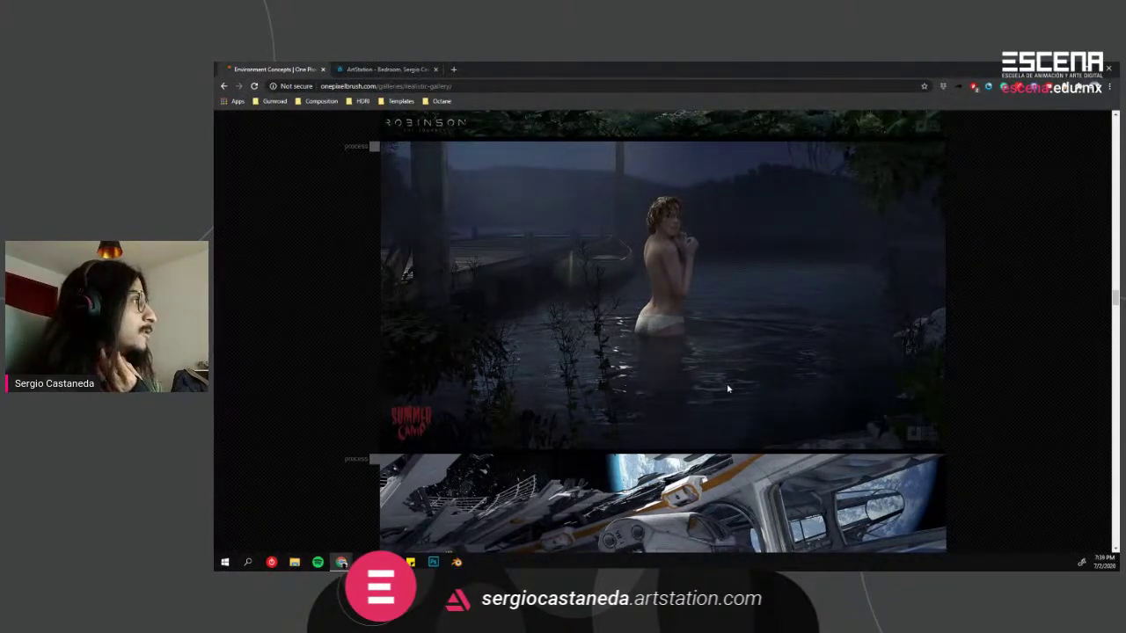
Step: Browse the environment concepts gallery on the One Pixel Brush site back up to its first image
scroll(729, 388, up, 10)
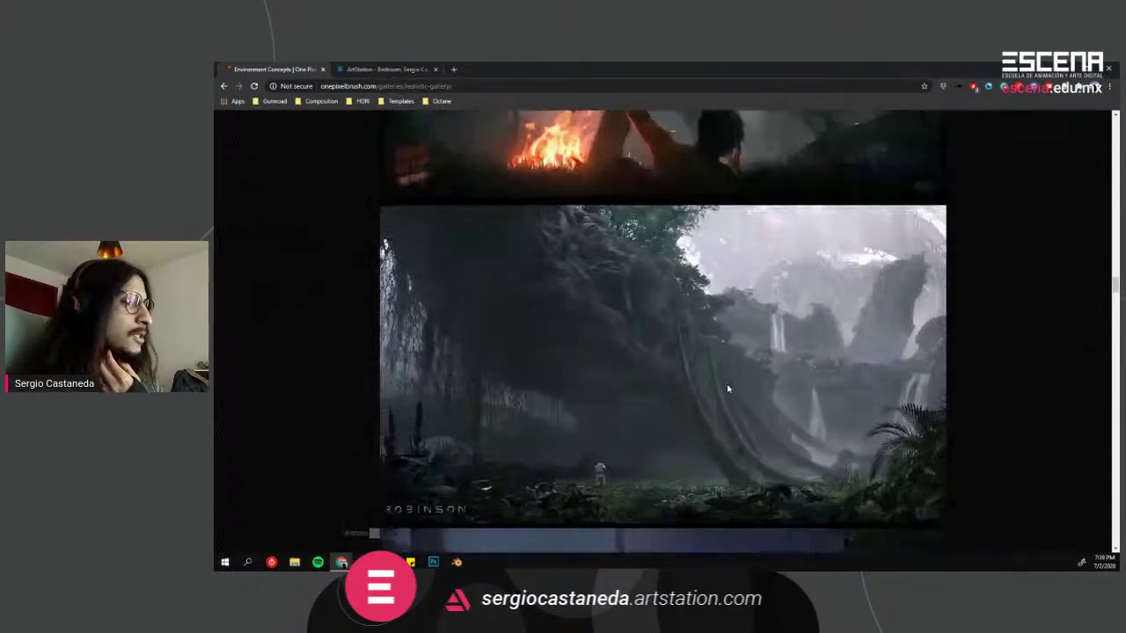
scroll(728, 388, up, 5)
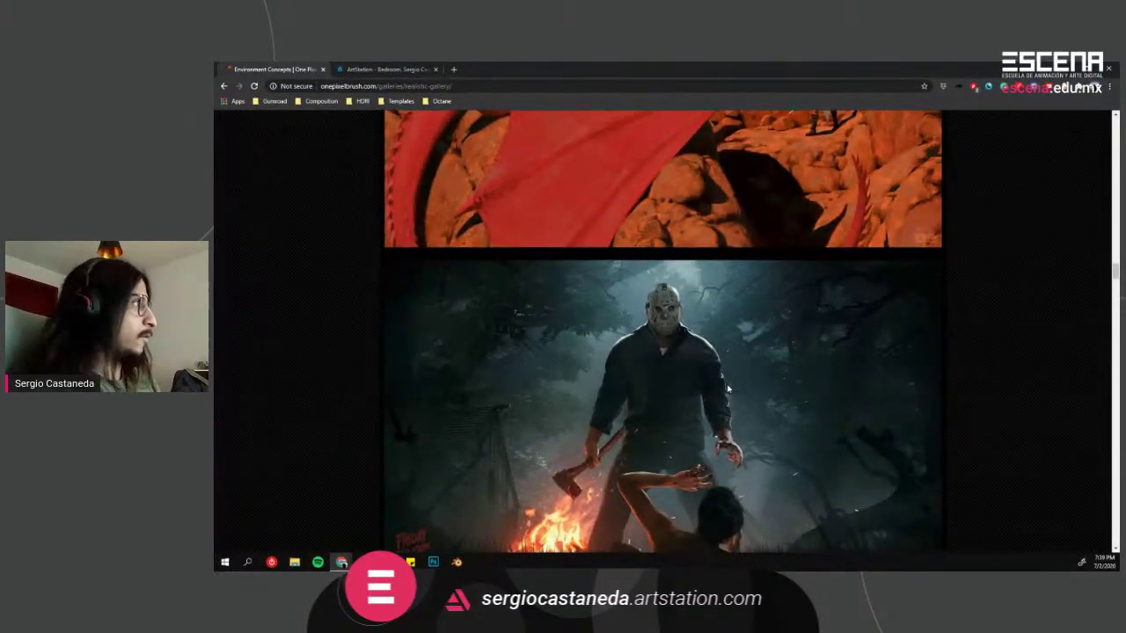
scroll(729, 388, up, 5)
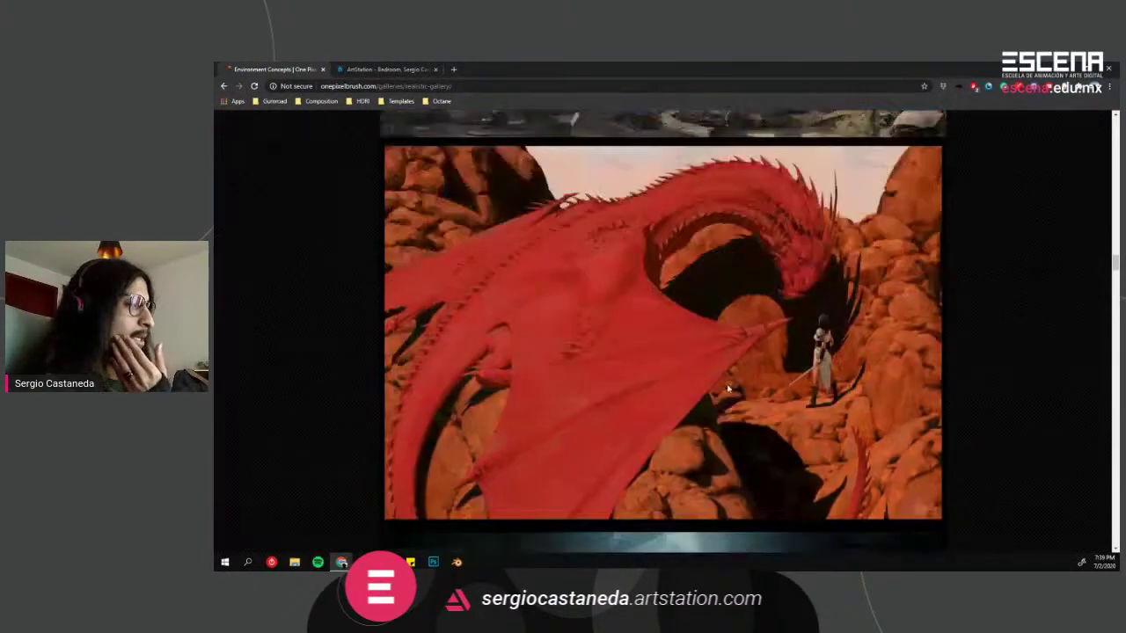
scroll(728, 388, up, 4)
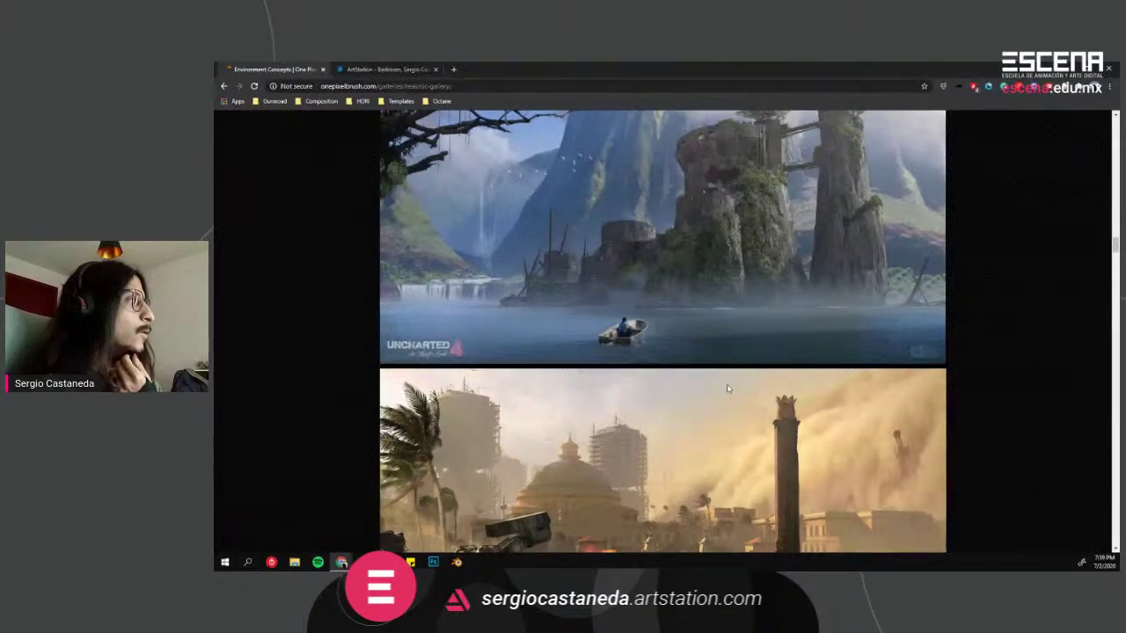
scroll(728, 388, up, 4)
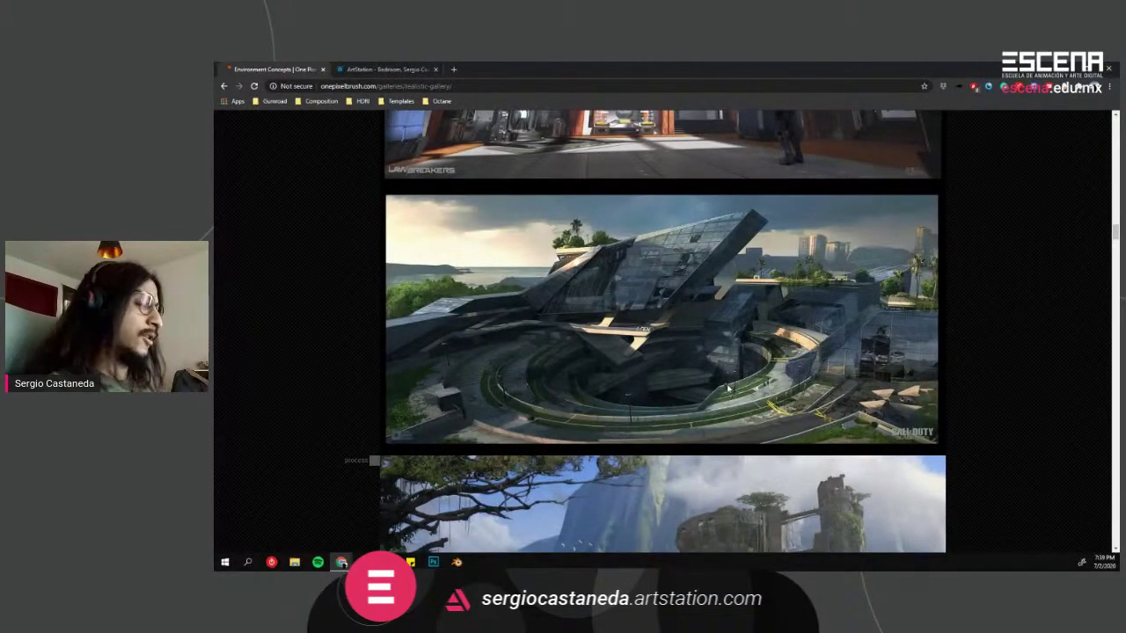
scroll(728, 388, up, 15)
scroll(728, 388, down, 4)
scroll(722, 377, up, 4)
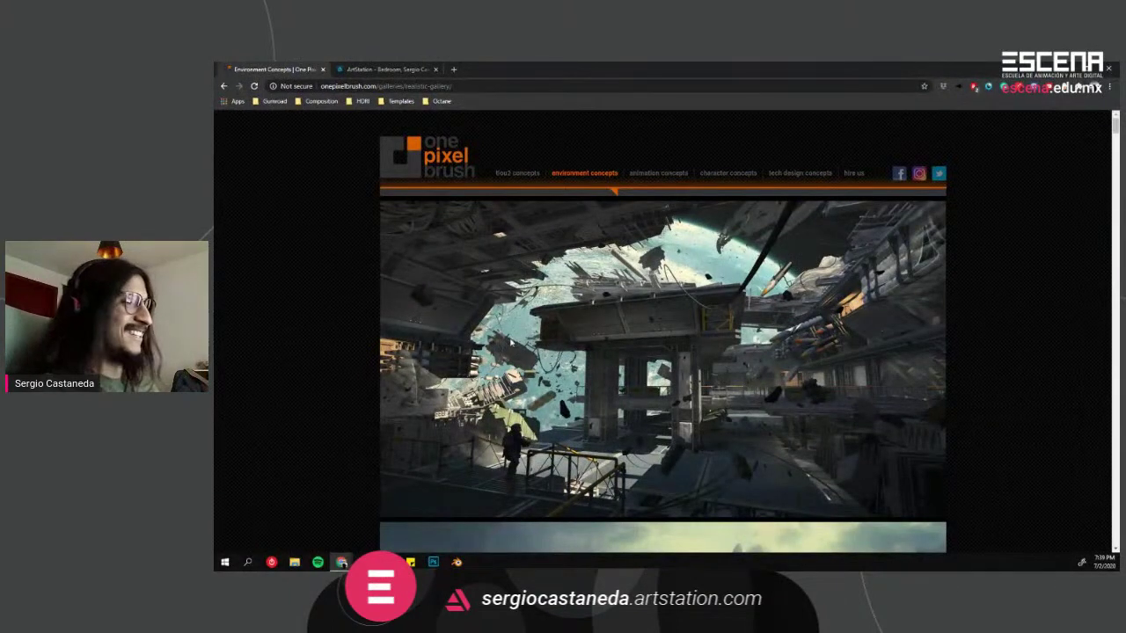
Step: Switch to Blender and maximize its window
key(alt+Tab)
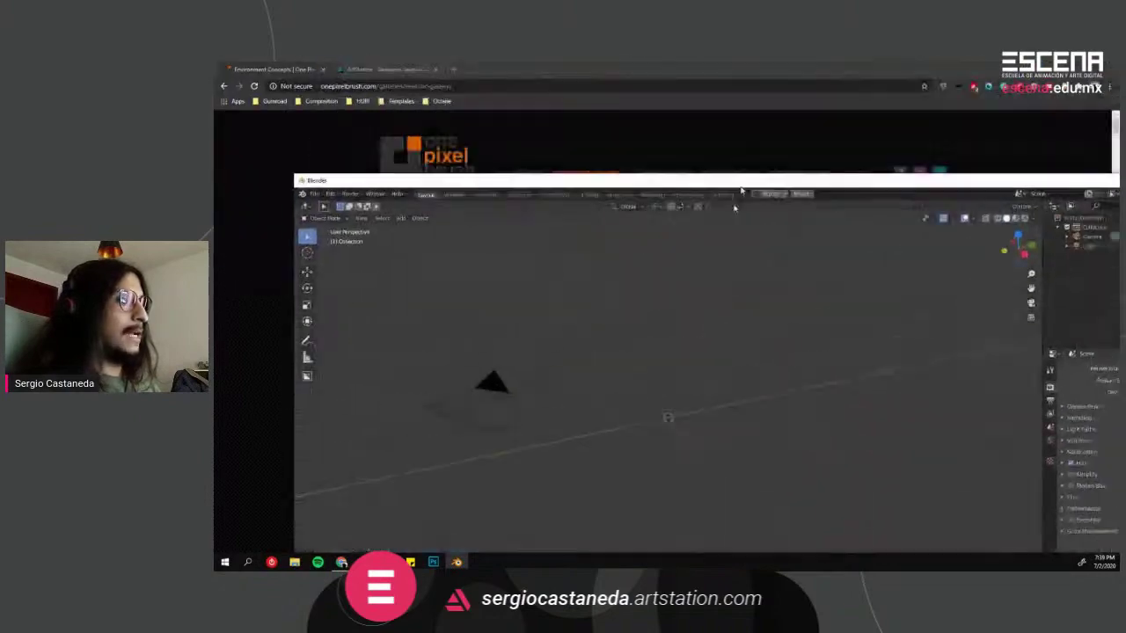
drag(604, 181, 604, 239)
double_click(604, 237)
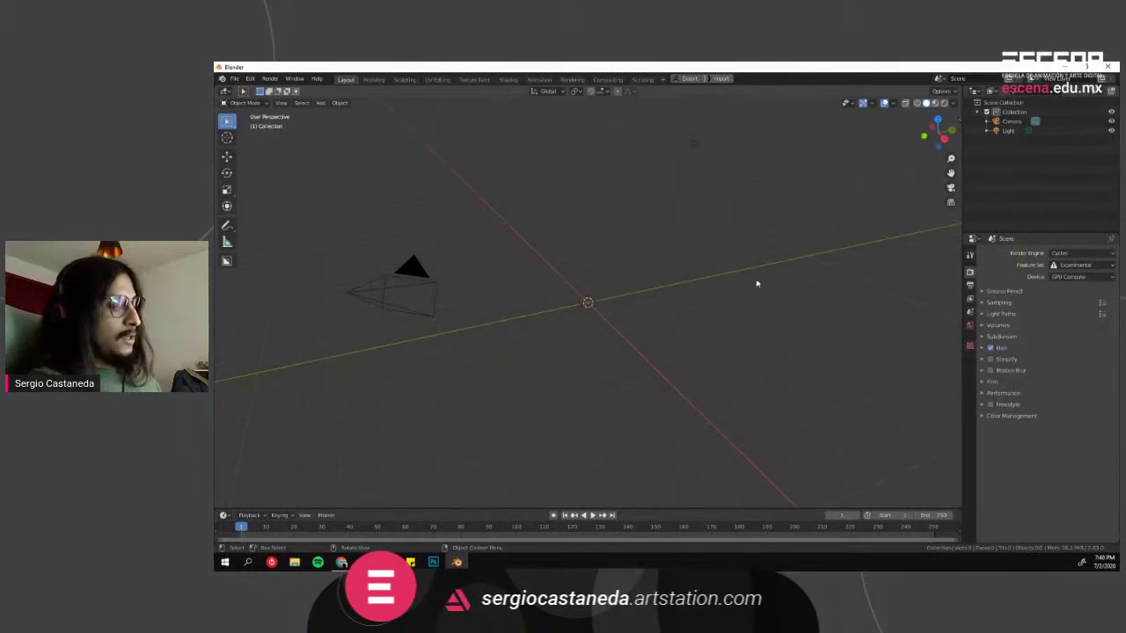
Step: Show the 3D viewport sidebar and review the installed add-ons, including Easy HDRI and Extreme PBR, through to KIT OPS
key(n)
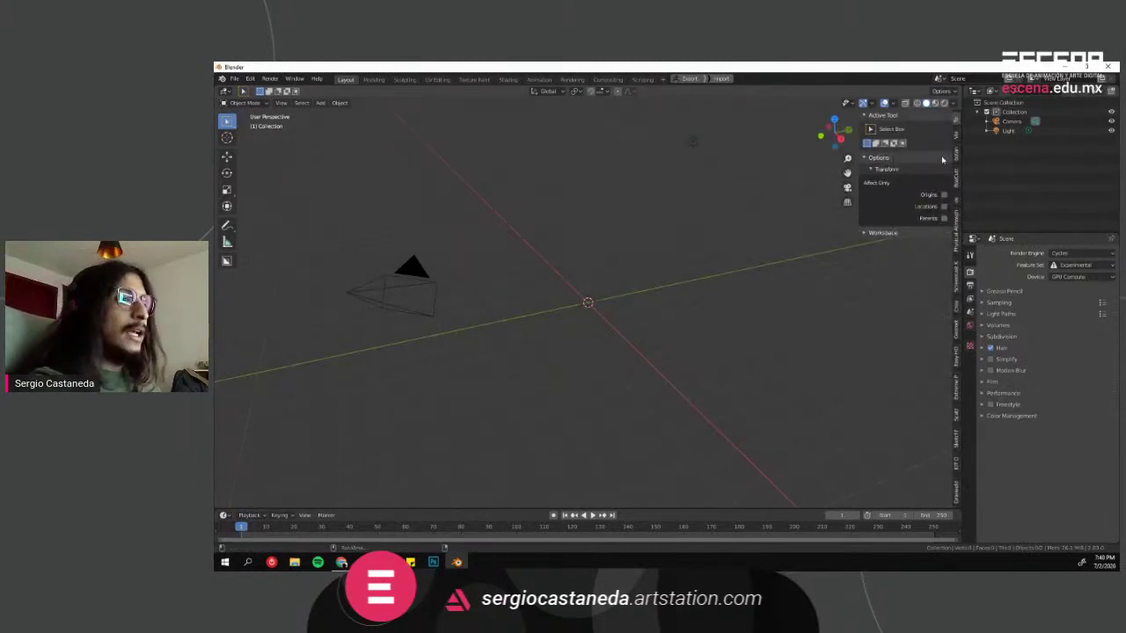
click(955, 160)
click(955, 186)
click(956, 222)
click(956, 273)
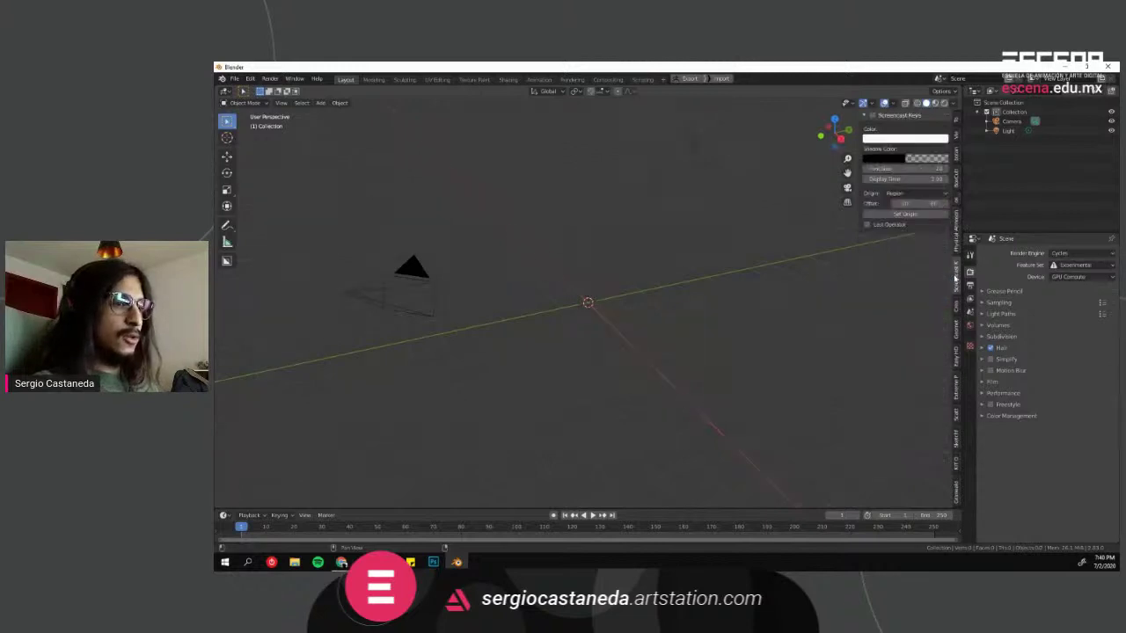
click(956, 310)
click(958, 329)
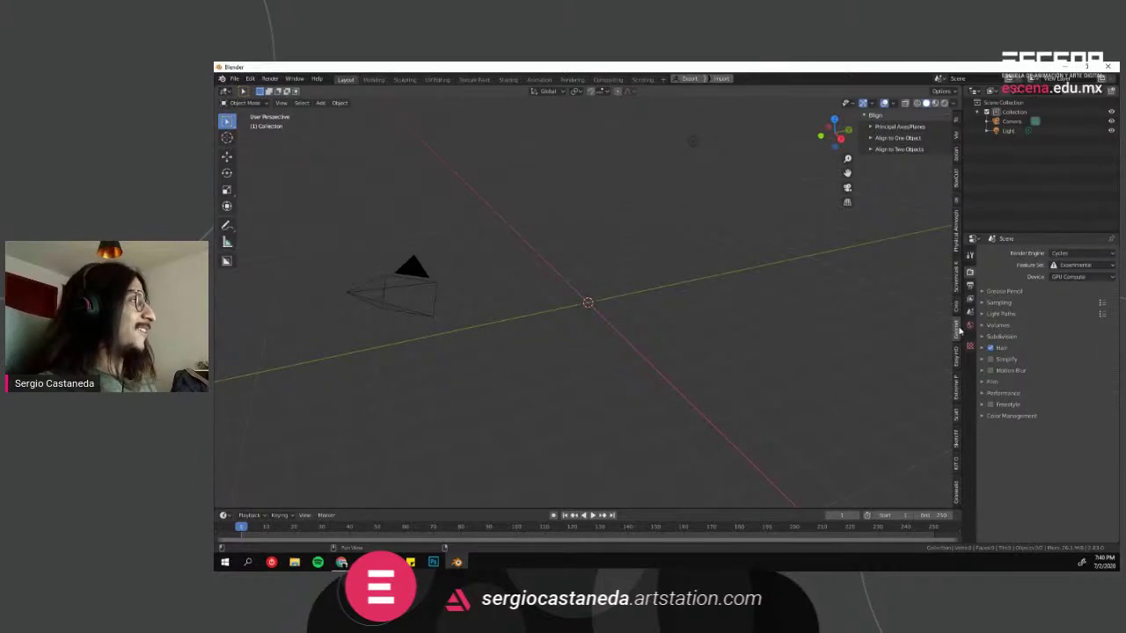
click(957, 356)
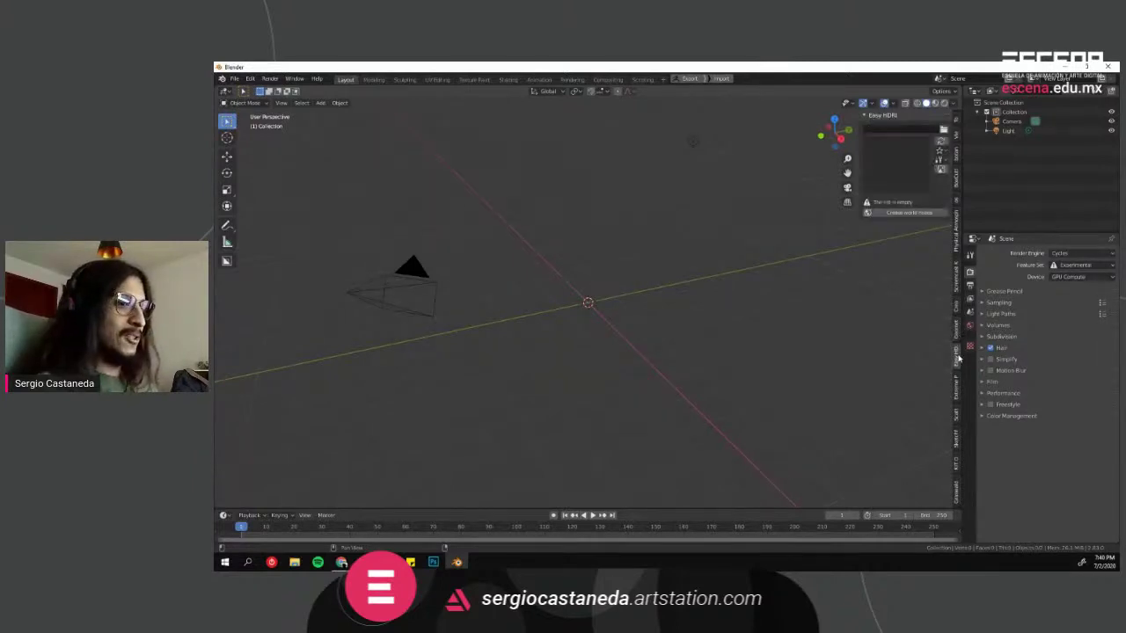
click(956, 393)
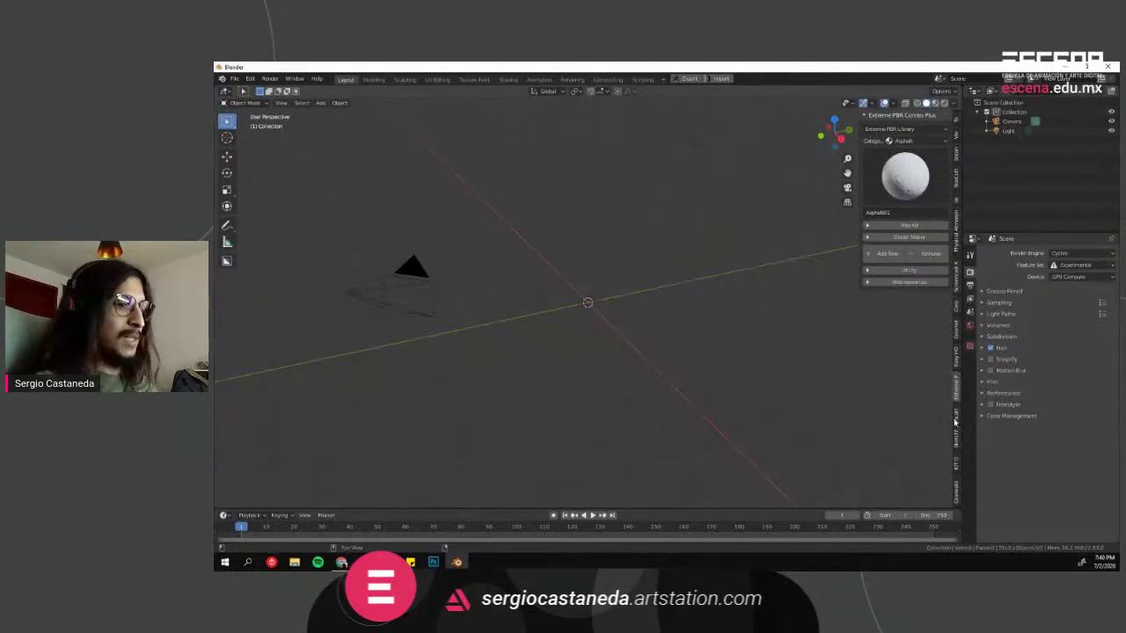
click(955, 421)
click(957, 436)
click(957, 460)
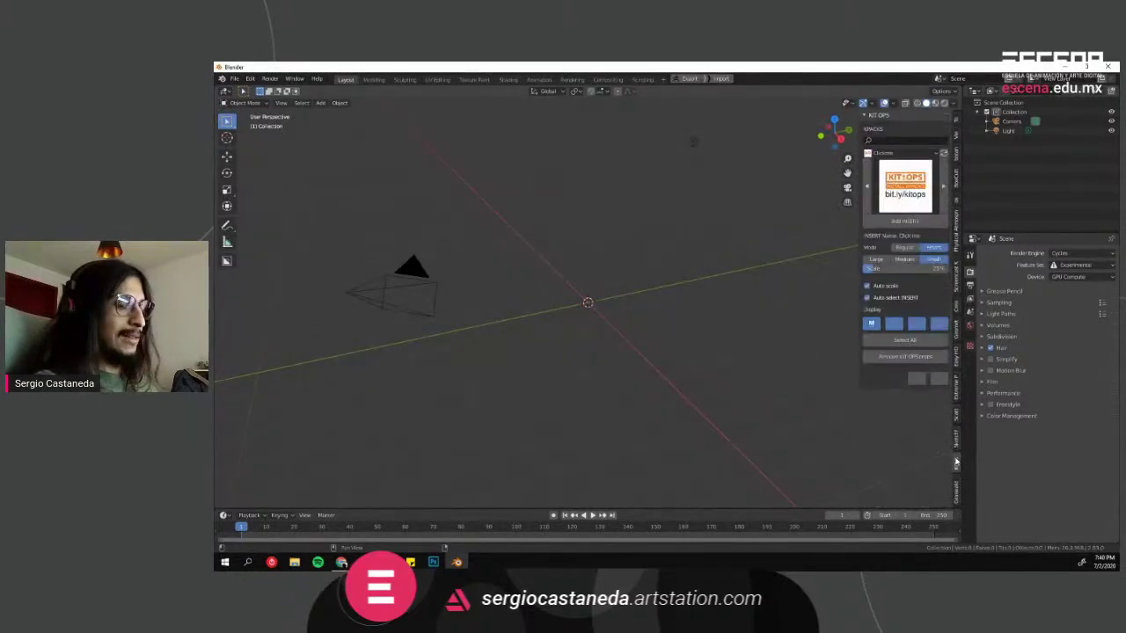
Step: Review the sidebar add-ons again in reverse order, including the atmosphere settings, ending at the BoxCutter options
click(956, 444)
click(956, 417)
click(956, 387)
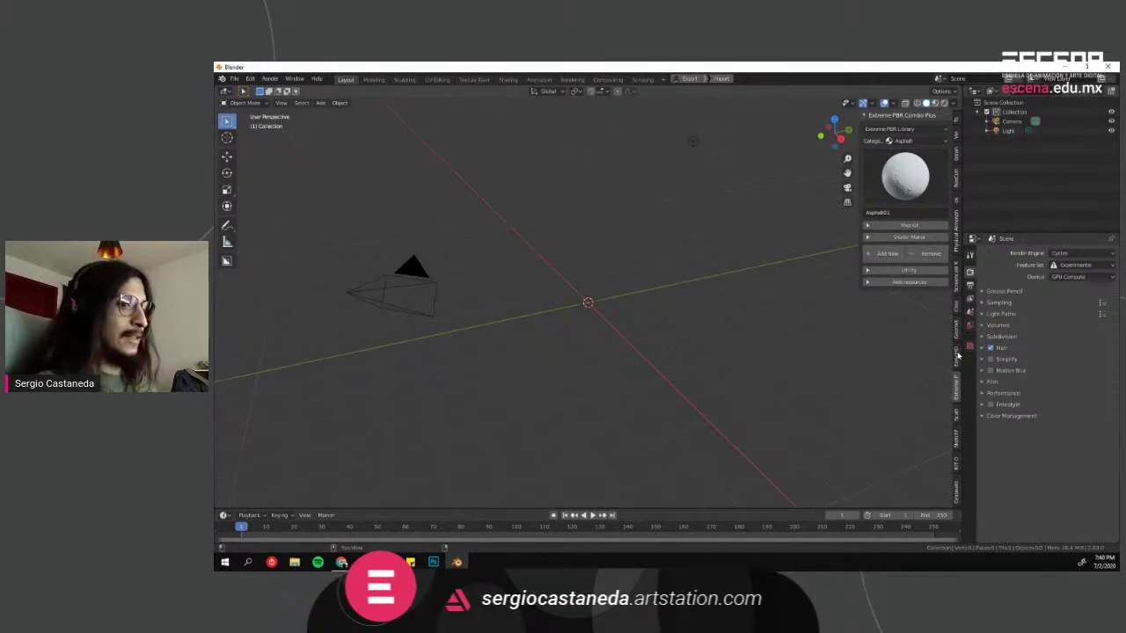
click(957, 355)
click(957, 329)
click(957, 306)
click(957, 283)
click(957, 251)
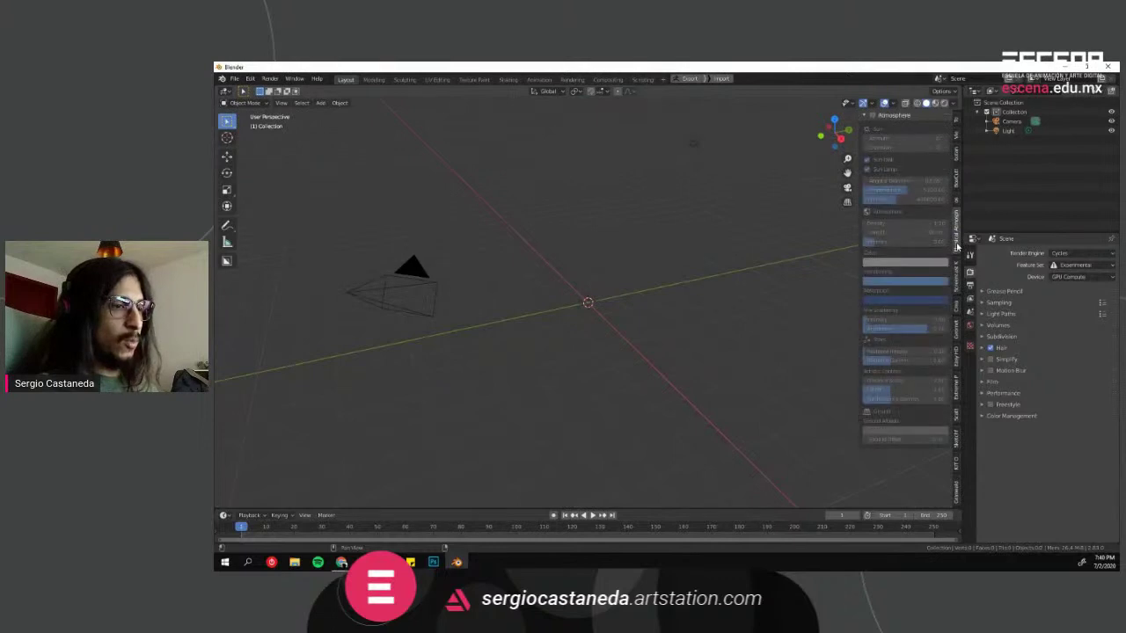
click(958, 275)
click(957, 220)
click(957, 200)
click(957, 180)
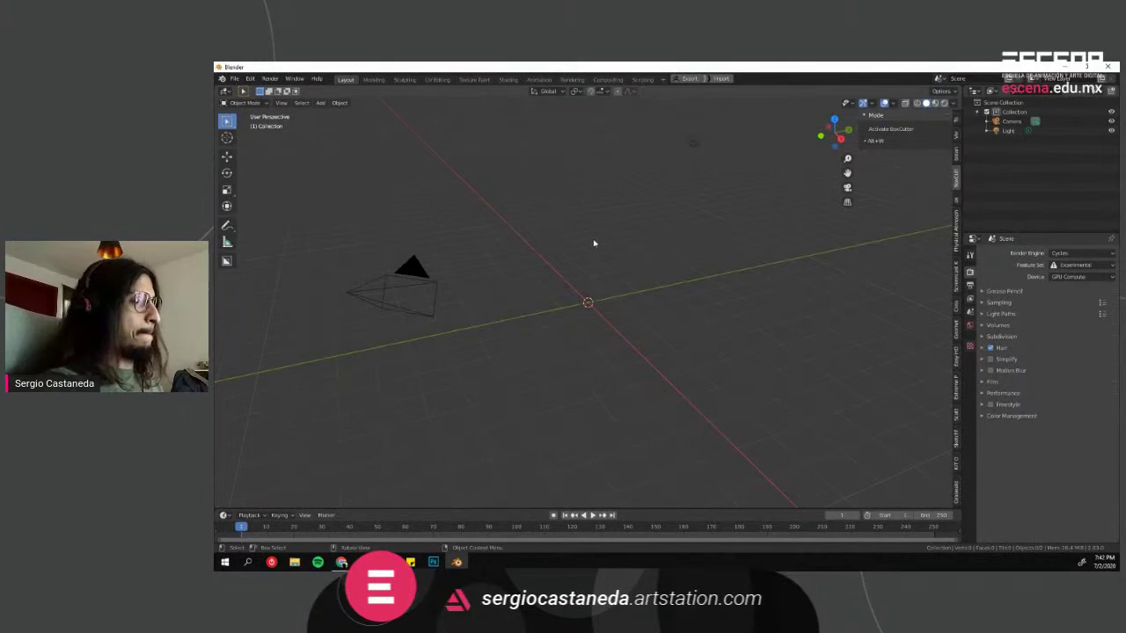
Step: Try to open the recent file 01-Hangar.blend
click(236, 81)
mouse_move(273, 108)
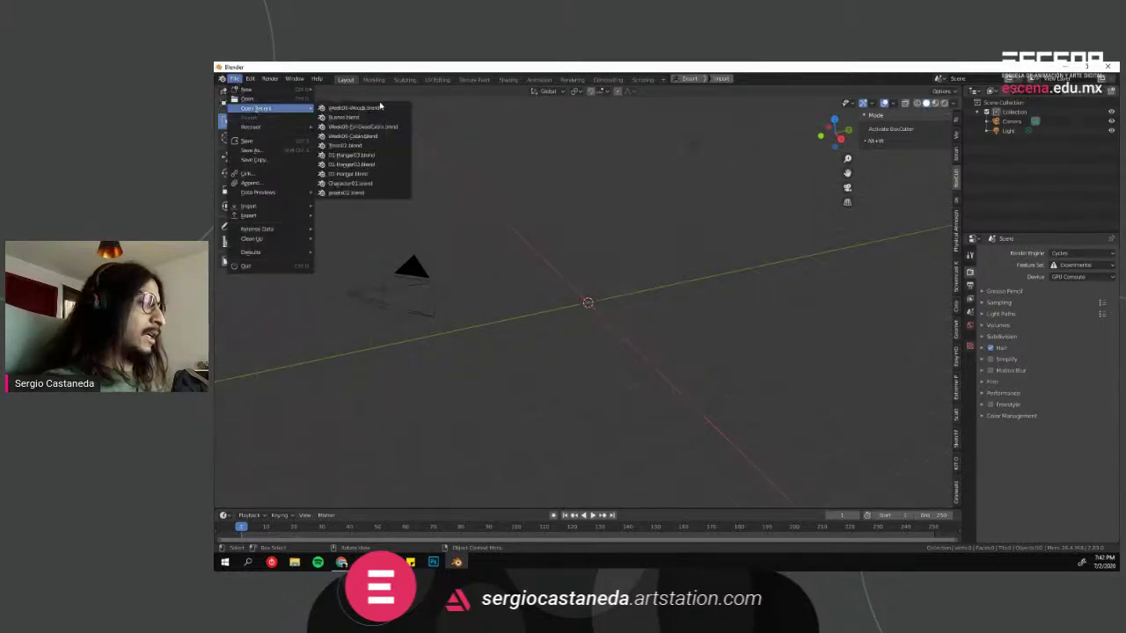
click(379, 174)
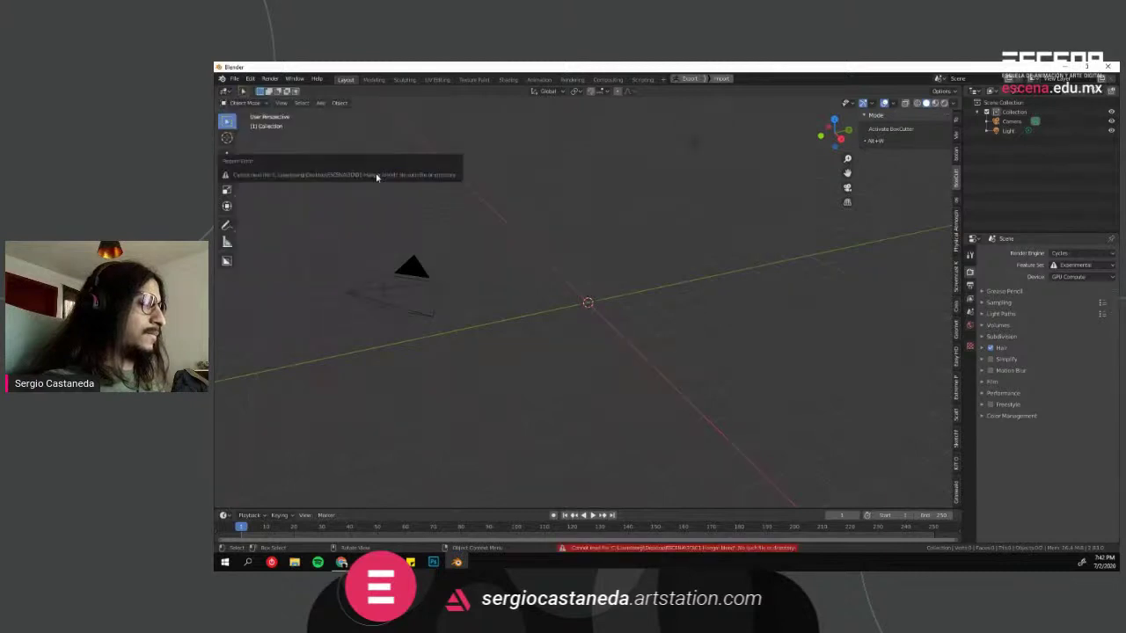
click(235, 78)
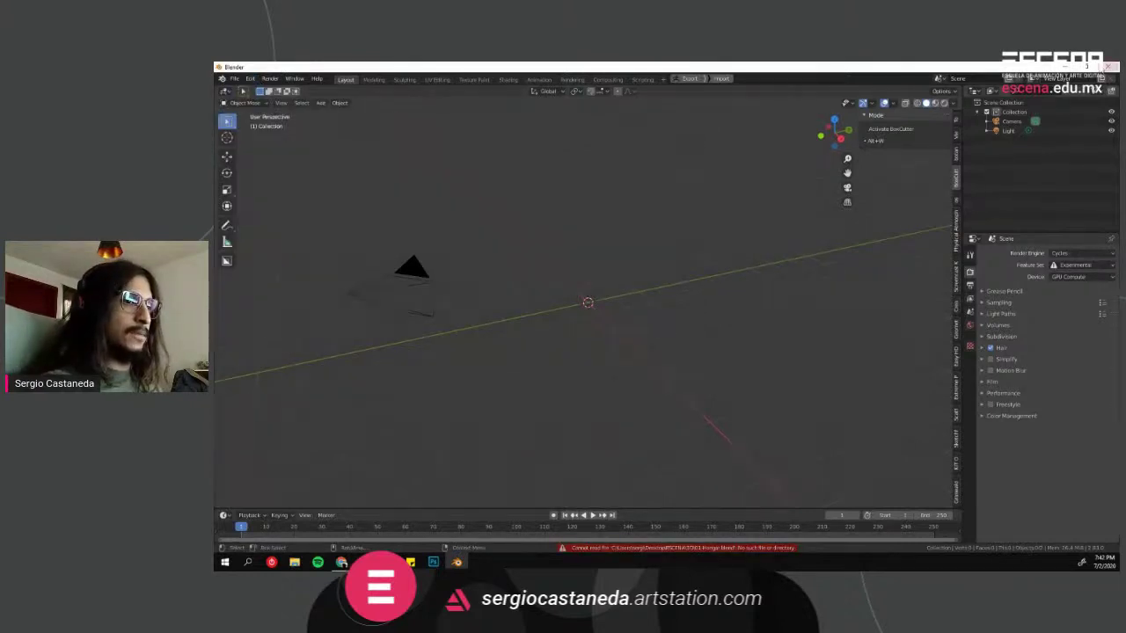
Step: Bring up a fresh Blender session and fill the screen with its window
click(341, 562)
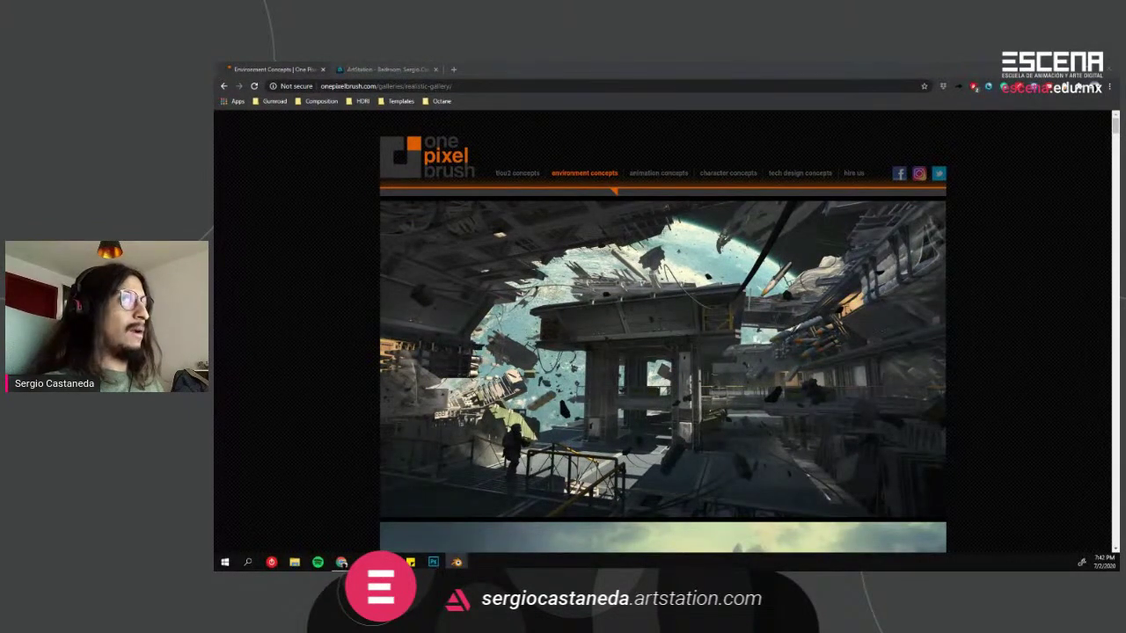
click(457, 562)
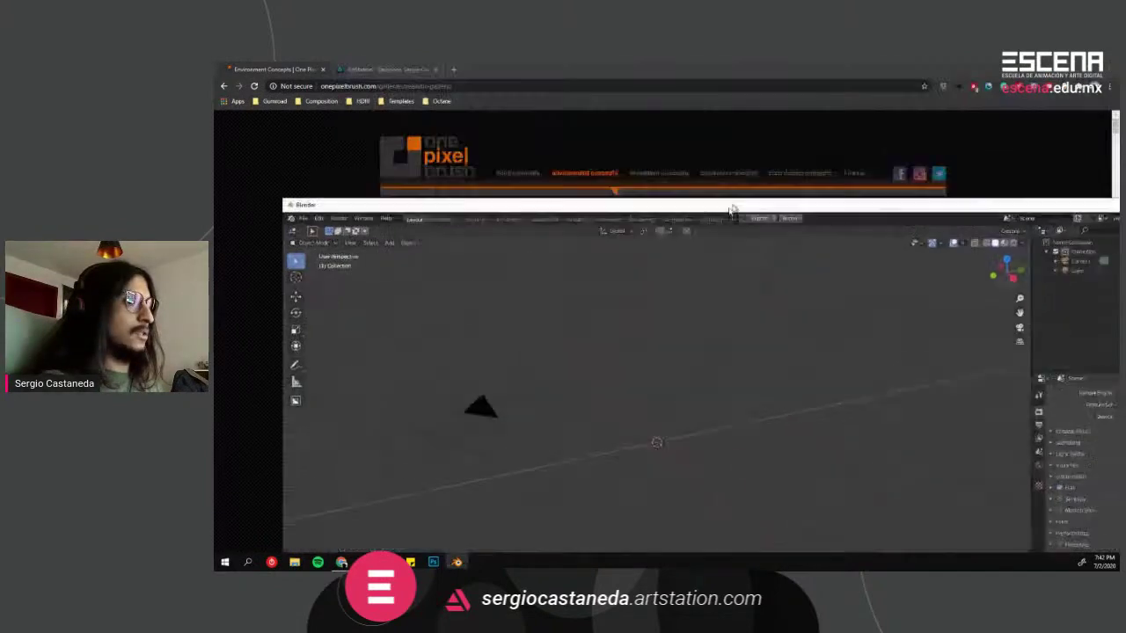
drag(730, 210, 680, 317)
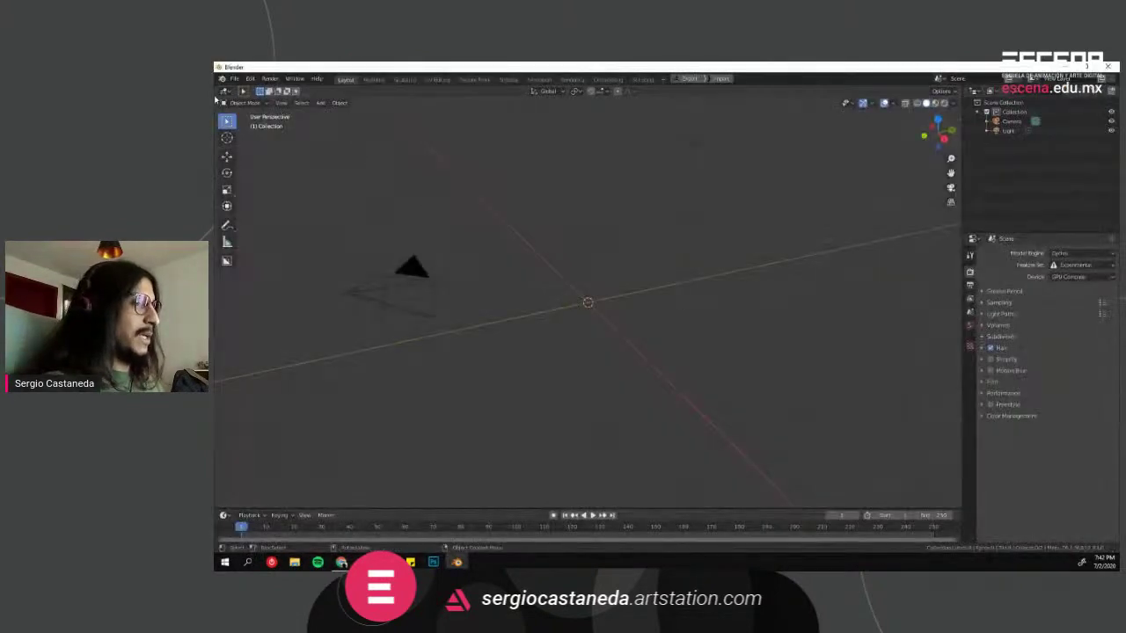
Step: Open the recent file 01-Hangar02.blend
click(234, 78)
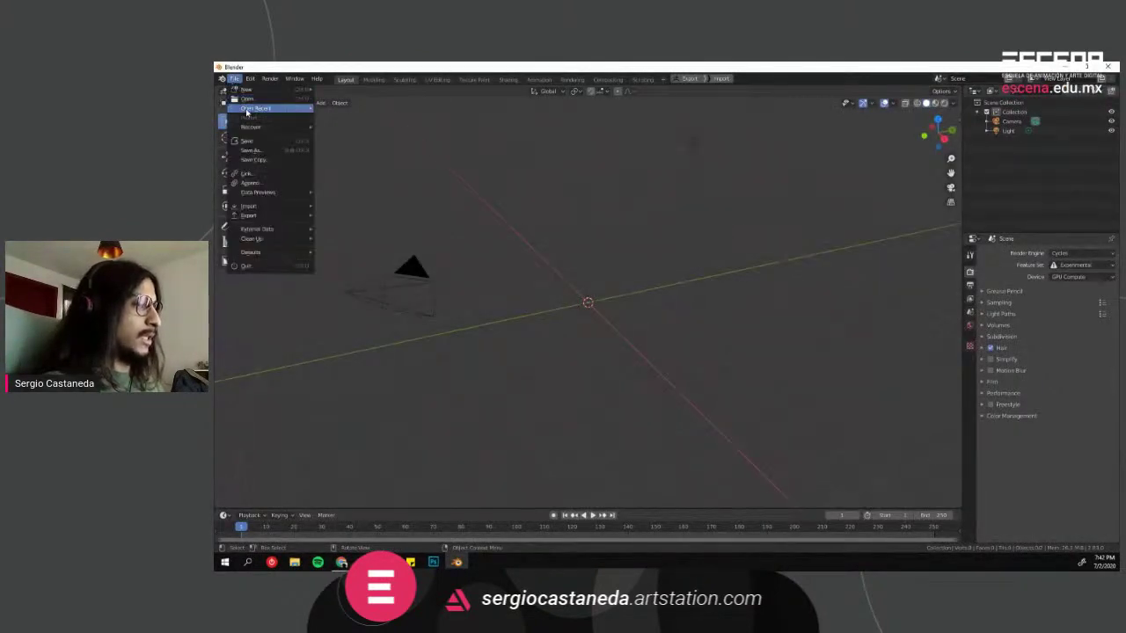
mouse_move(246, 109)
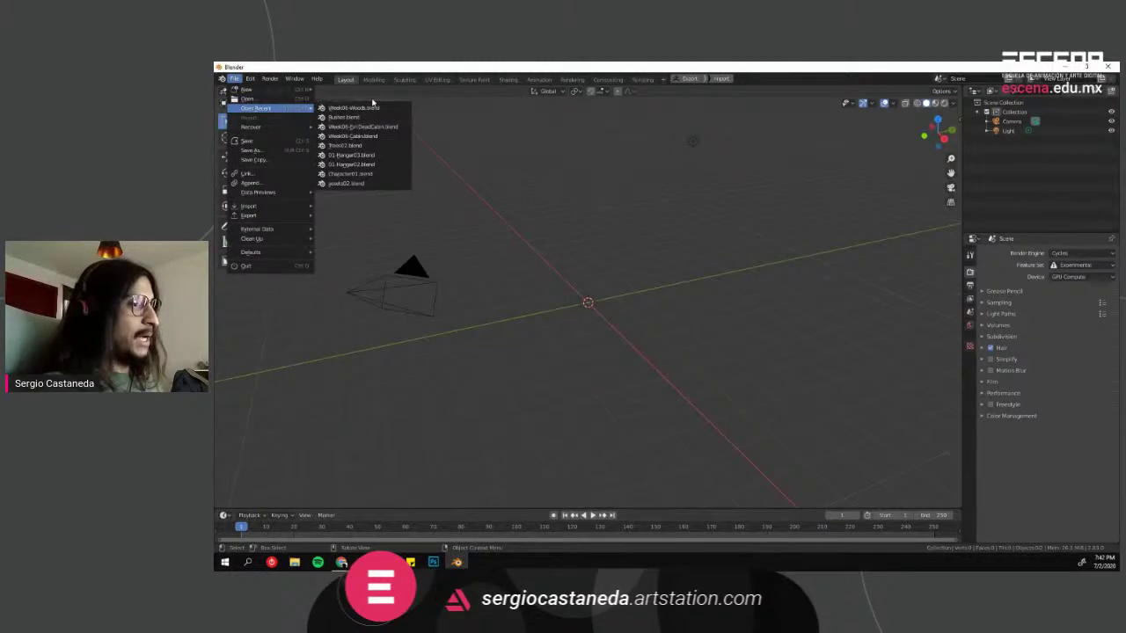
click(372, 168)
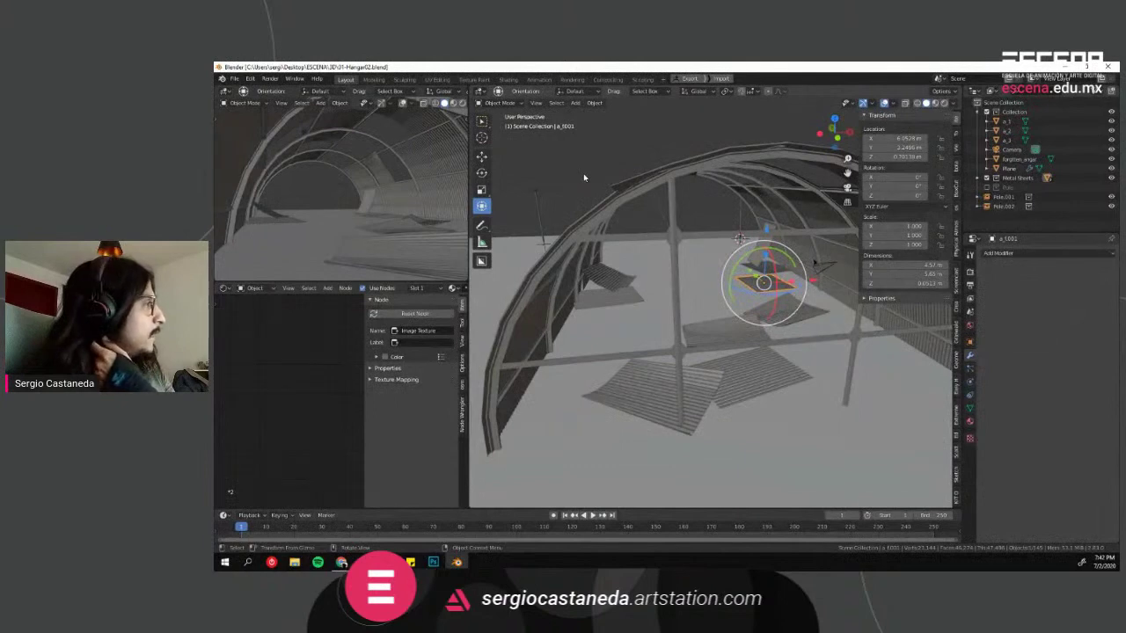
Step: Open the hangar scene file 01-Hangar01.blend
key(ctrl+shift+o)
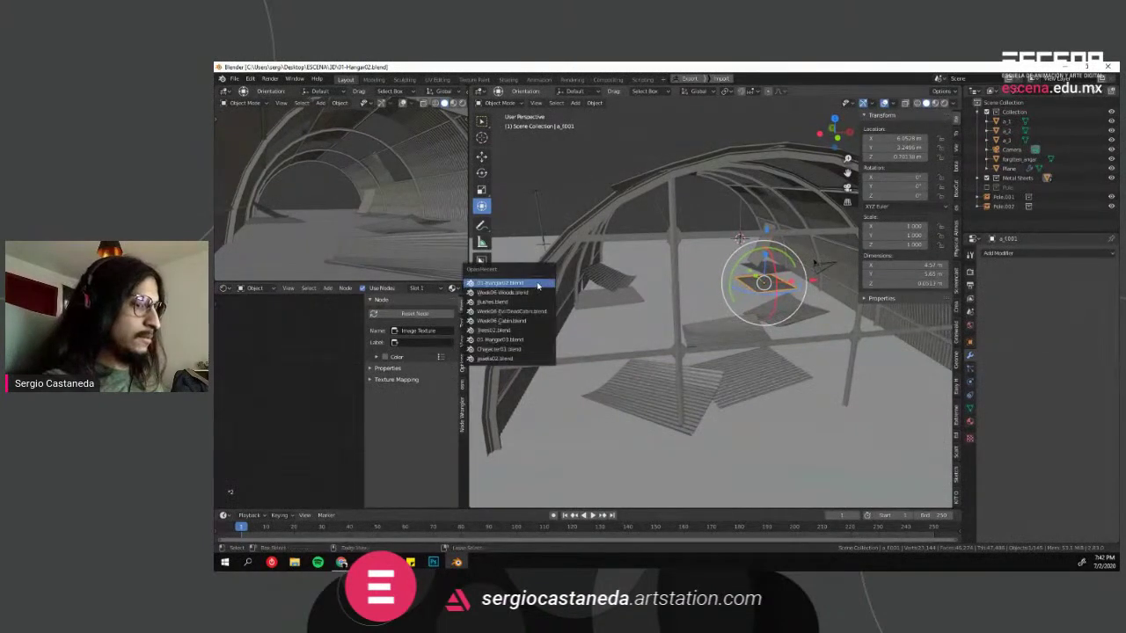
click(235, 78)
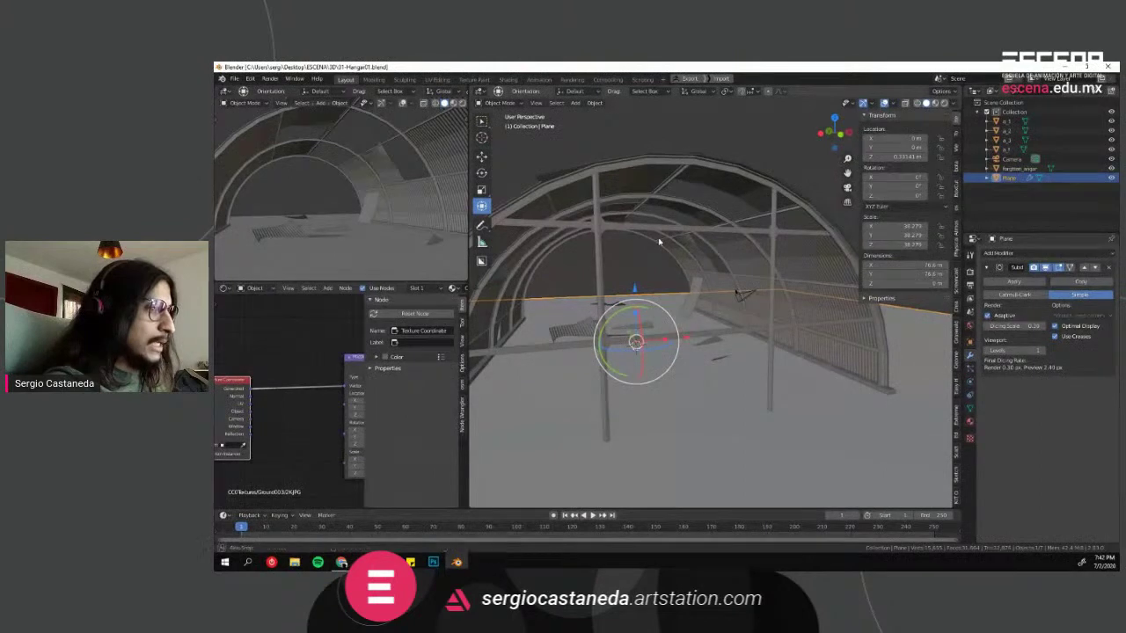
middle_drag(639, 252, 665, 240)
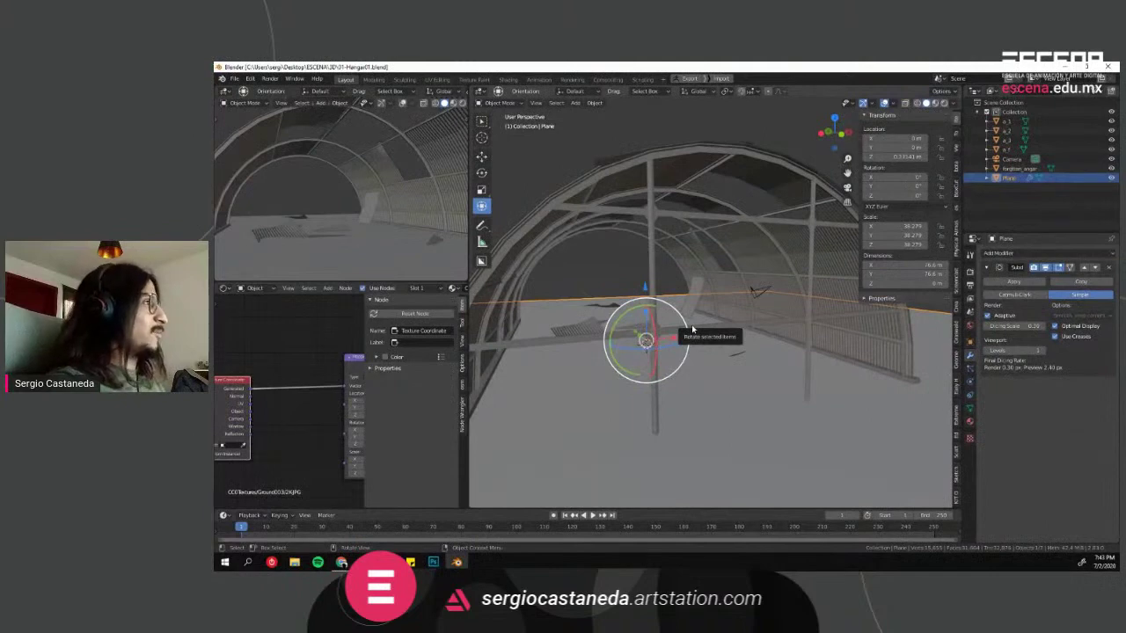
Step: Examine the hangar model from several angles, selecting its frame structure and the roof sheets a_3 to see how it is divided
click(673, 277)
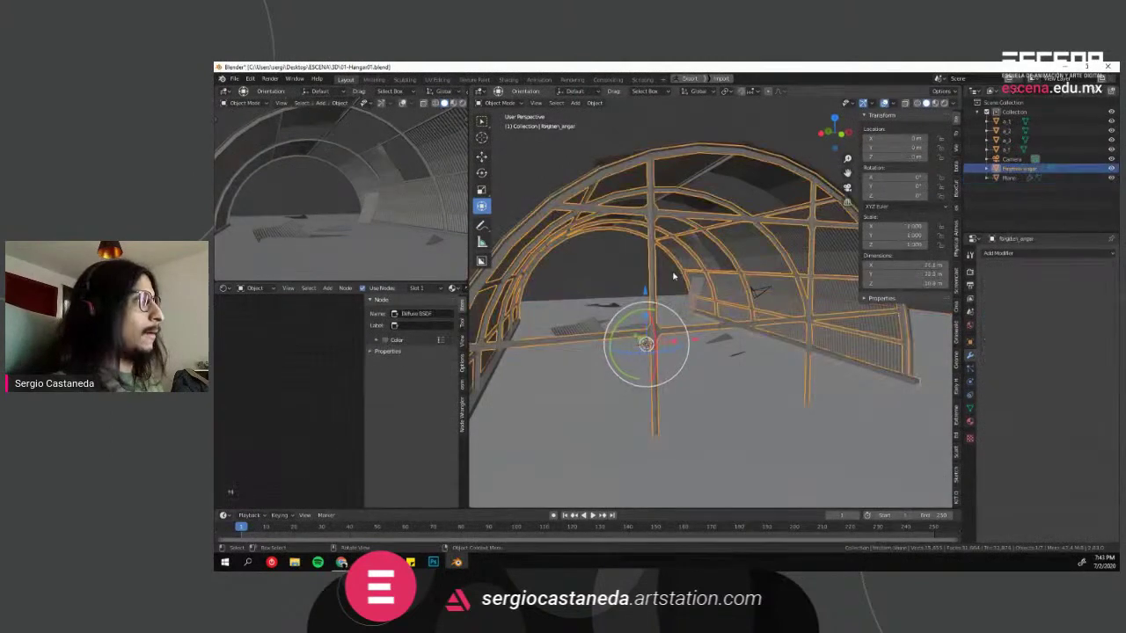
click(622, 277)
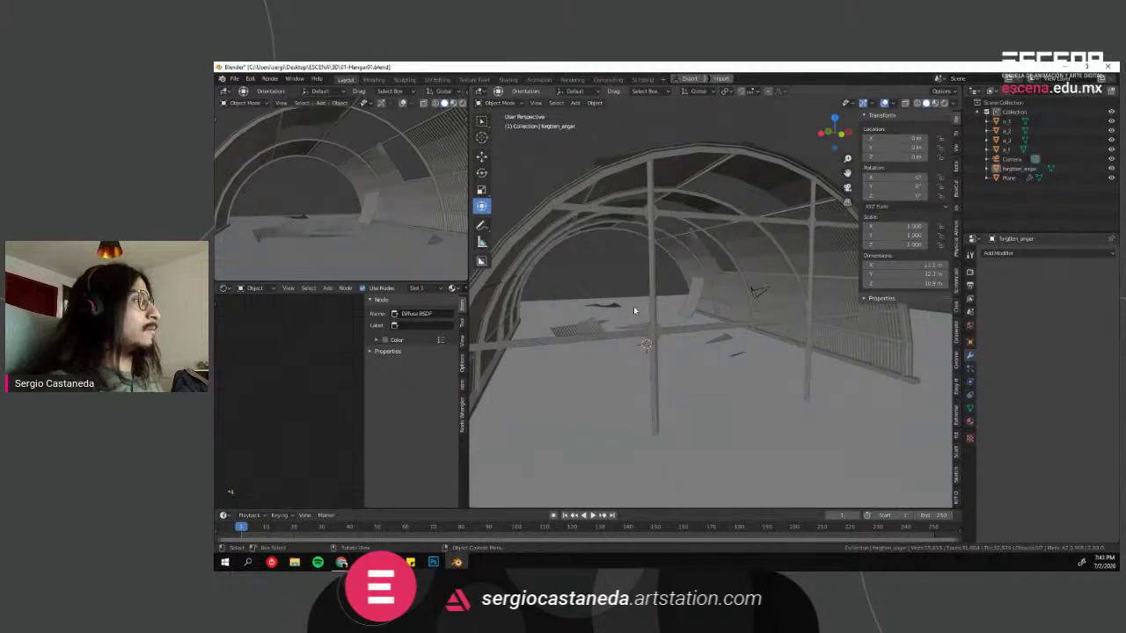
key(ctrl+z)
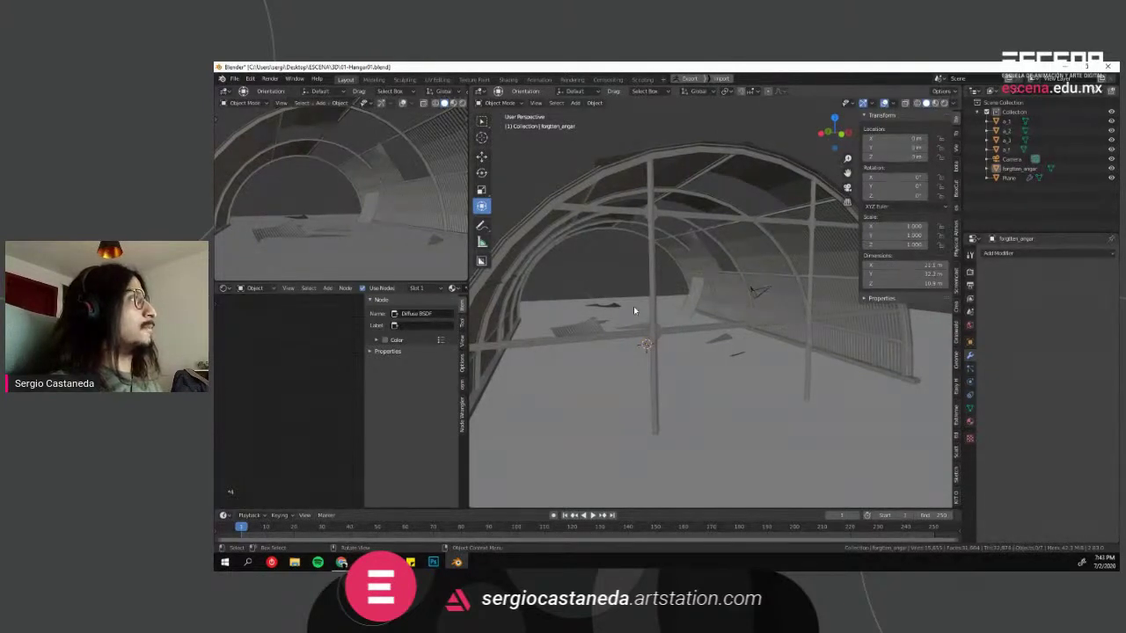
click(716, 298)
middle_drag(713, 303, 668, 290)
click(696, 335)
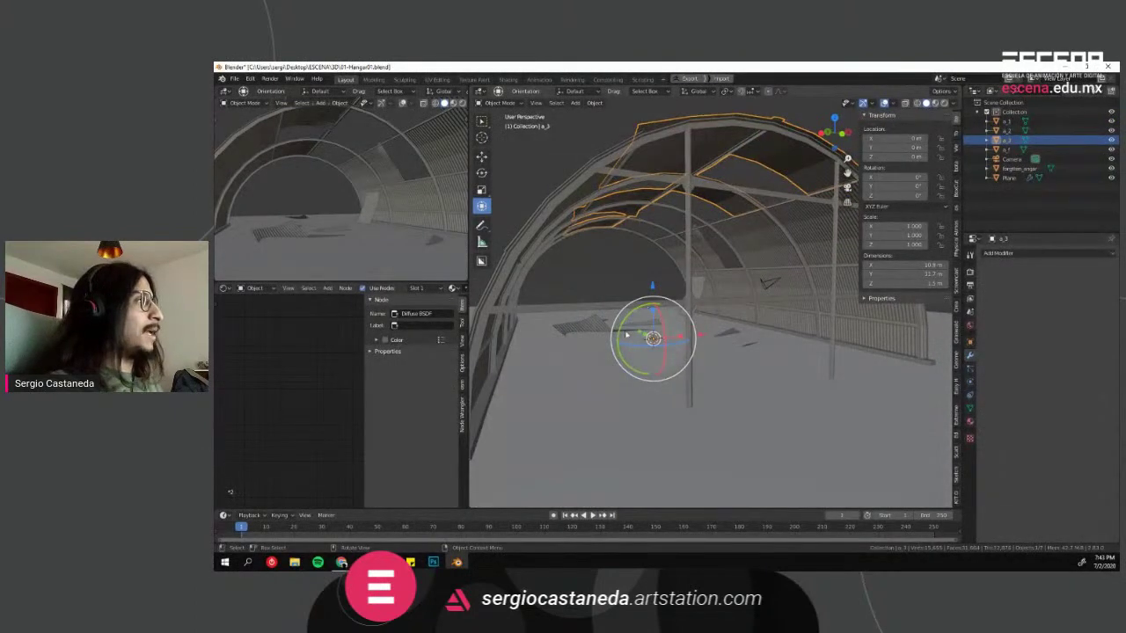
middle_drag(587, 341, 637, 305)
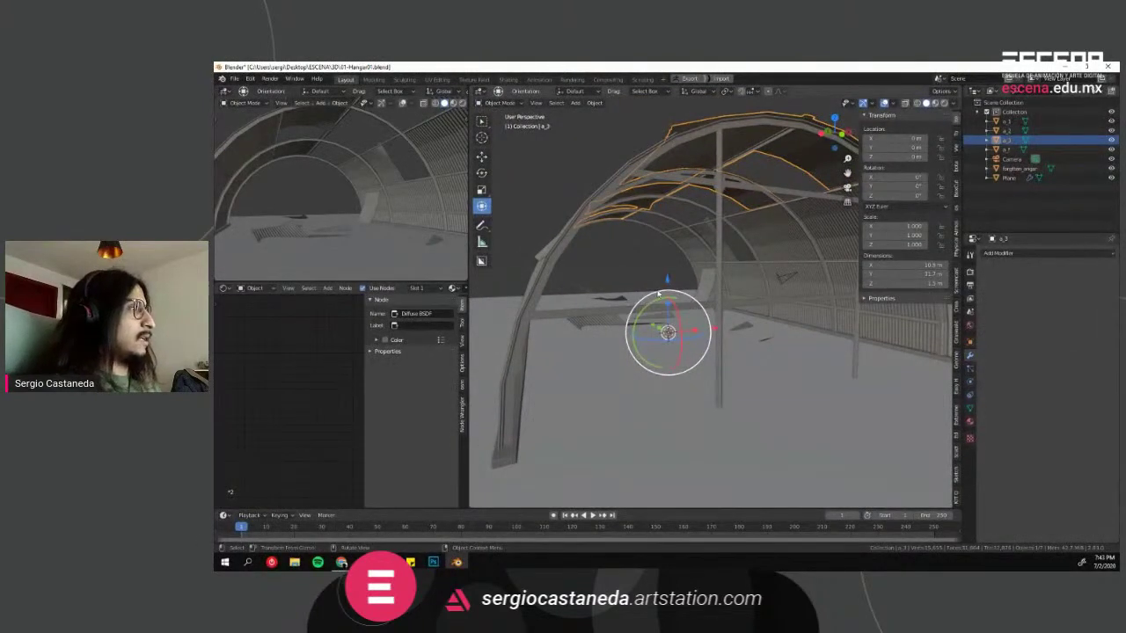
scroll(677, 278, up, 4)
middle_drag(688, 280, 715, 290)
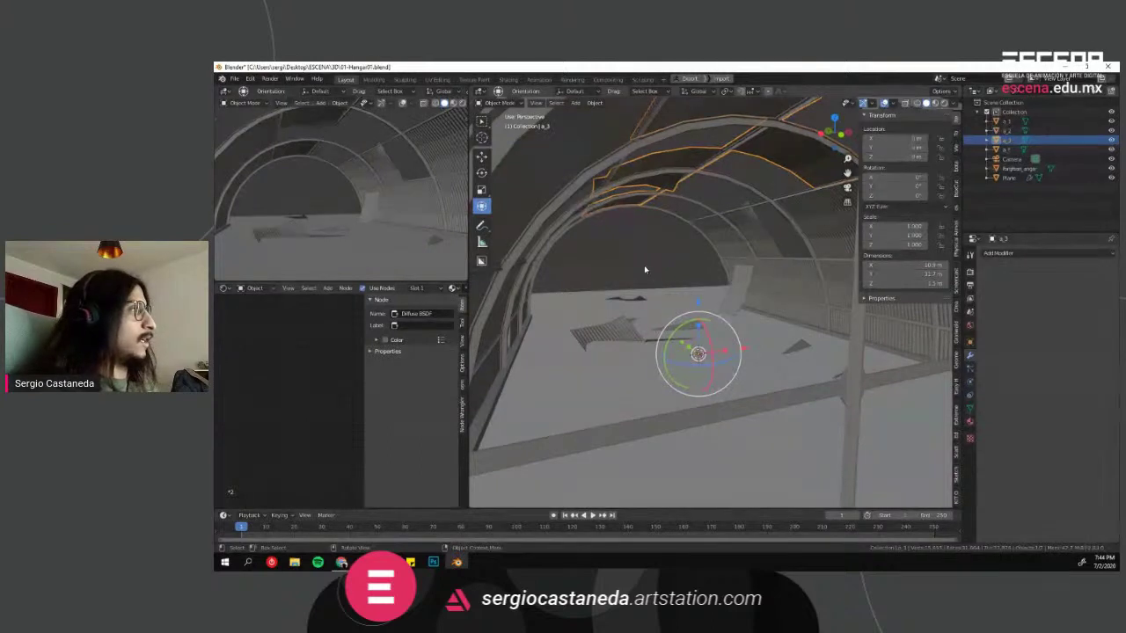
Step: Examine the hangar's separate parts by selecting the sheet groups a_1, a_2, a_3 and the frame in turn, leaving nothing selected
click(644, 265)
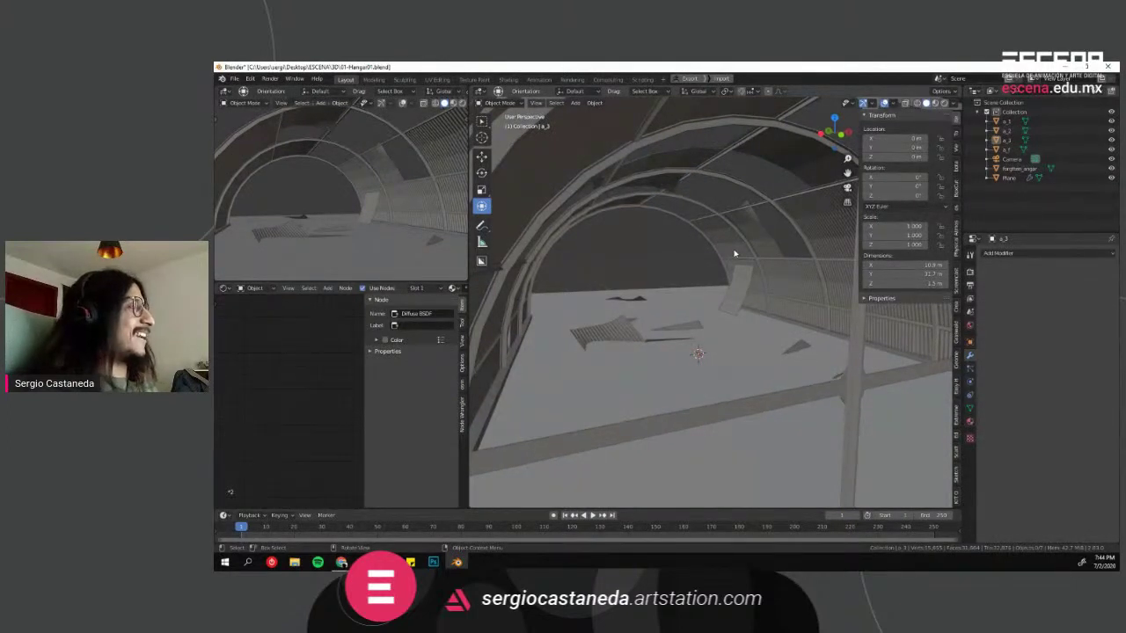
click(734, 254)
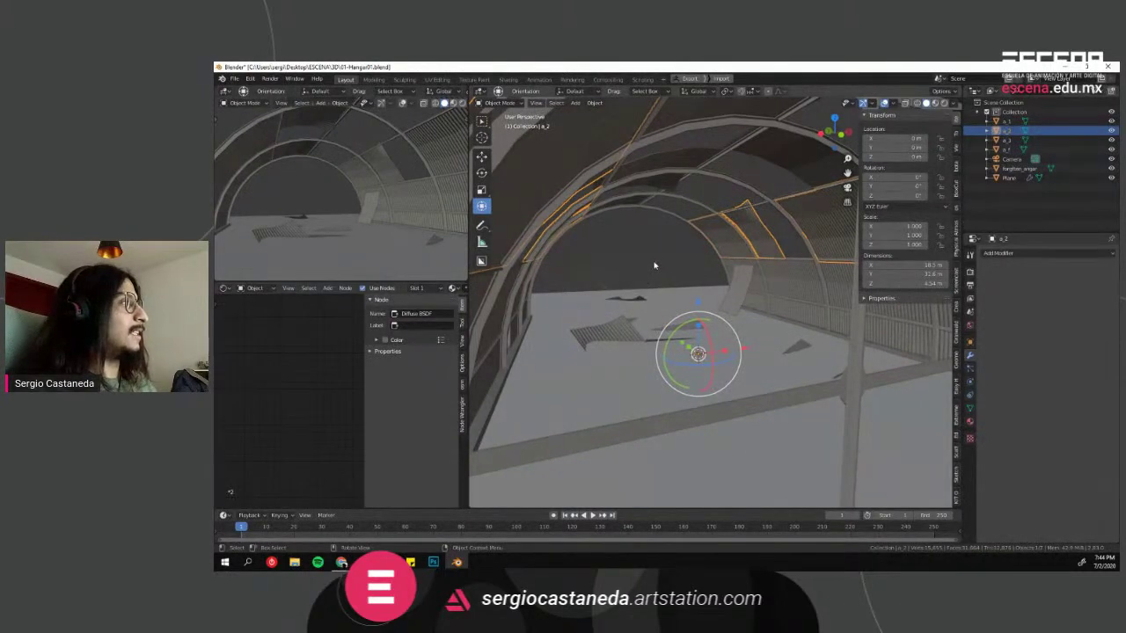
click(762, 288)
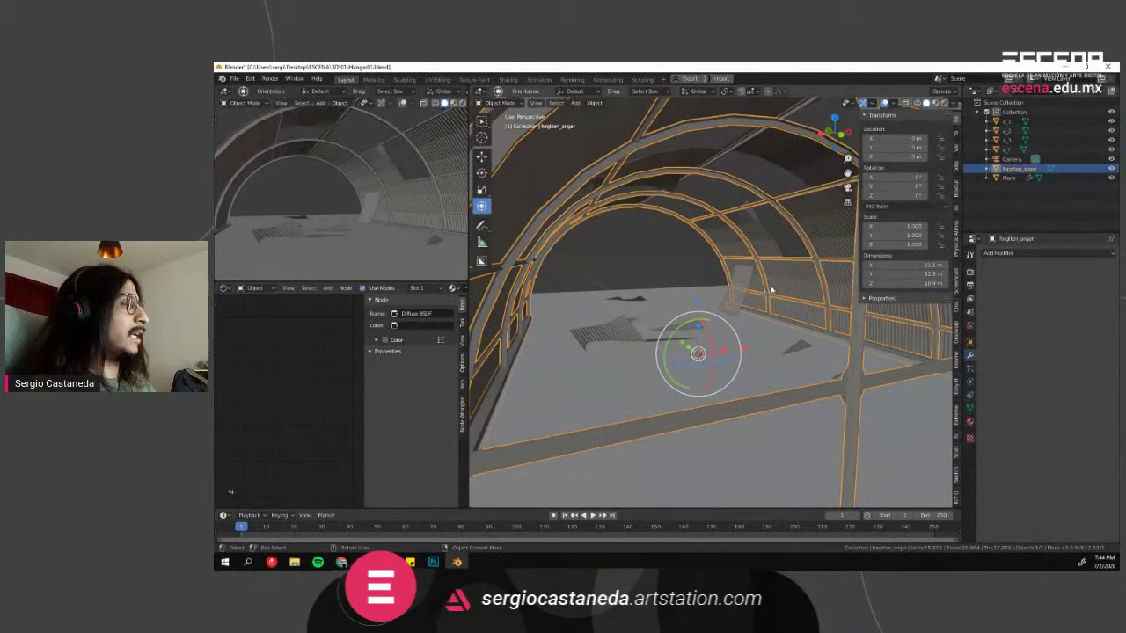
click(779, 284)
scroll(793, 276, up, 2)
middle_drag(785, 280, 788, 281)
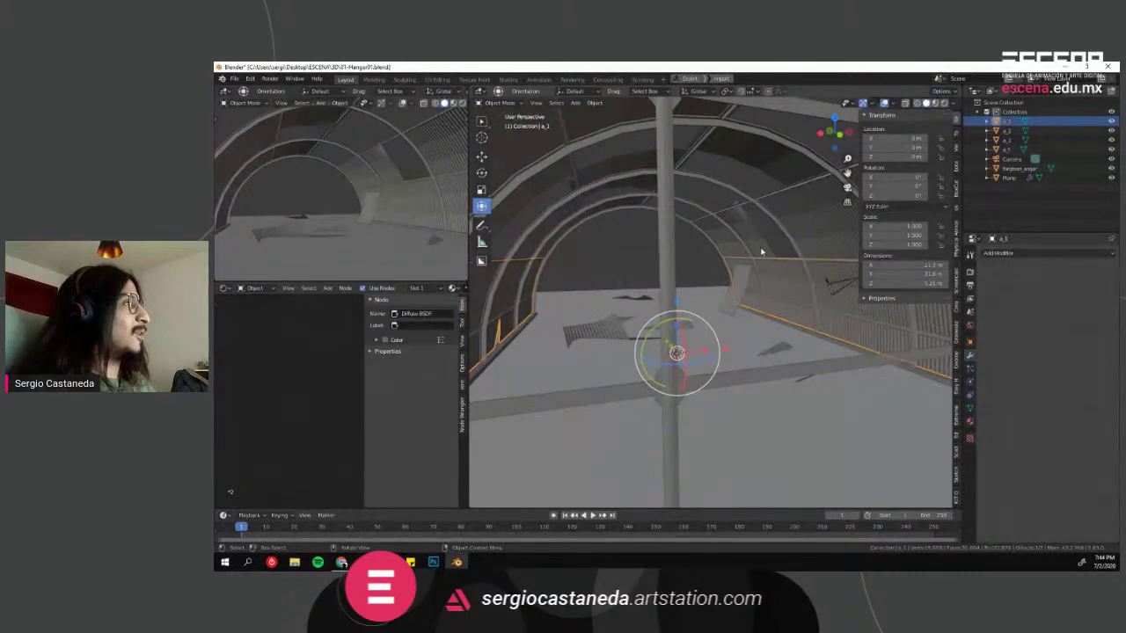
click(762, 253)
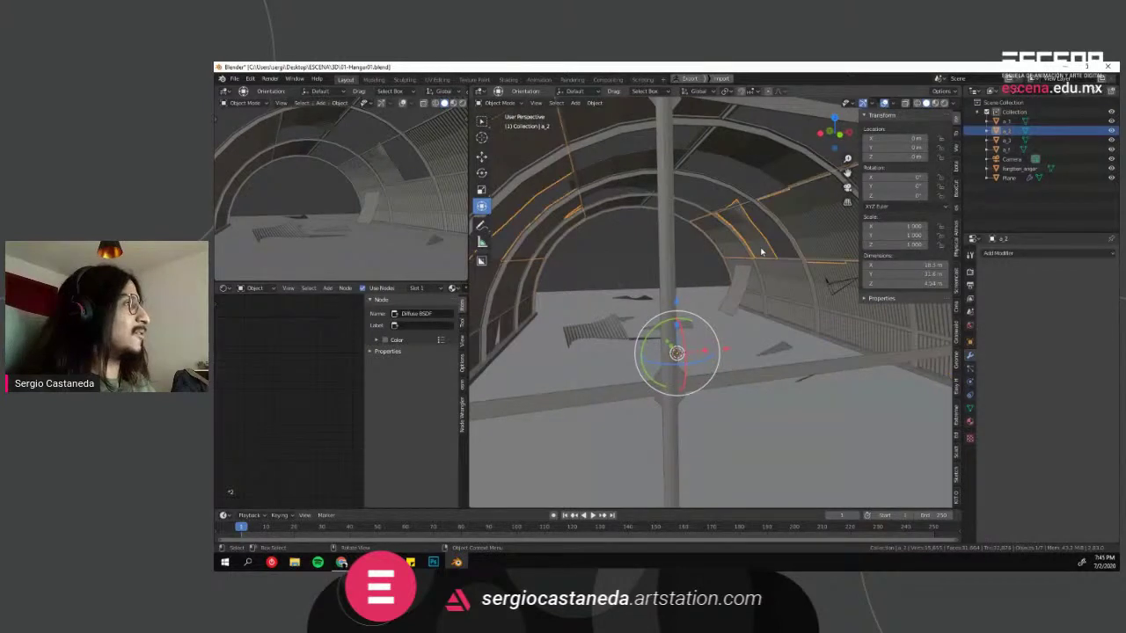
click(706, 213)
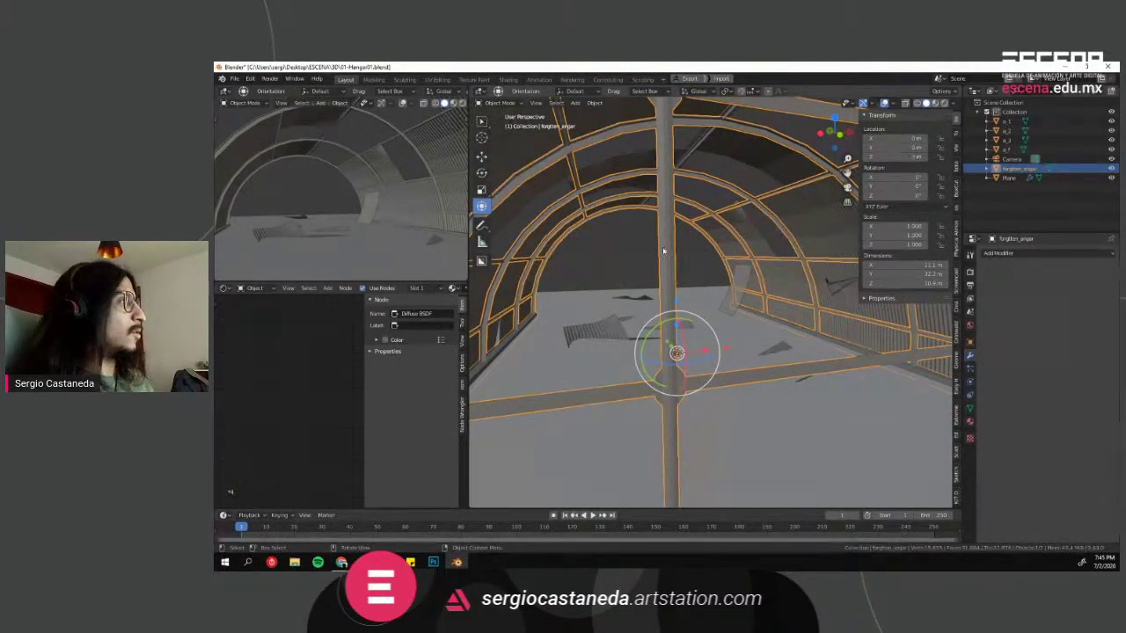
click(623, 246)
click(621, 214)
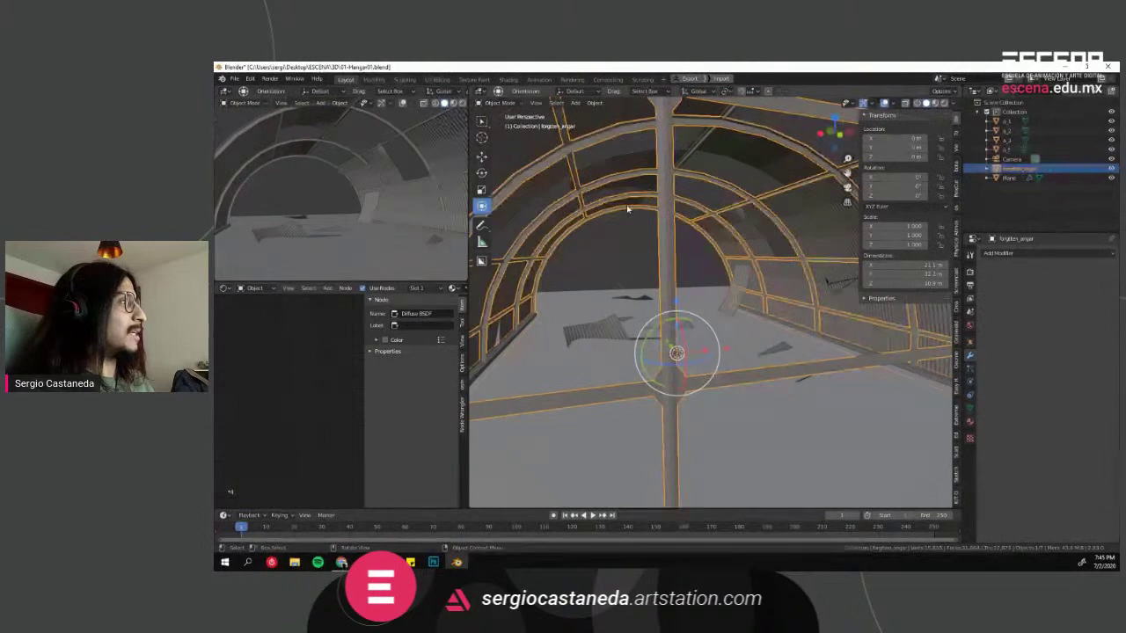
click(630, 211)
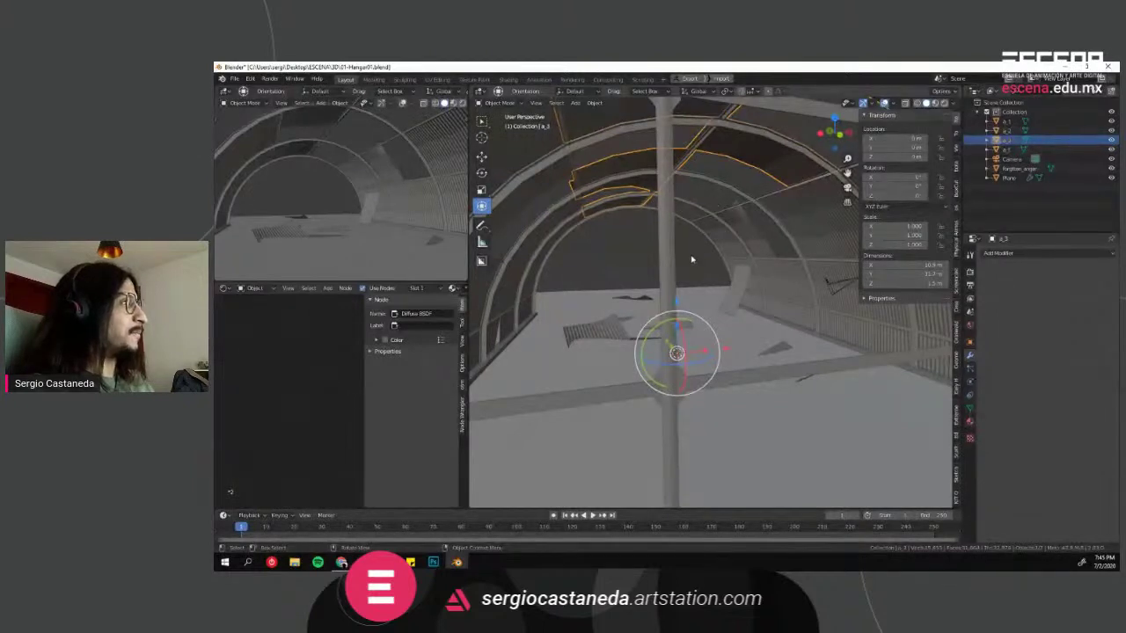
key(alt+a)
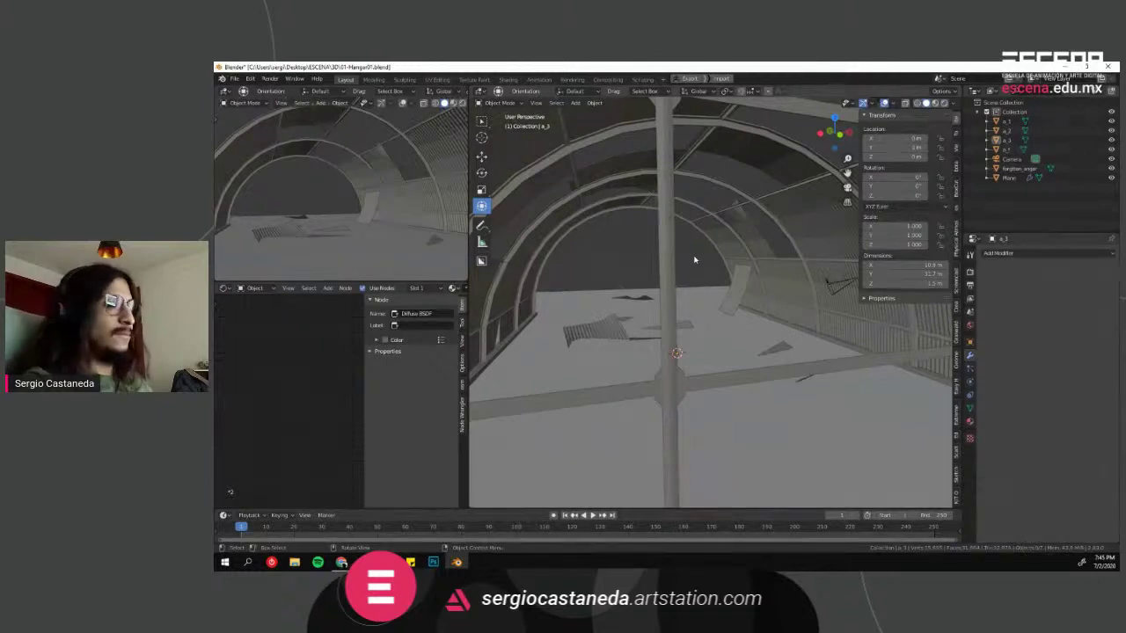
middle_drag(694, 260, 709, 314)
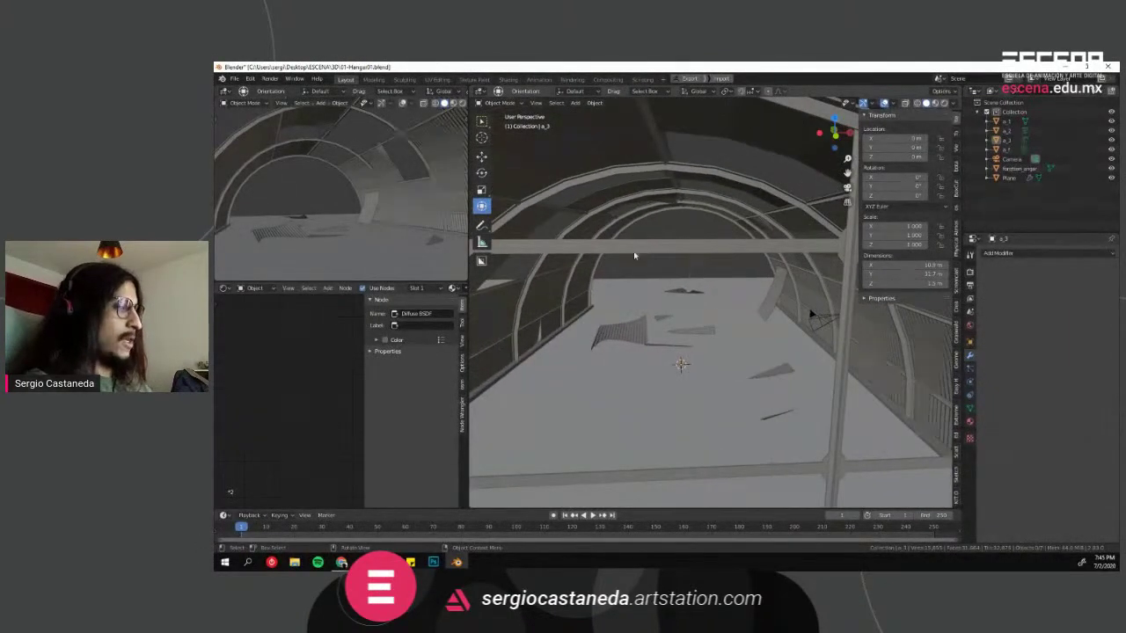
Step: Open the recent file 01-Hangar02.blend without saving the current scene
click(234, 78)
mouse_move(253, 113)
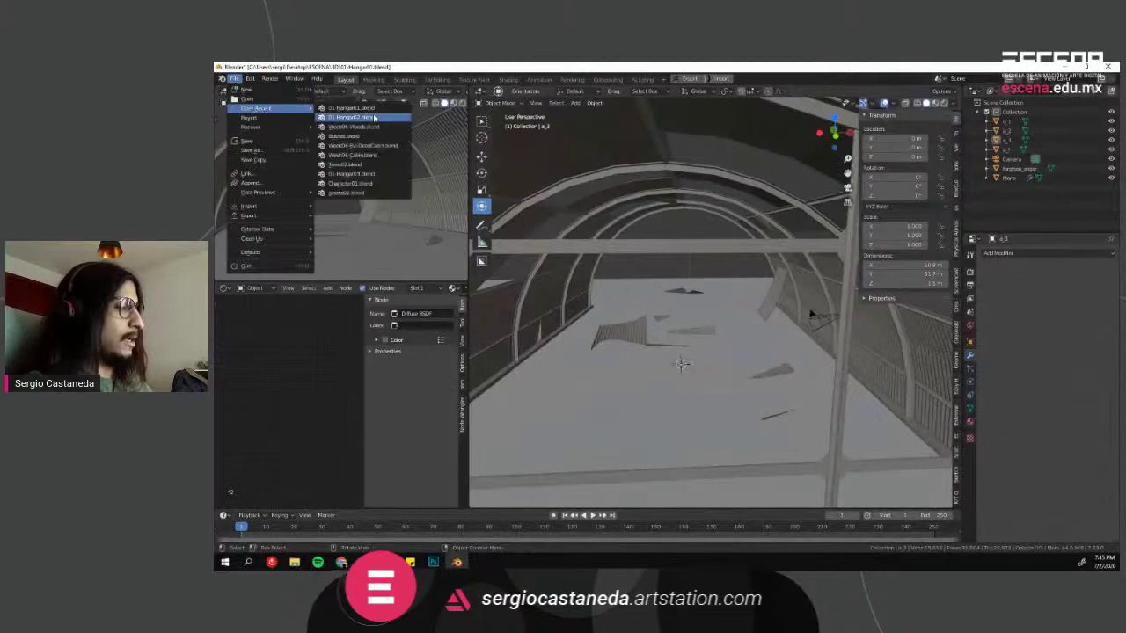
click(352, 119)
click(672, 331)
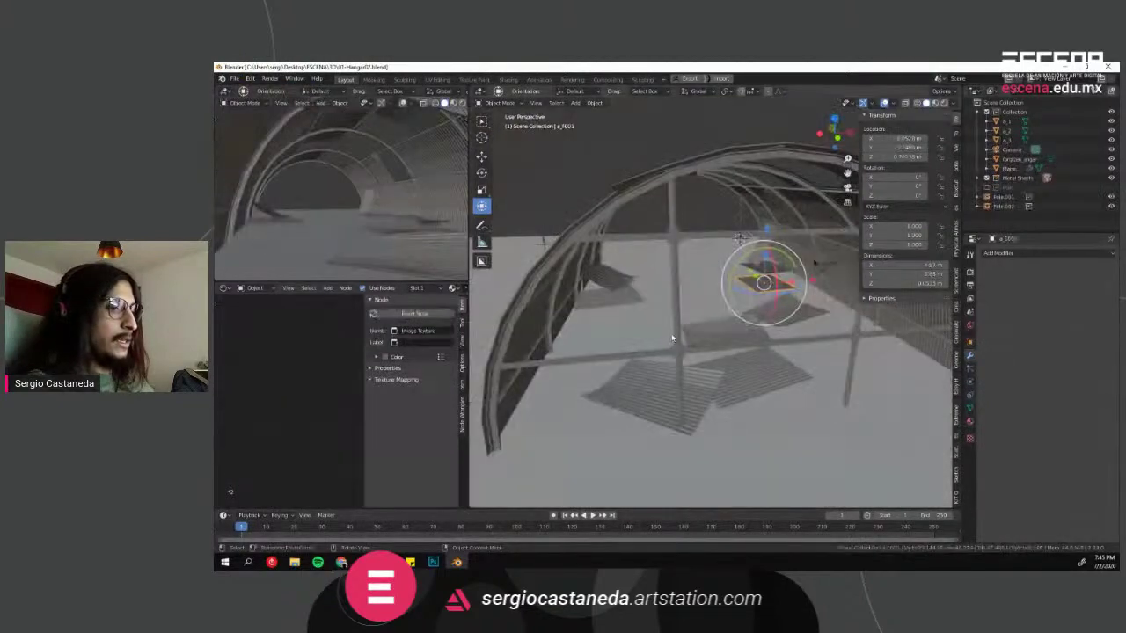
Step: Add another collection instance of Pole on the ground outside the hangar, near Pole.002, and delete it
middle_drag(671, 322, 769, 243)
click(708, 275)
middle_drag(699, 280, 676, 327)
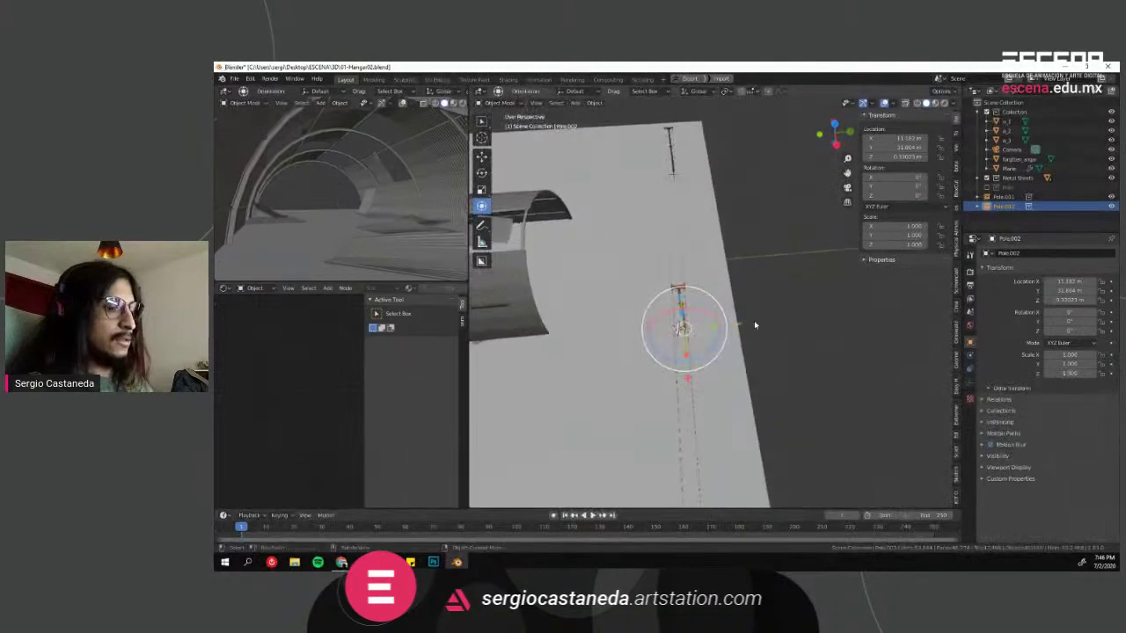
middle_drag(695, 370, 728, 310)
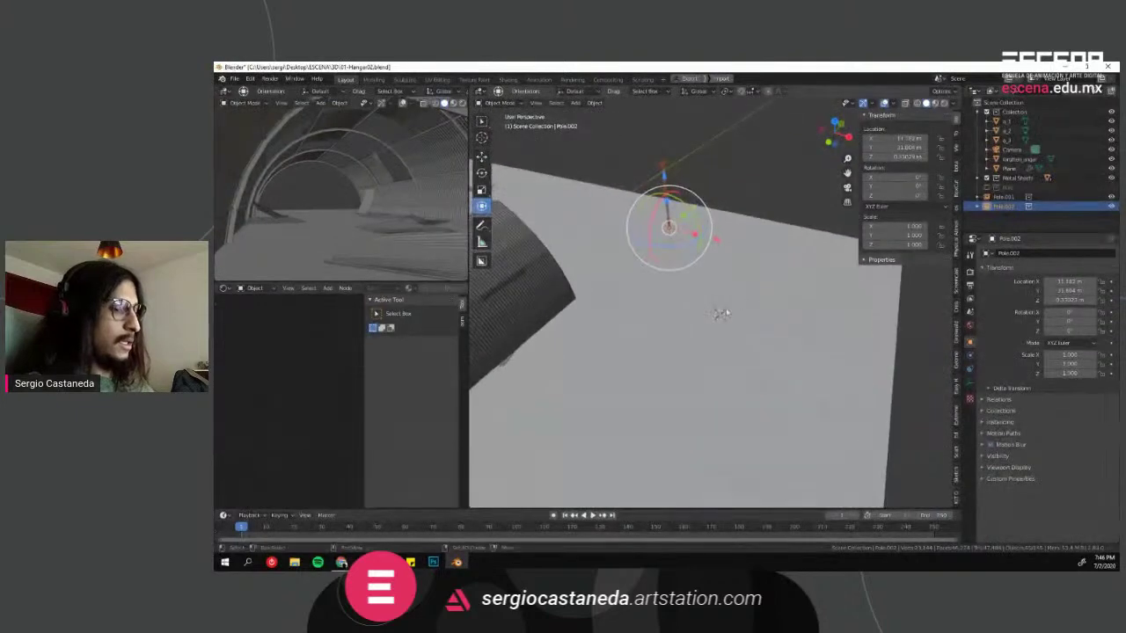
key(shift+a)
mouse_move(704, 491)
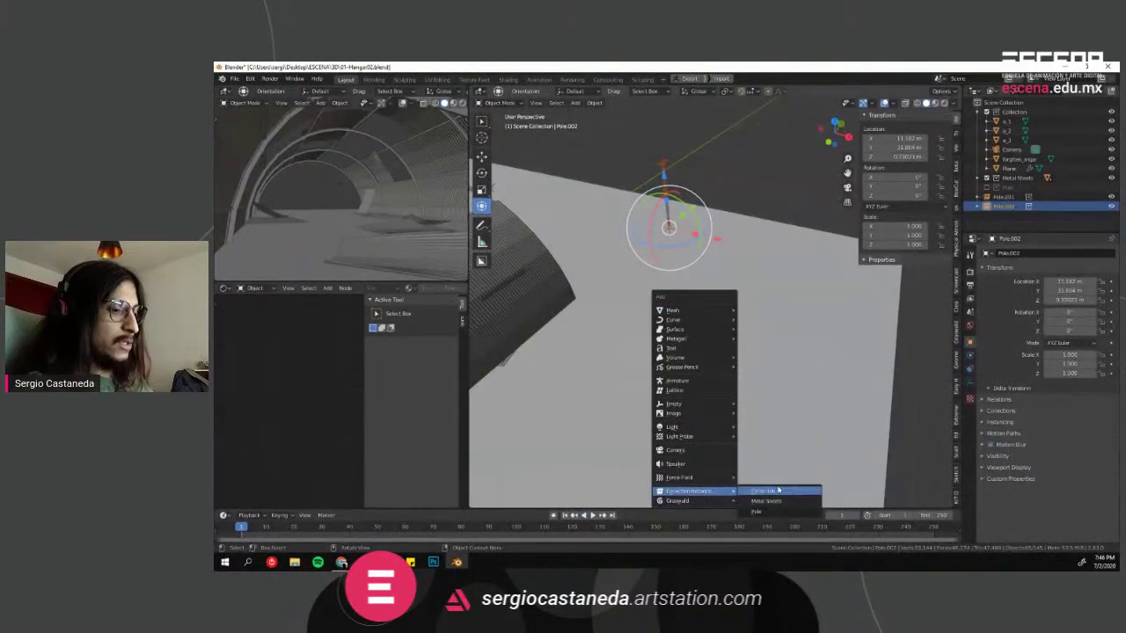
click(758, 511)
middle_drag(762, 484, 741, 289)
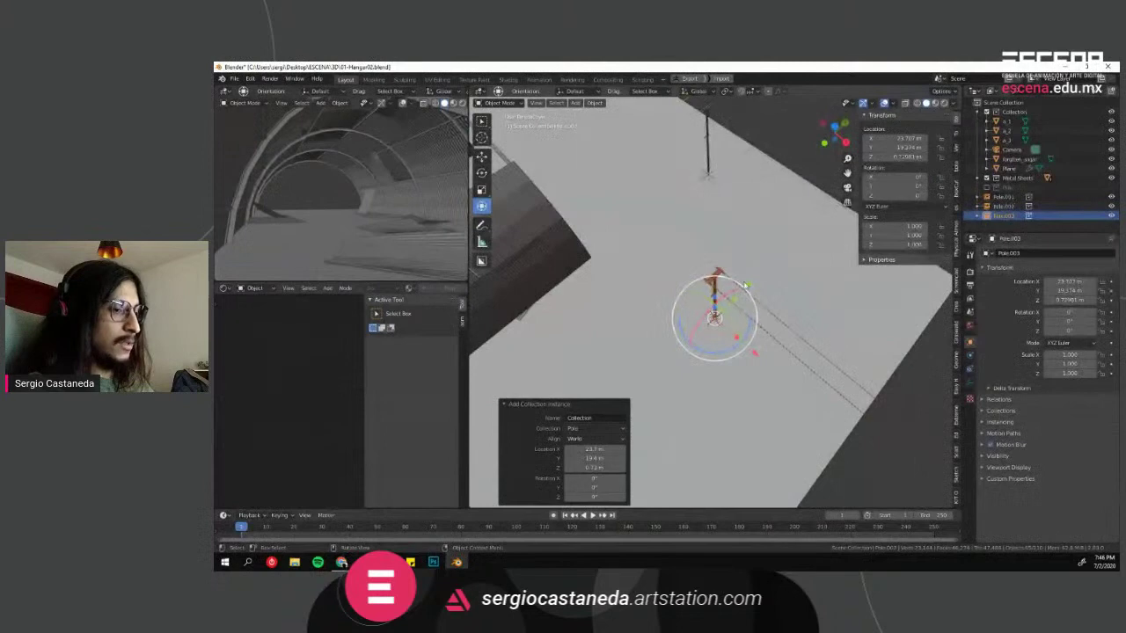
key(g)
key(Escape)
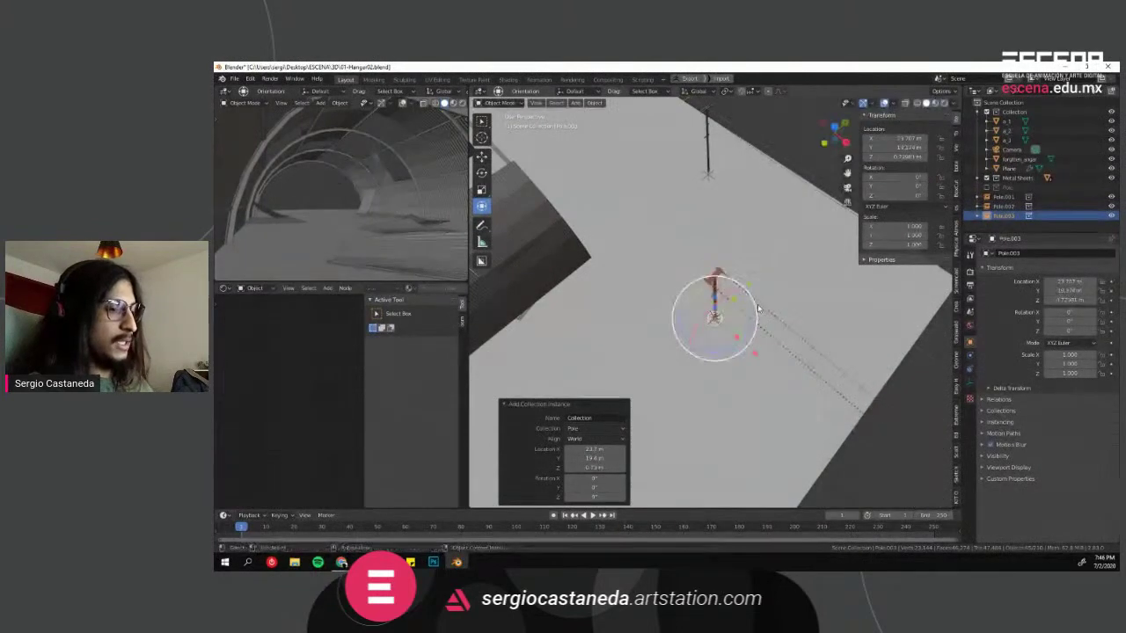
key(Delete)
Step: Open the recent file 01-Hangar03.blend, discarding the changes to the current scene
middle_drag(758, 308, 716, 245)
scroll(730, 242, down, 3)
middle_drag(677, 304, 693, 290)
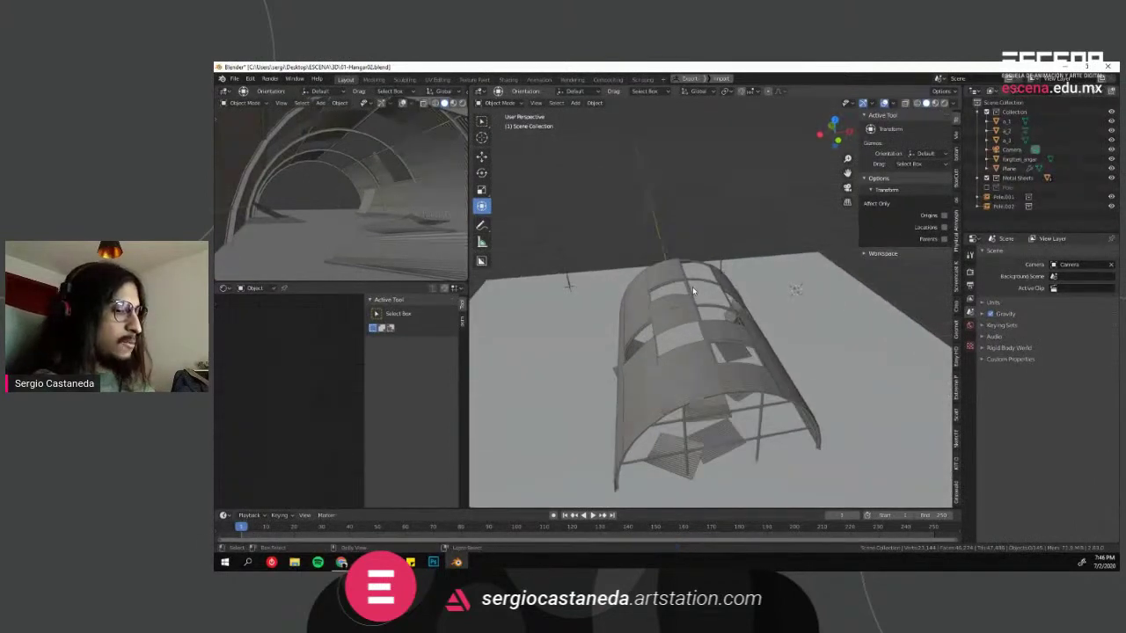
right_click(693, 291)
click(236, 79)
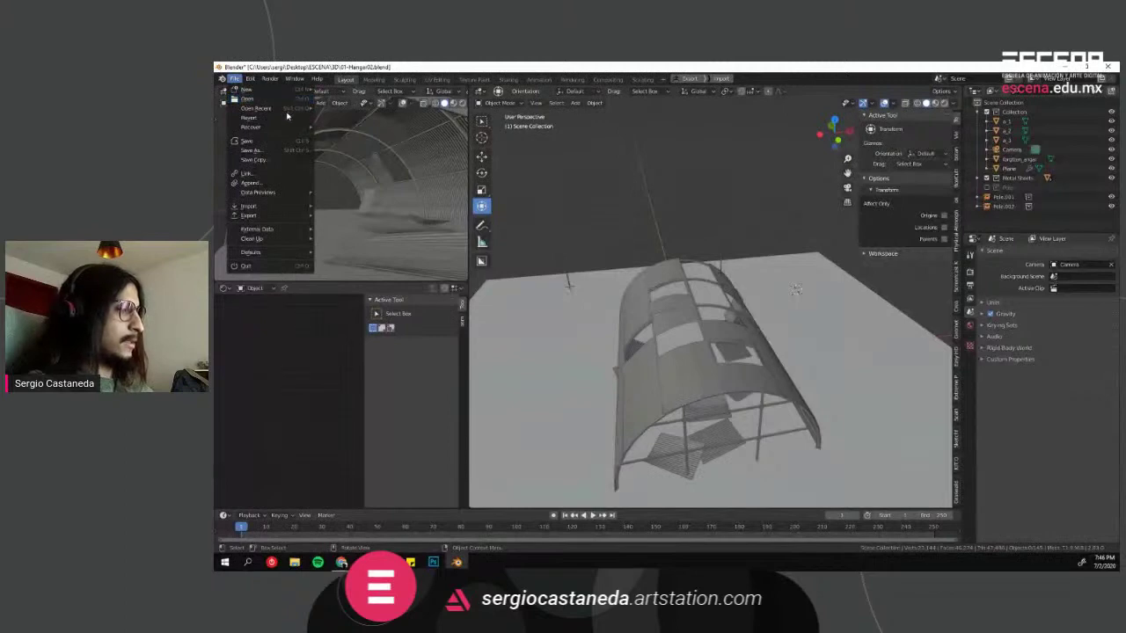
mouse_move(293, 107)
click(351, 174)
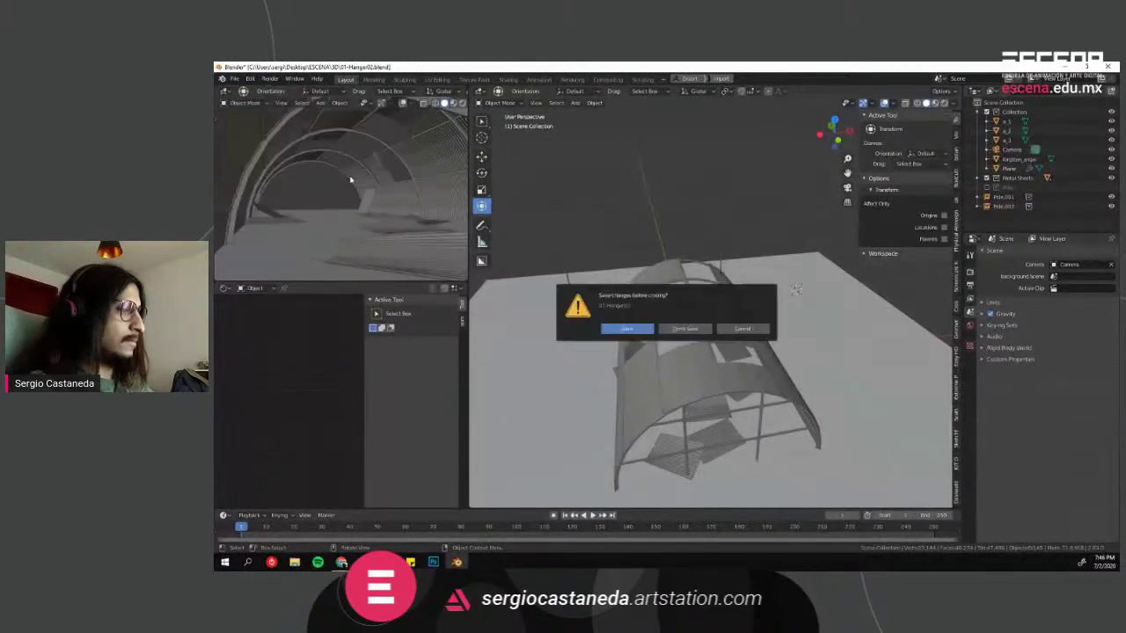
click(682, 333)
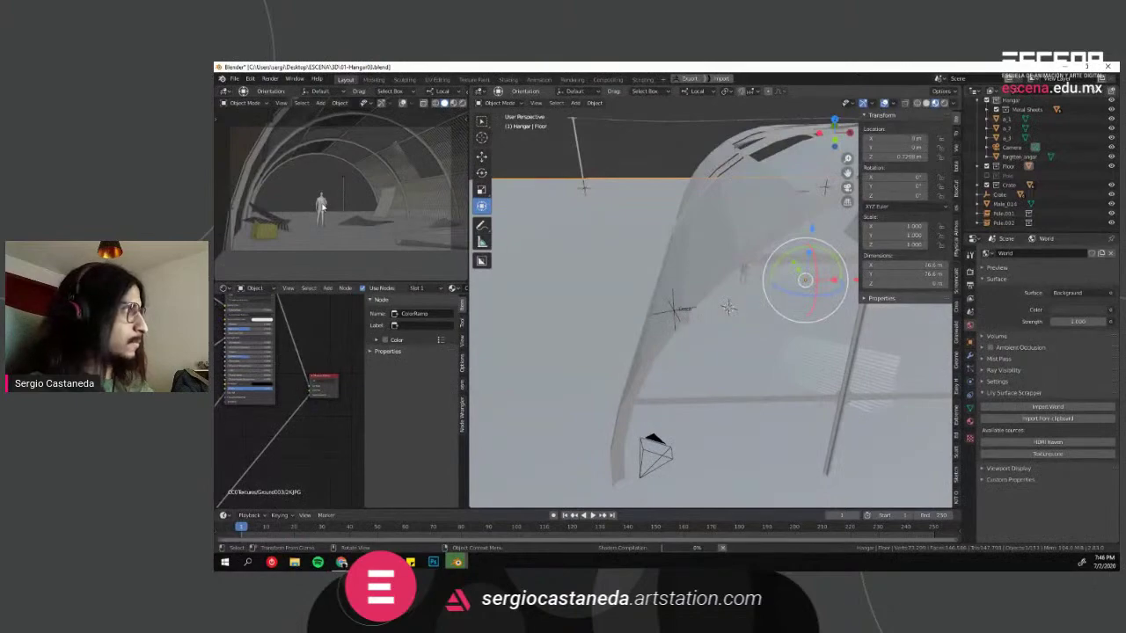
Step: Examine the textured hangar from outside and through the scene camera, and clear the floor selection
middle_drag(669, 352, 836, 373)
middle_drag(749, 363, 563, 299)
key(KP_0)
key(KP_0)
key(KP_0)
scroll(706, 350, up, 6)
middle_drag(707, 351, 683, 340)
scroll(682, 339, down, 5)
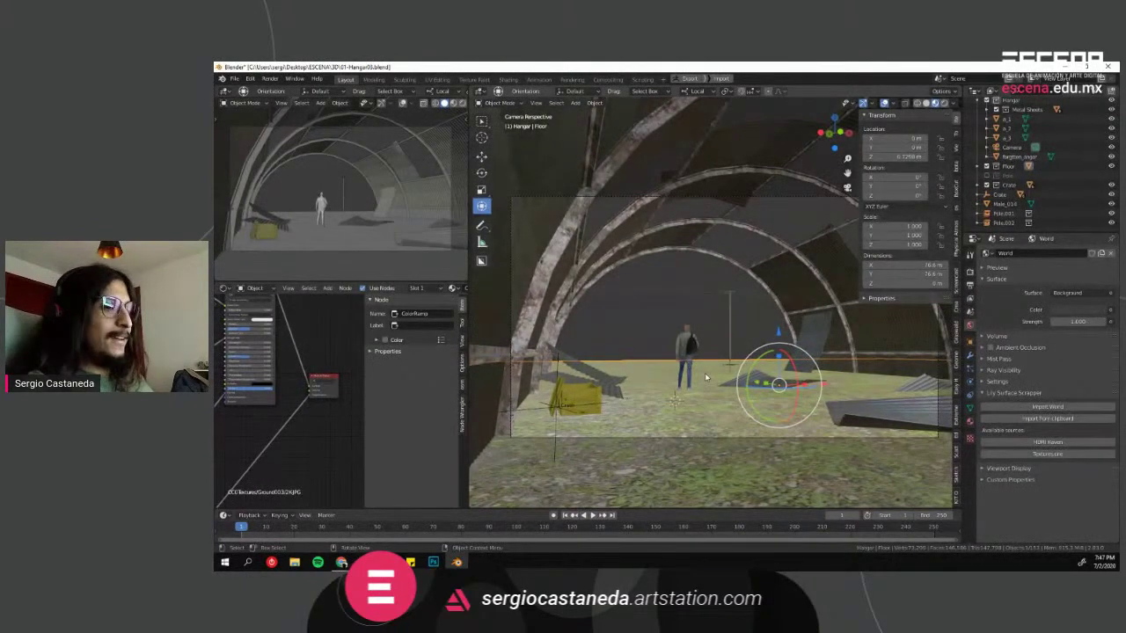
click(700, 342)
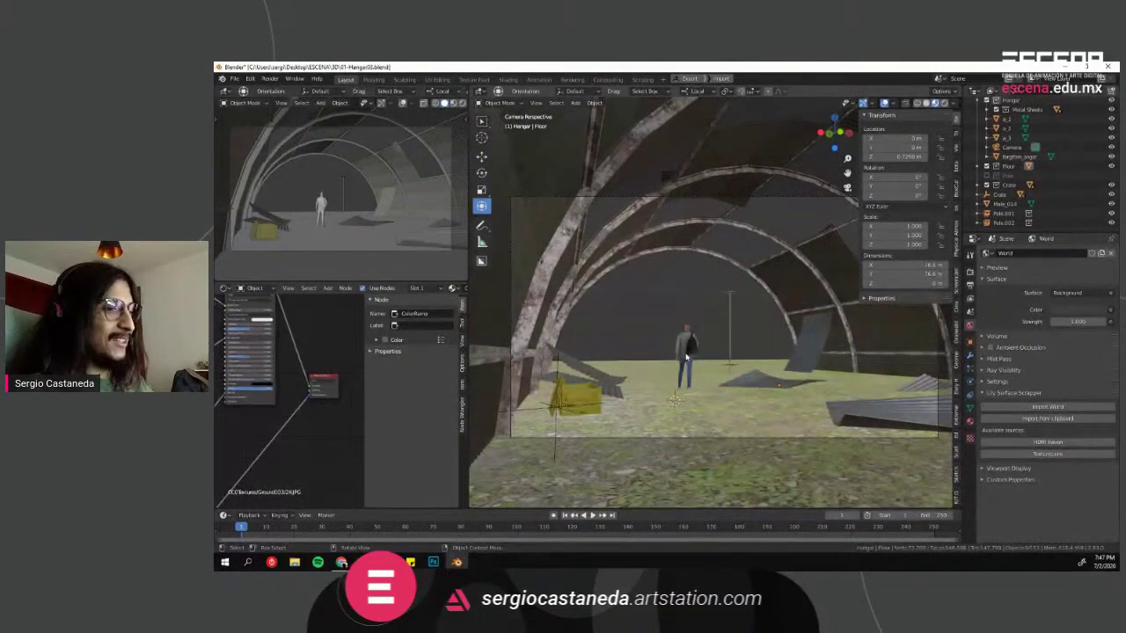
Step: Select the male figure with the backpack inside the hangar, frame it and inspect it up close and from further away
key(KP_0)
middle_drag(691, 346, 749, 315)
click(765, 324)
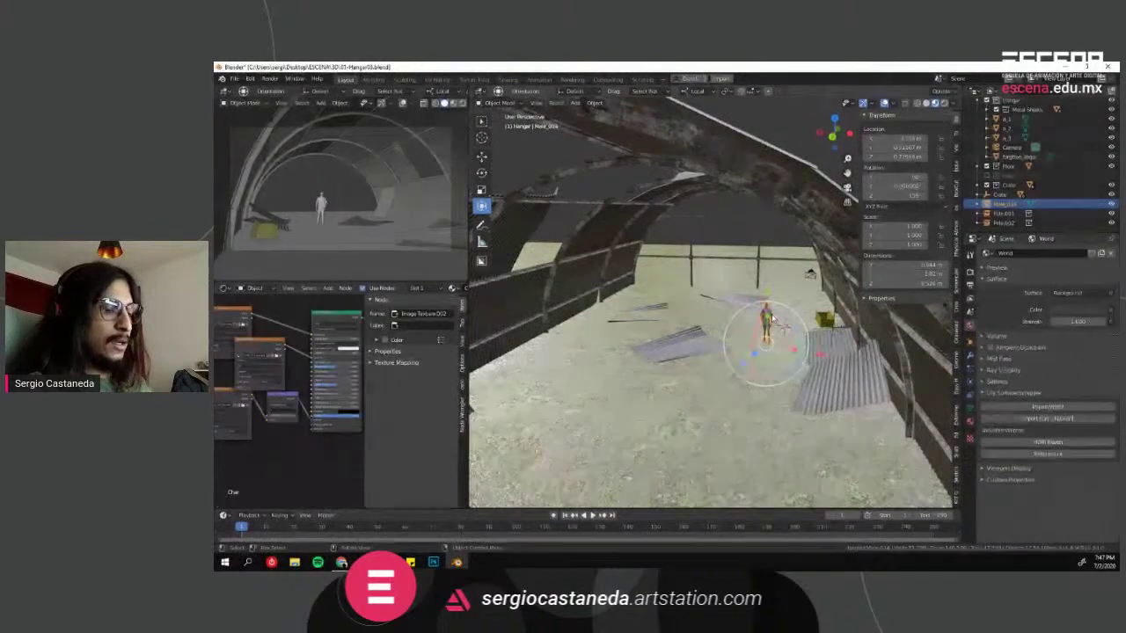
key(KP_Decimal)
middle_drag(771, 316, 655, 366)
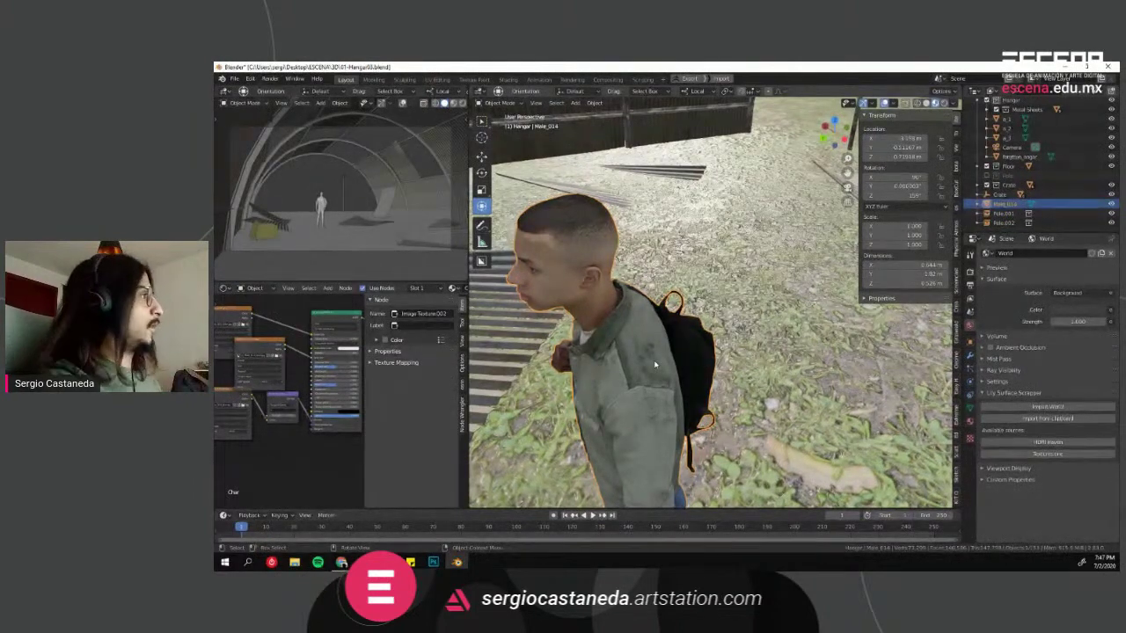
scroll(655, 363, down, 5)
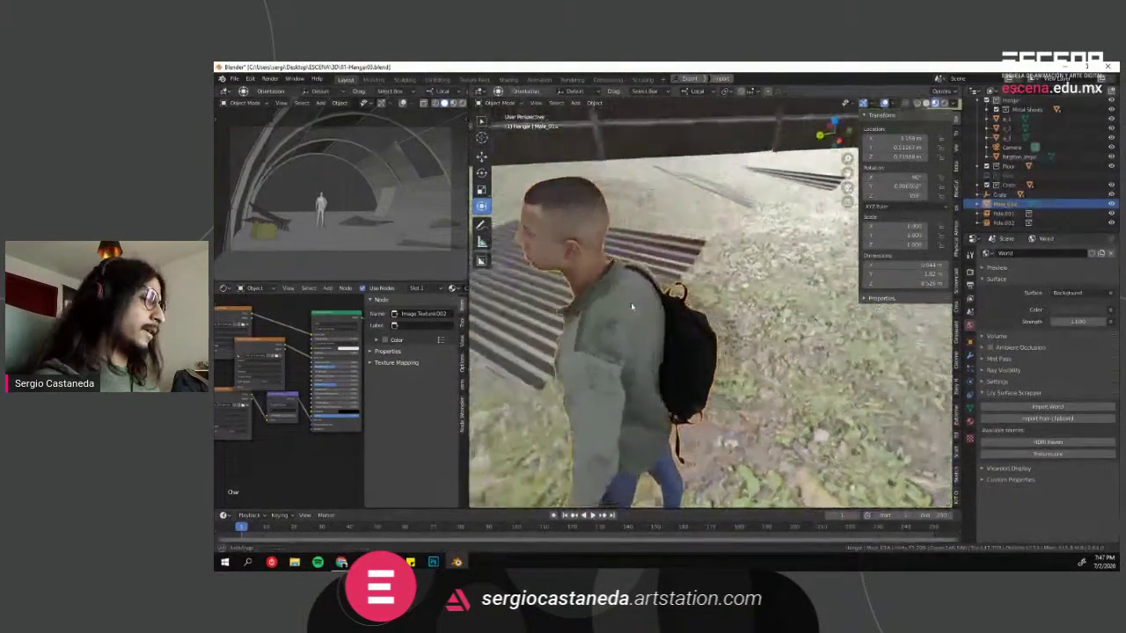
middle_drag(655, 364, 642, 309)
click(642, 310)
Step: Open the scene file 01-Hangar04.blend without saving the current scene
click(234, 79)
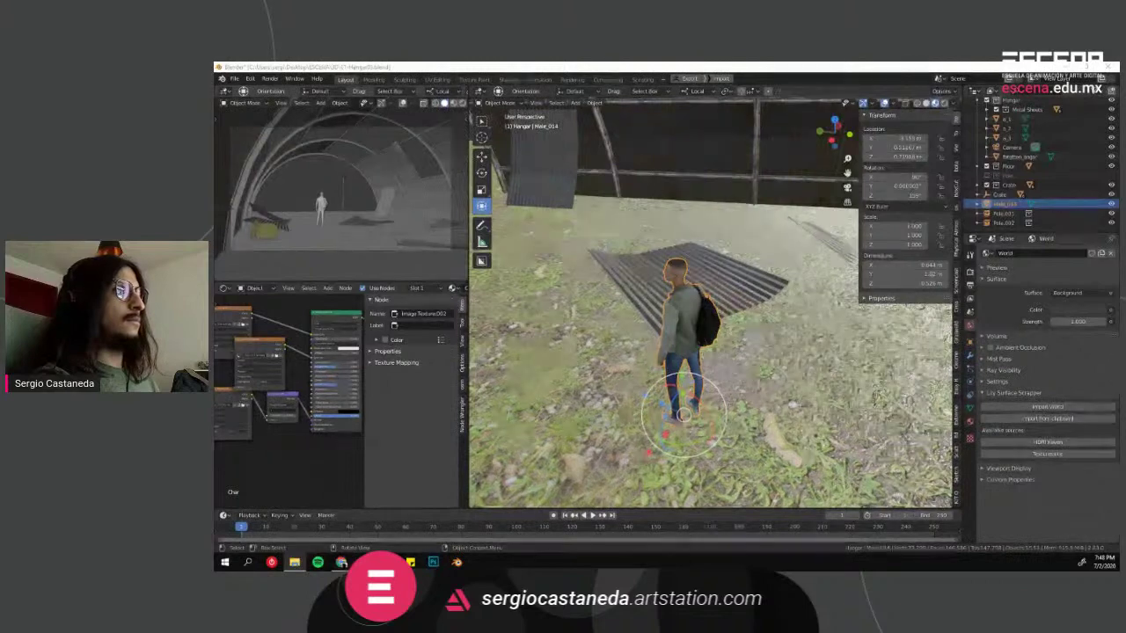
key(ctrl+n)
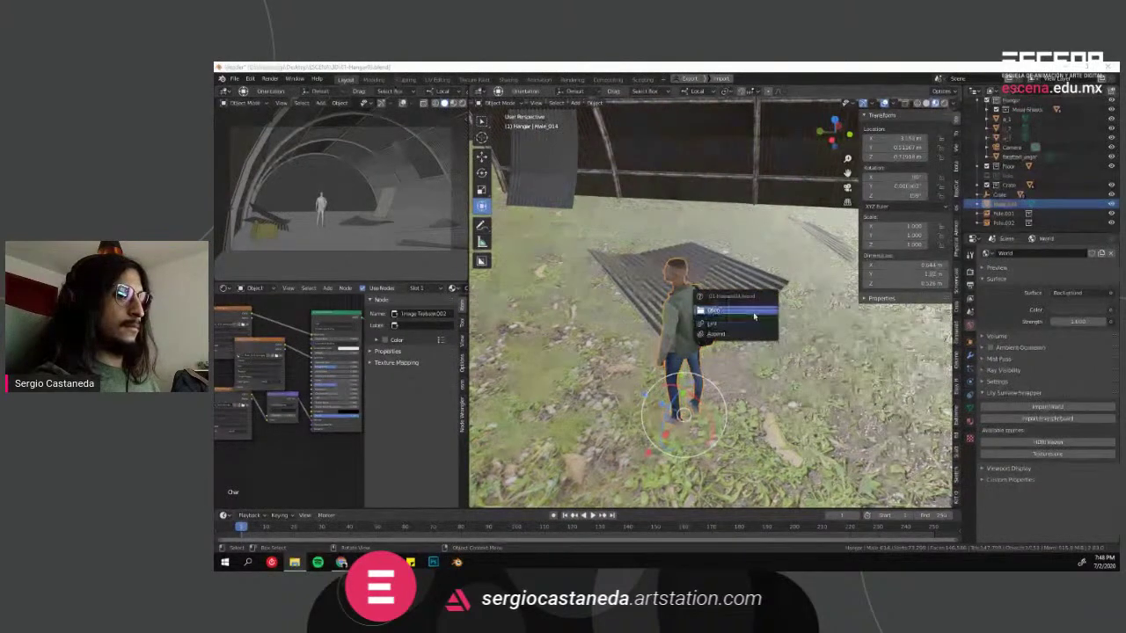
click(753, 314)
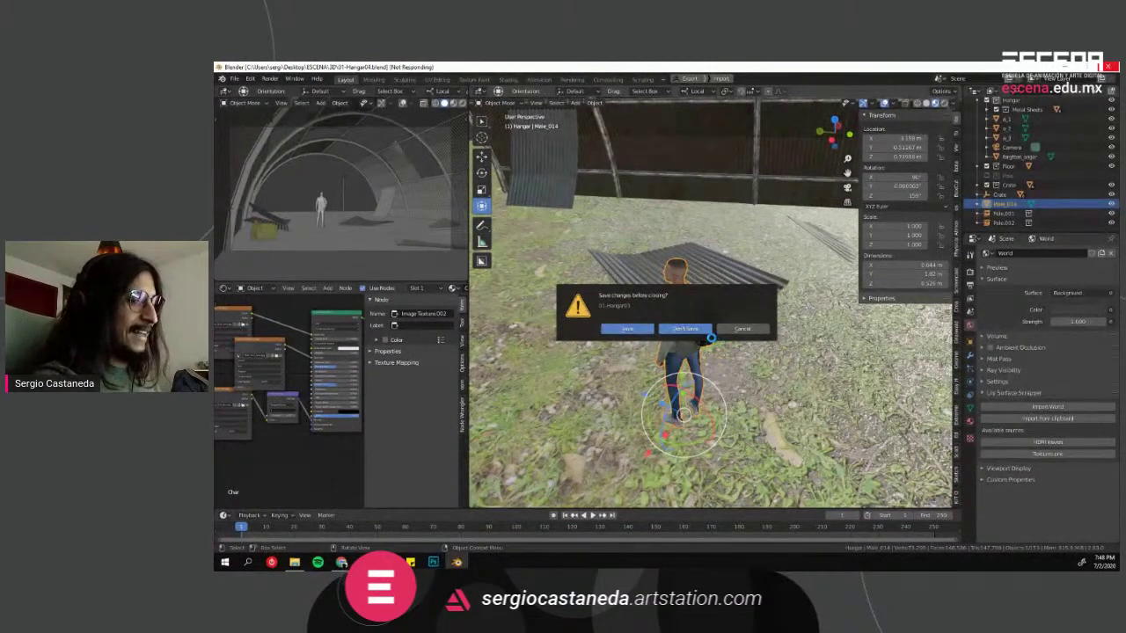
Step: Examine the hangar with its surrounding trees from outside, through the camera and from above, selecting the rusted frame
mouse_move(731, 324)
middle_down()
mouse_move(770, 337)
mouse_move(775, 294)
mouse_move(719, 292)
mouse_move(758, 310)
mouse_move(725, 337)
middle_up()
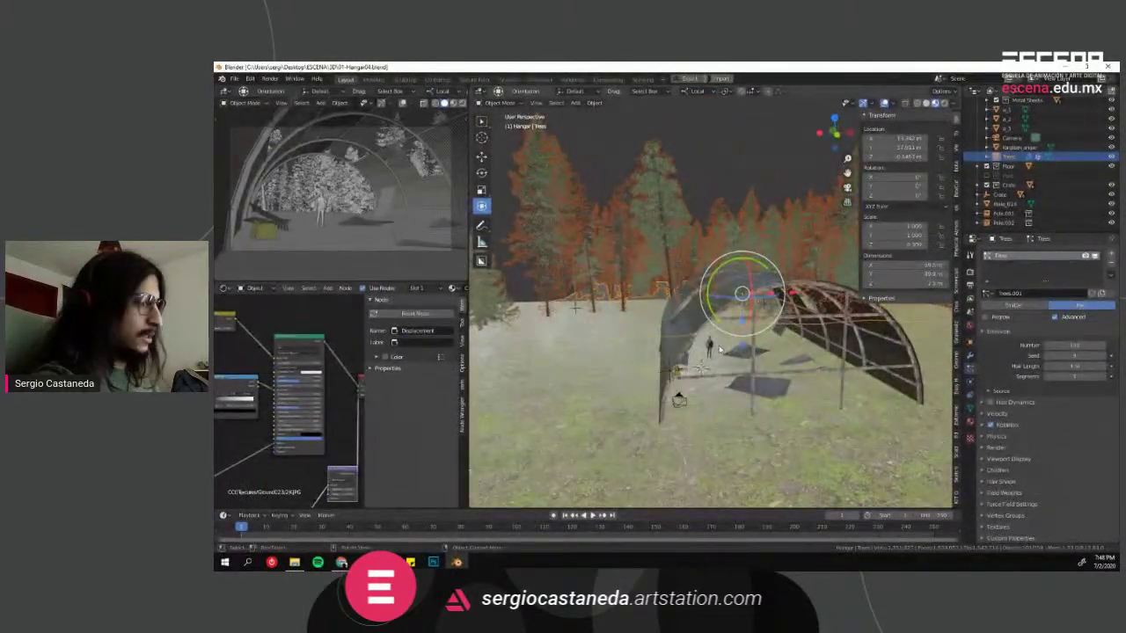
middle_drag(628, 301, 660, 300)
key(KP_0)
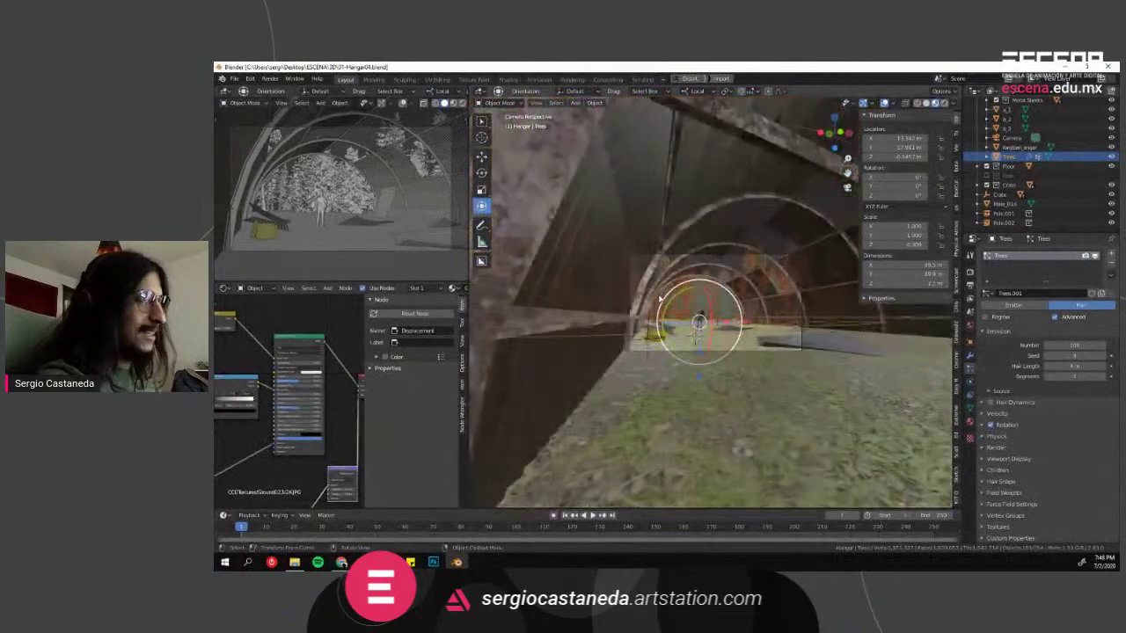
scroll(714, 302, up, 3)
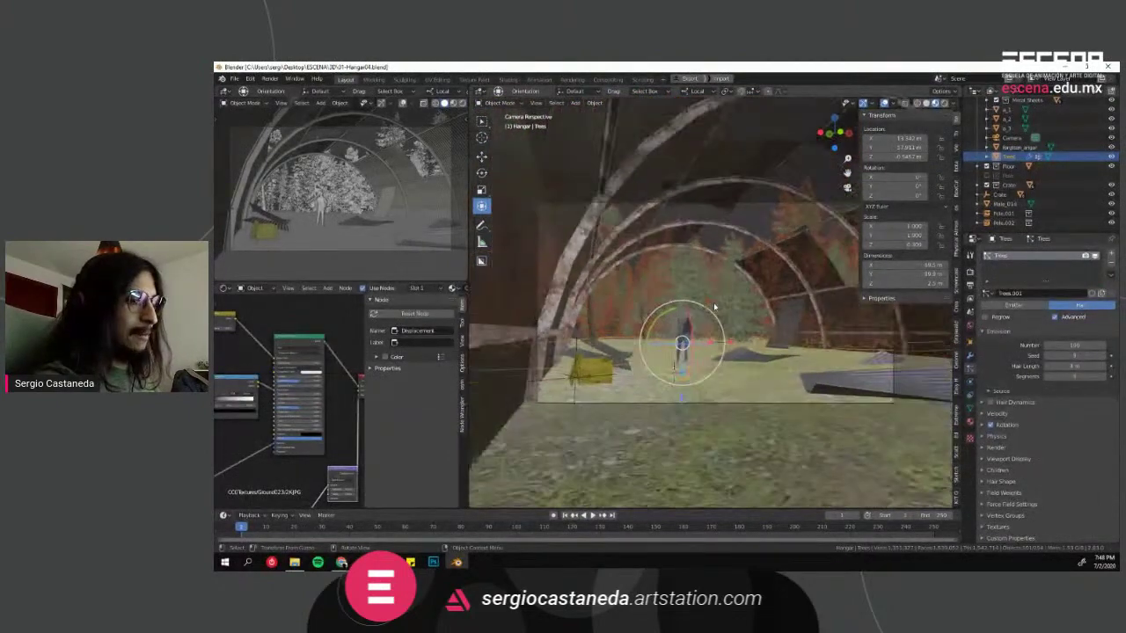
mouse_move(714, 302)
middle_down()
mouse_move(704, 338)
mouse_move(660, 284)
mouse_move(729, 335)
mouse_move(707, 315)
middle_up()
scroll(660, 285, up, 5)
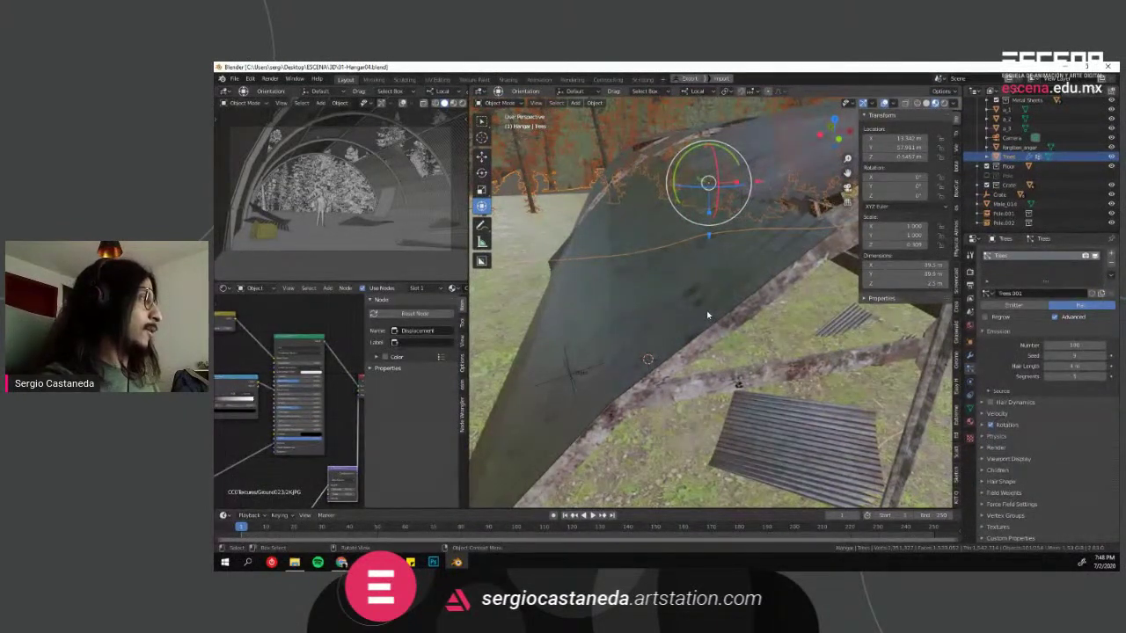
scroll(708, 315, down, 6)
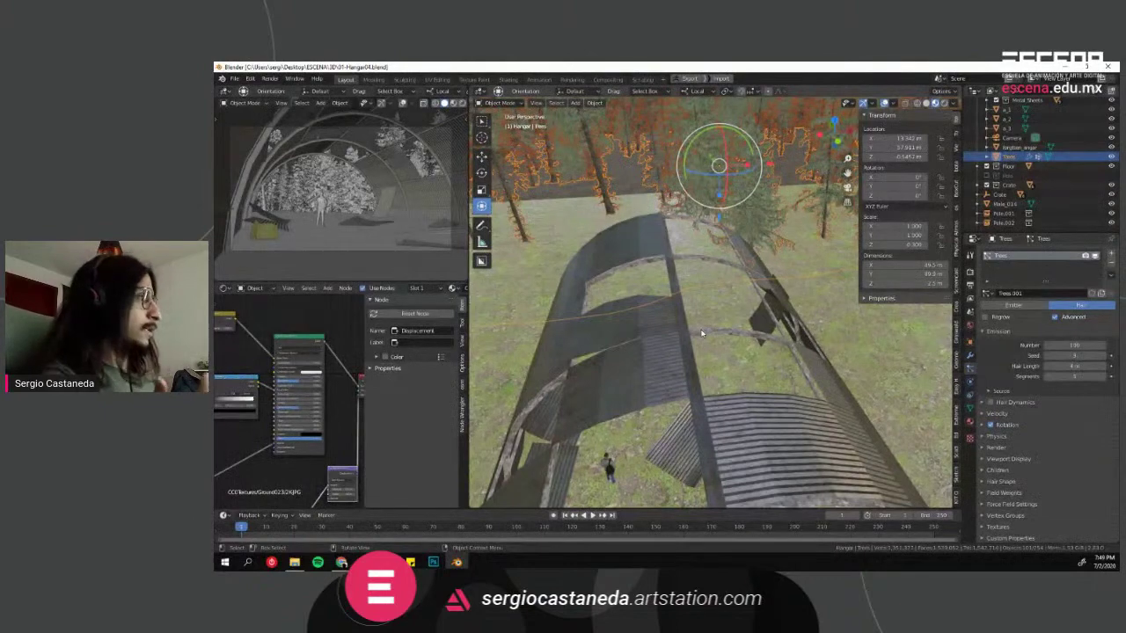
click(701, 334)
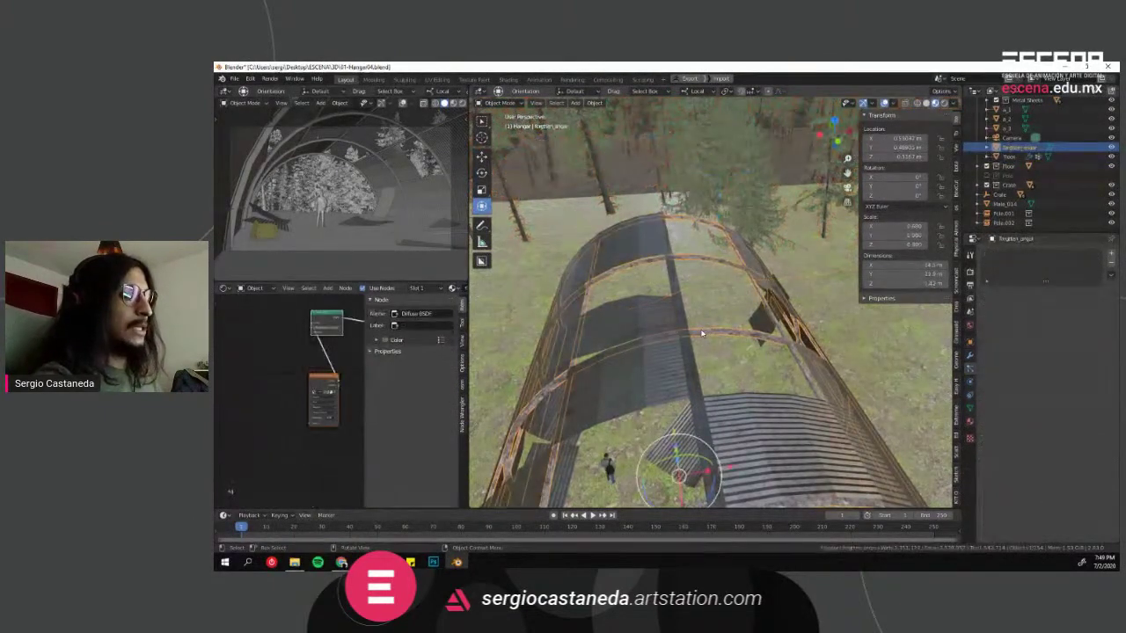
Step: Frame the selected rusted hangar frame and inspect it up close and from further away
key(KP_Decimal)
middle_drag(701, 334, 701, 365)
scroll(716, 303, up, 5)
scroll(698, 327, down, 6)
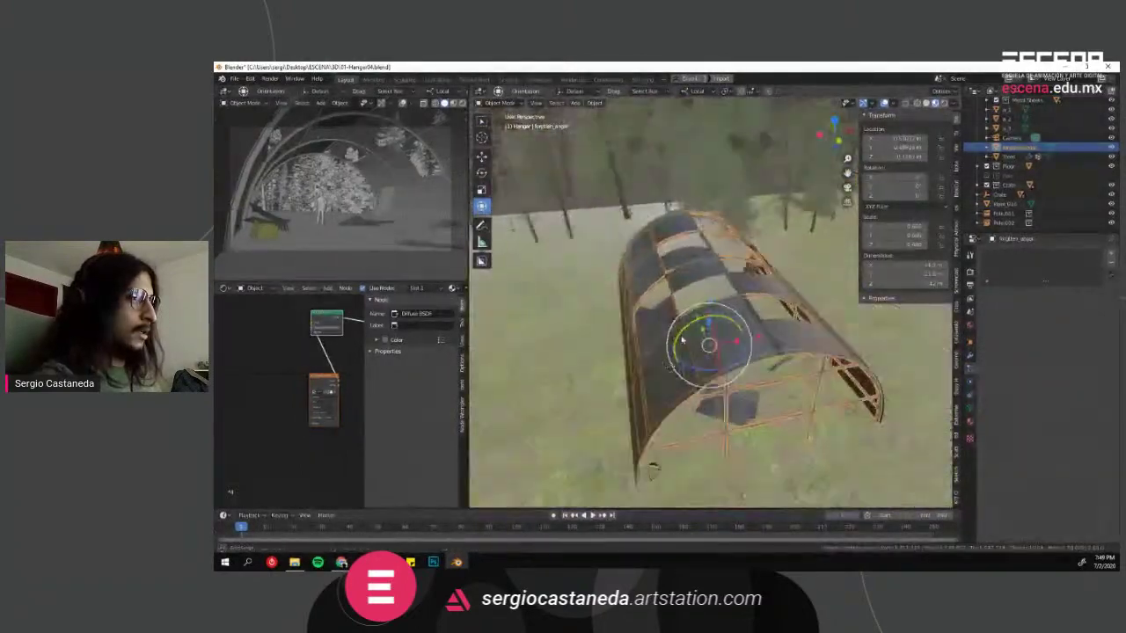
Step: Open the scene file 01-Hangar05.blend
click(234, 78)
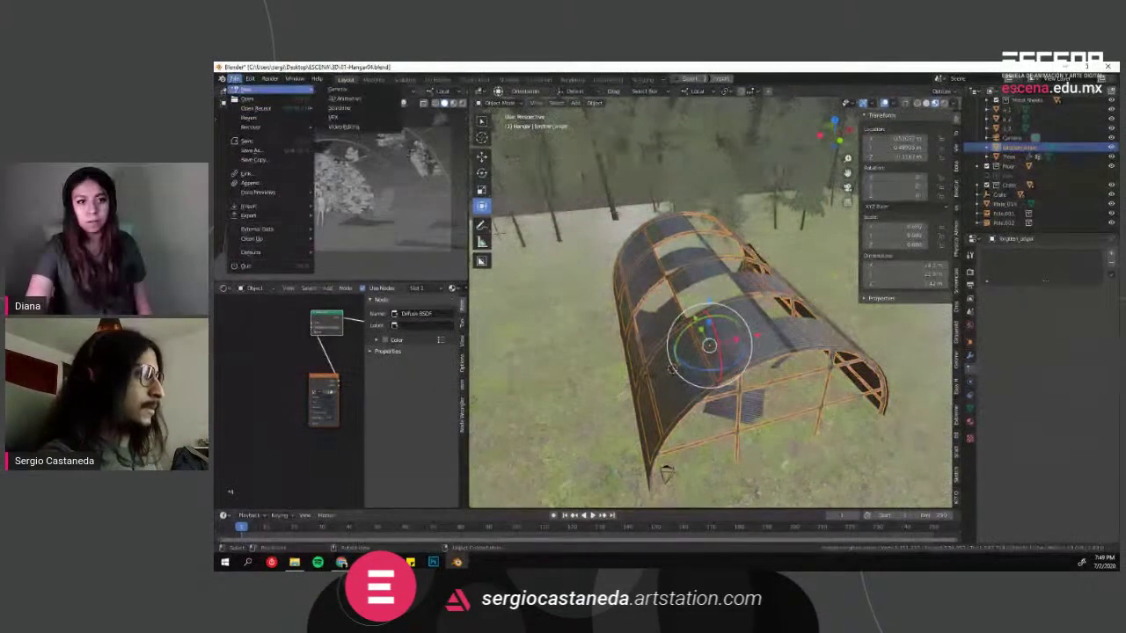
drag(1125, 211, 810, 208)
click(807, 206)
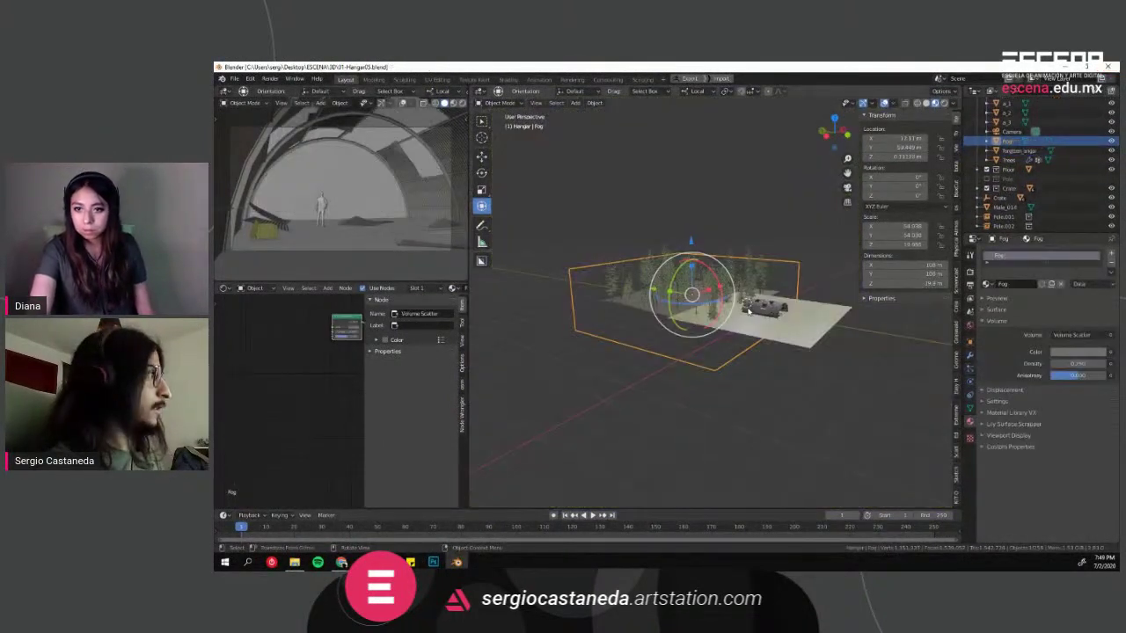
Step: Examine the fog volume around the hangar and trees from several angles, and clear its selection
scroll(748, 310, up, 5)
mouse_move(749, 309)
middle_down()
mouse_move(699, 338)
mouse_move(735, 321)
middle_up()
scroll(721, 330, down, 4)
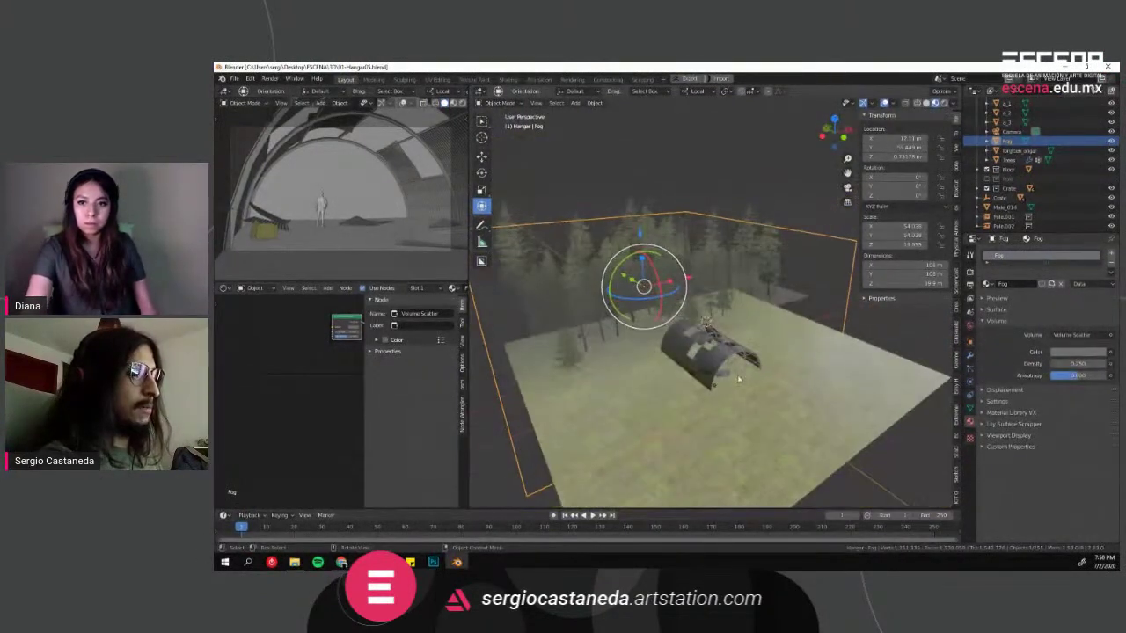
click(903, 345)
middle_drag(902, 346, 743, 260)
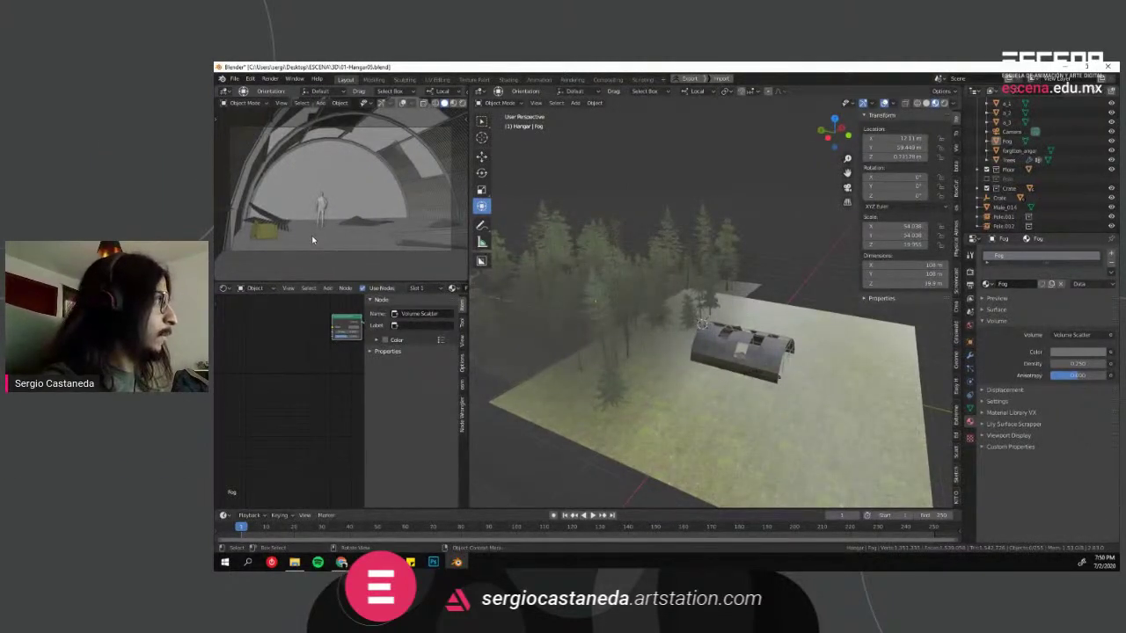
Step: Preview the camera view in Rendered shading, enlarge the outliner and show the scene's render settings
key(z)
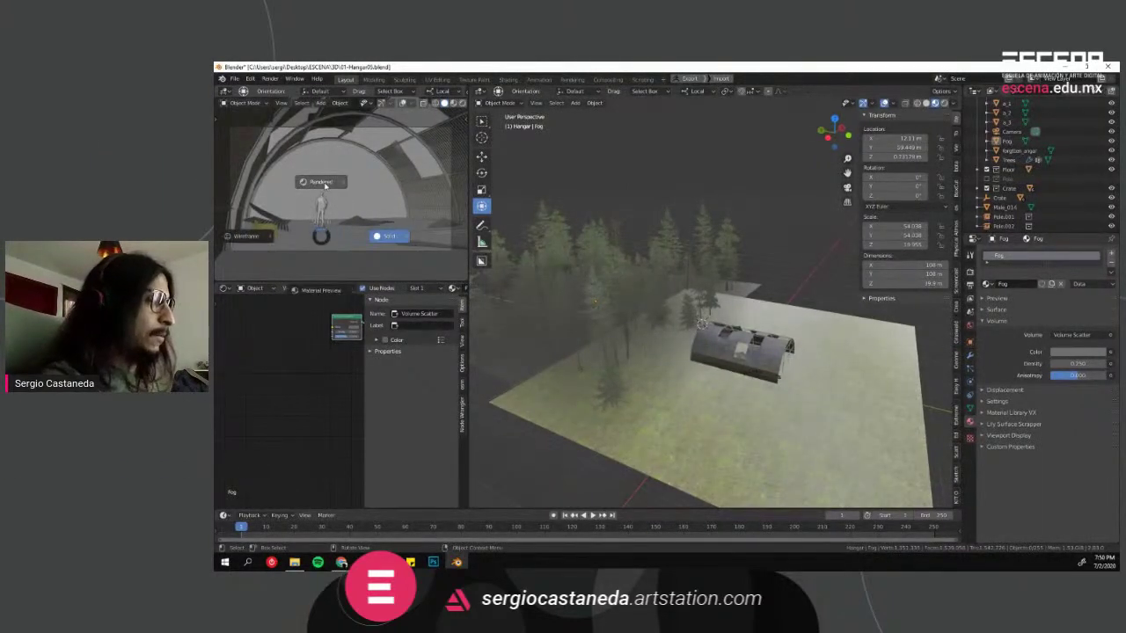
click(324, 186)
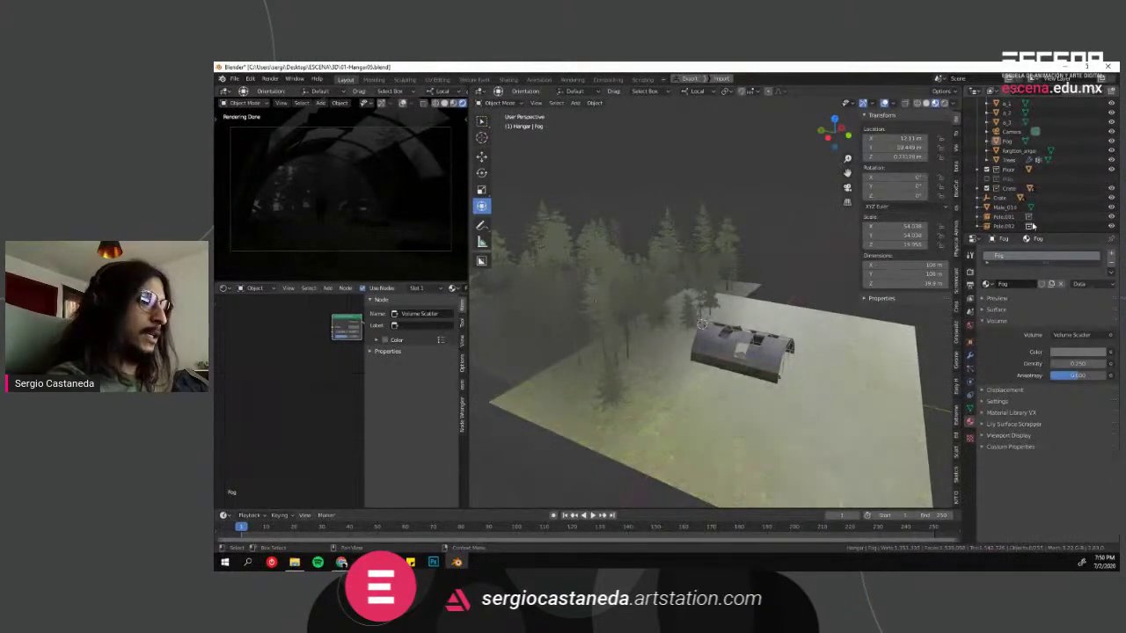
drag(1033, 231, 1040, 270)
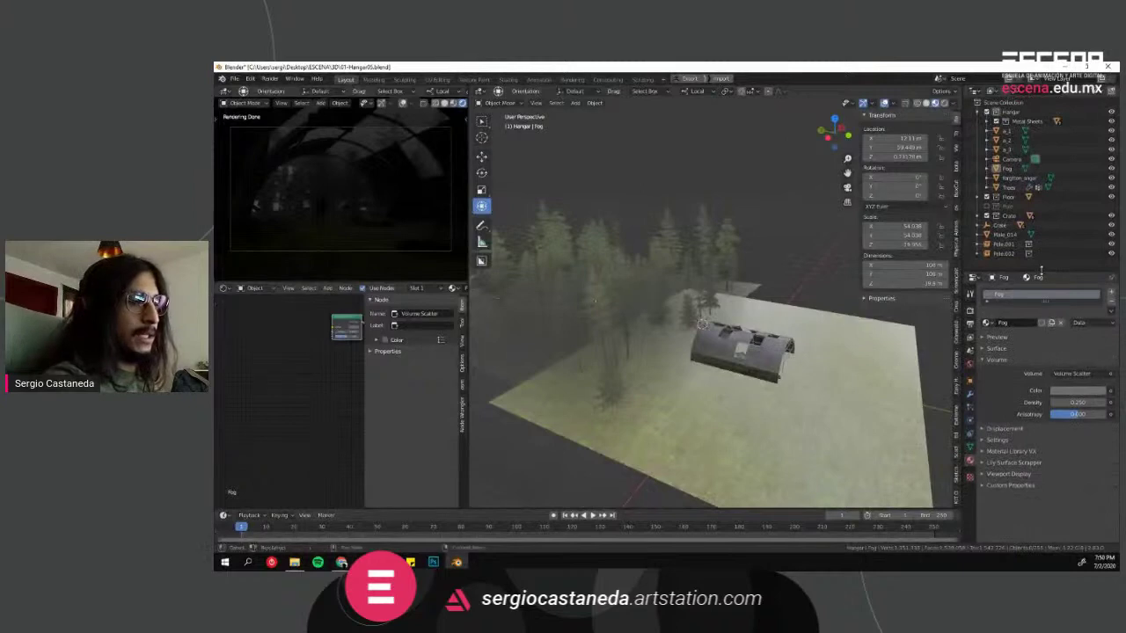
click(969, 309)
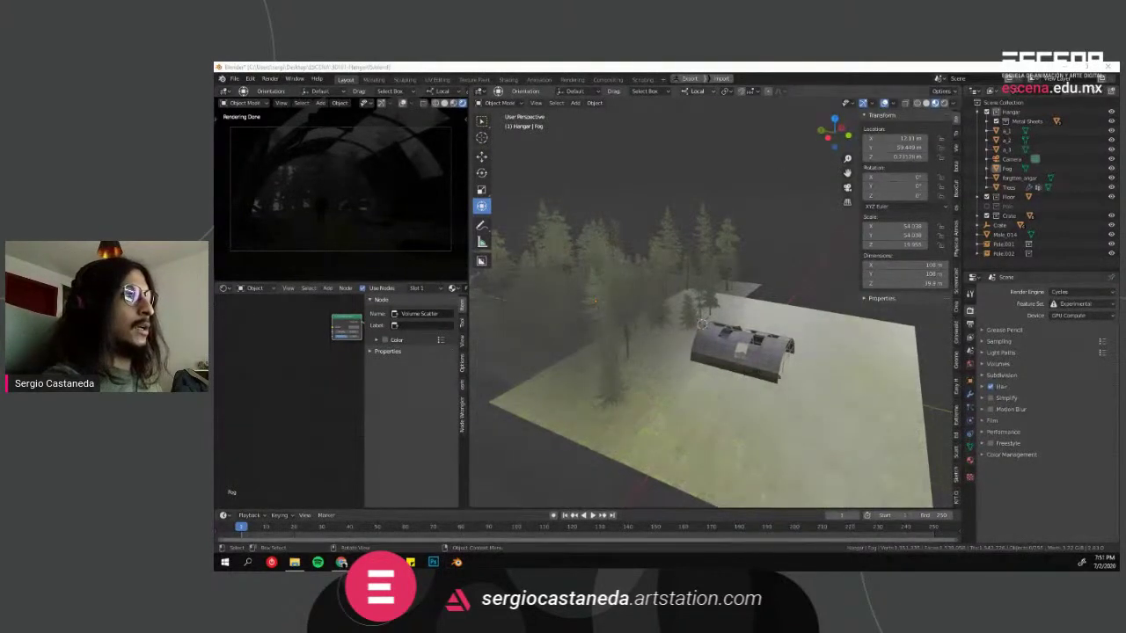
Step: Switch to the browser and look through the environment concept gallery, examining its landscapes, spaceport, mech hangar and sci-fi interiors
key(alt+Tab)
scroll(662, 334, down, 2)
scroll(854, 388, down, 8)
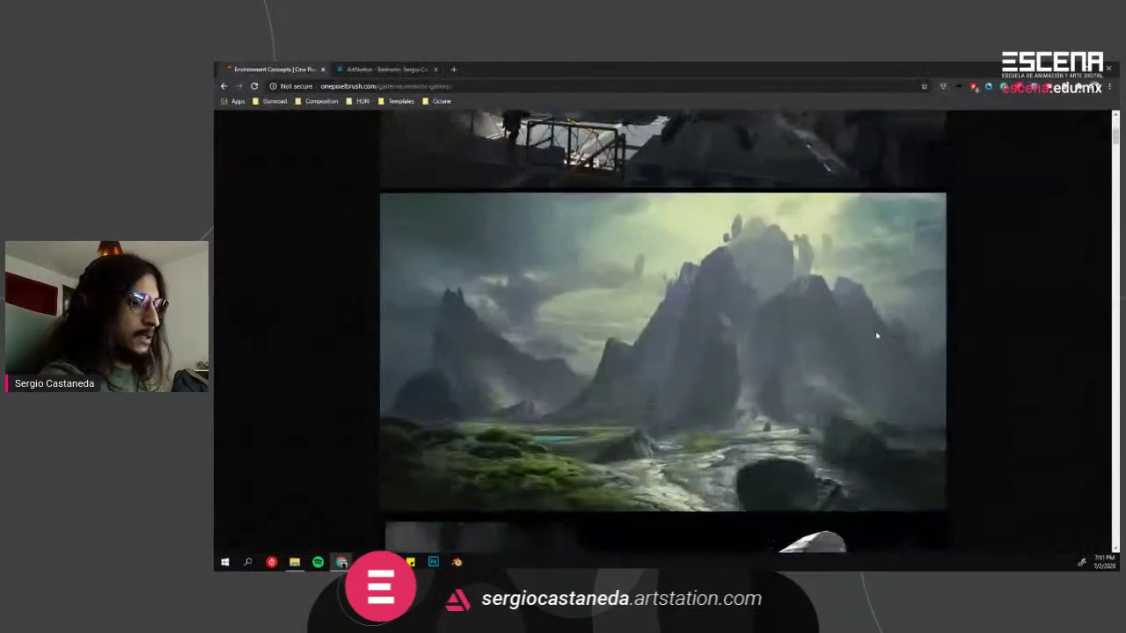
scroll(854, 388, up, 1)
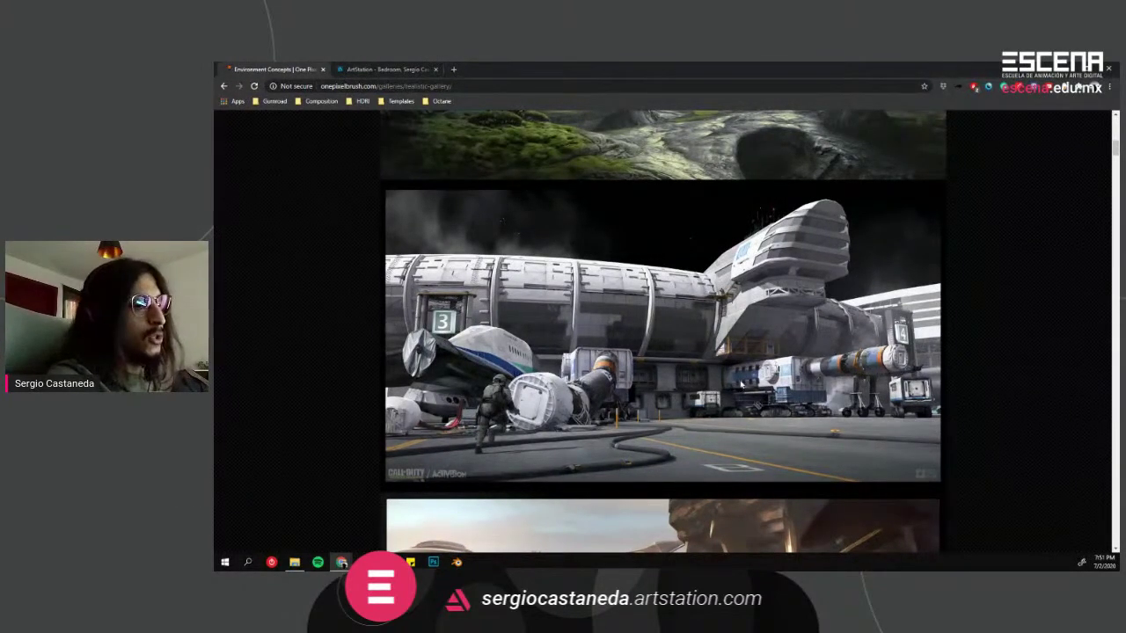
scroll(678, 395, down, 5)
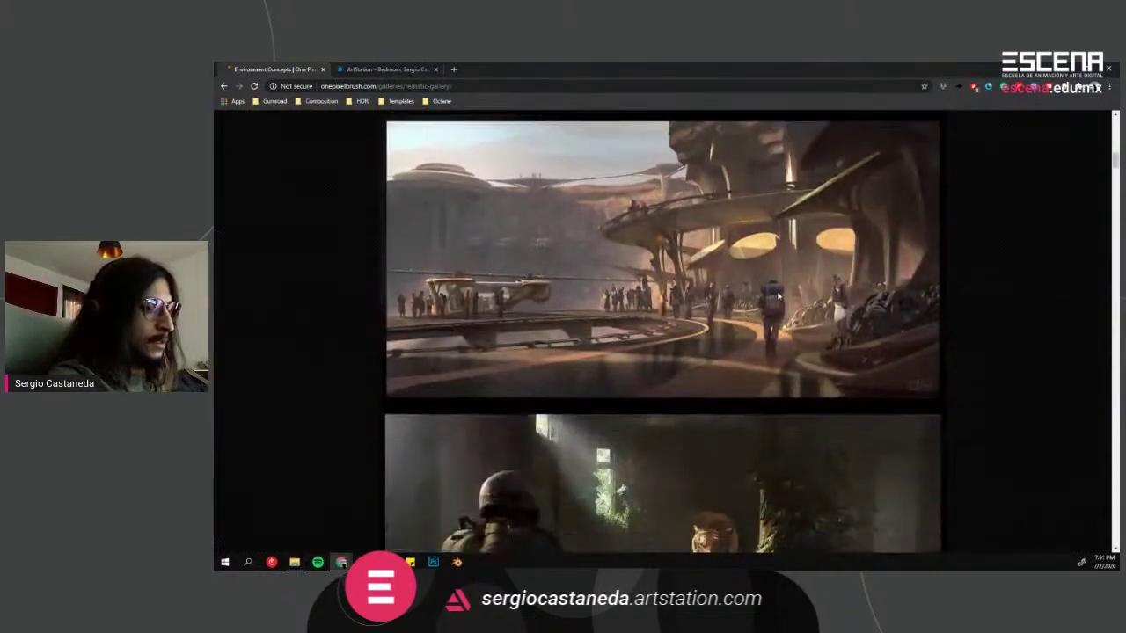
scroll(780, 308, down, 2)
scroll(924, 358, down, 3)
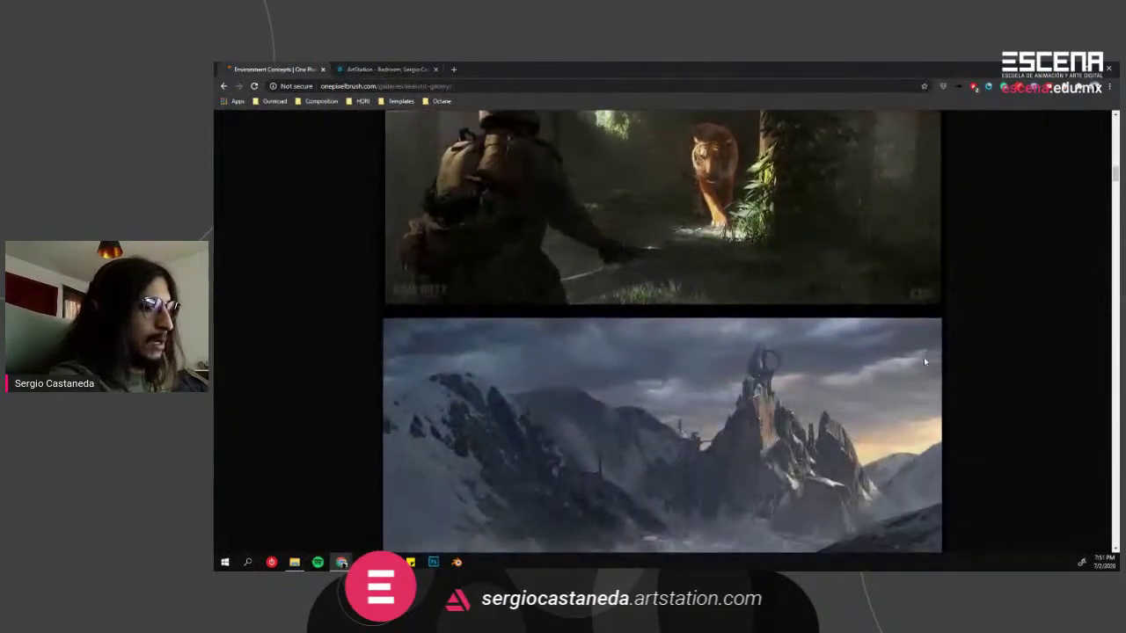
scroll(980, 370, down, 6)
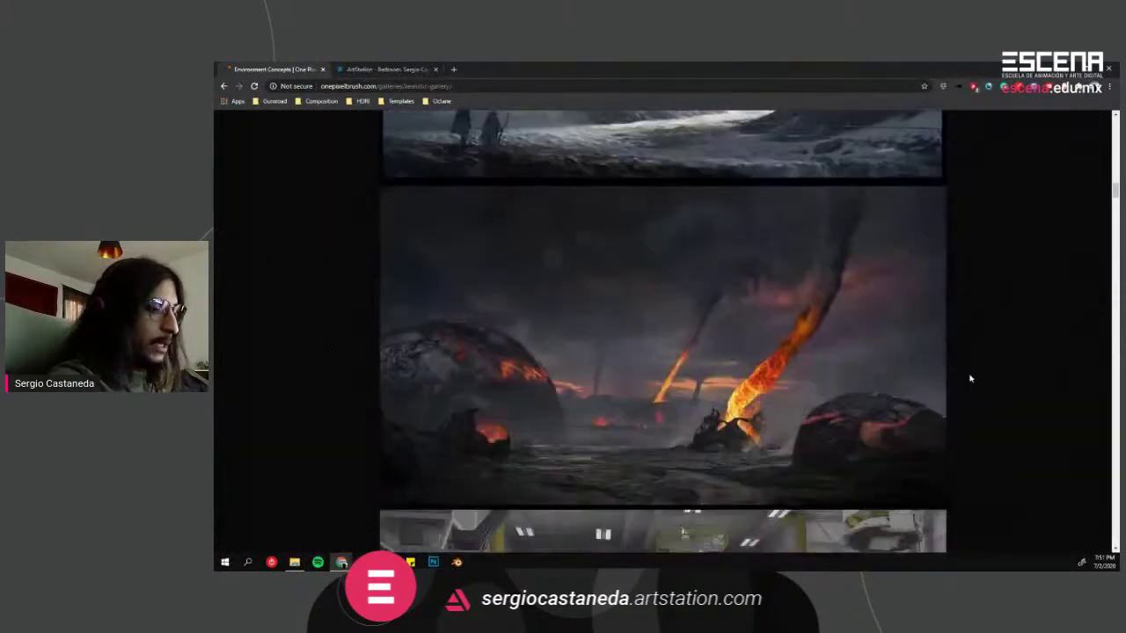
scroll(969, 379, down, 2)
scroll(947, 384, up, 1)
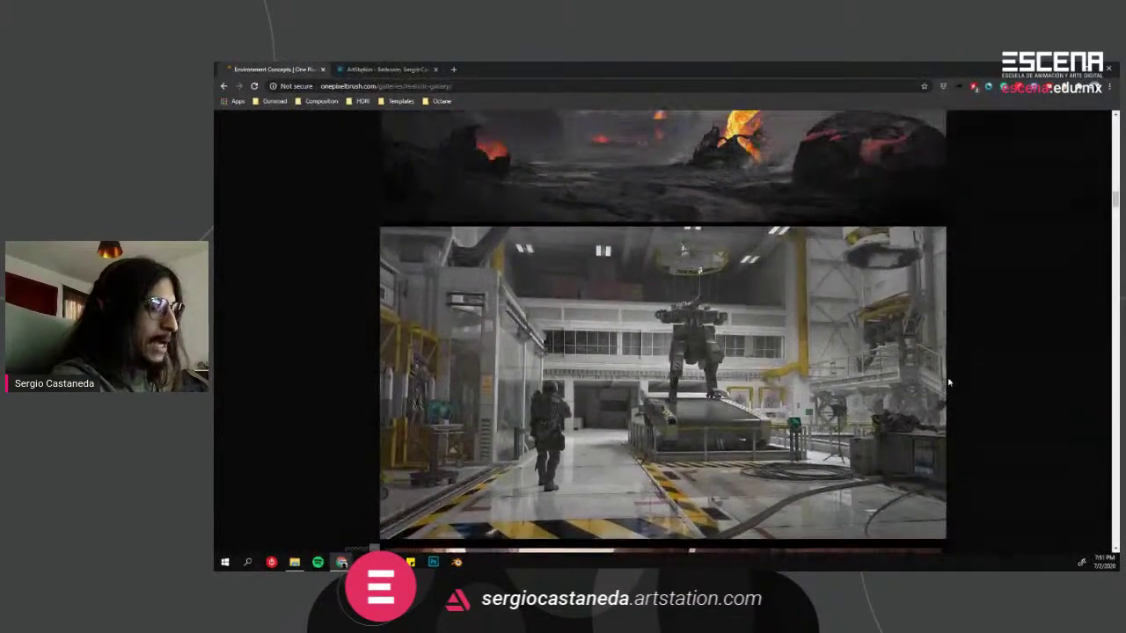
scroll(942, 392, down, 1)
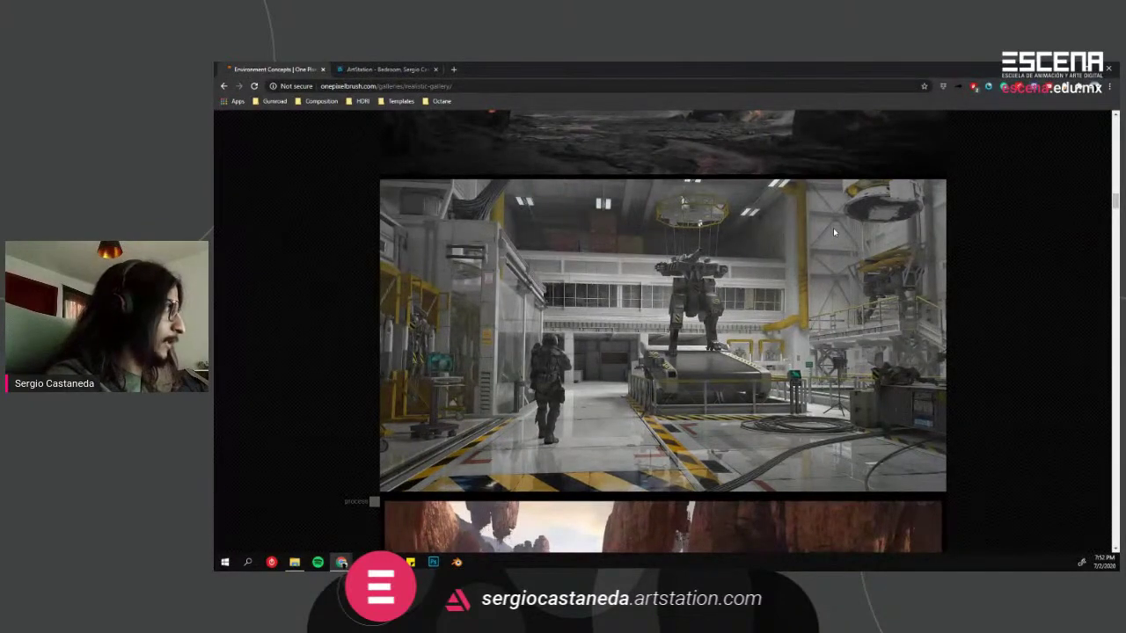
scroll(833, 228, down, 5)
scroll(947, 395, down, 3)
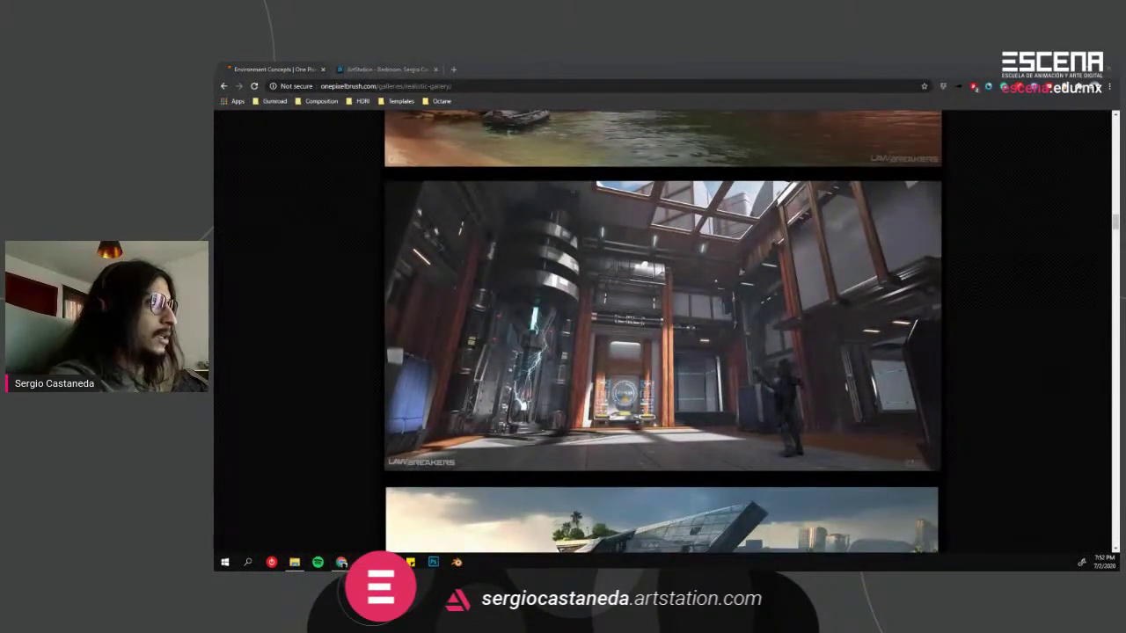
Step: Return to Blender and open the scene file 01-Hangar07.blend without saving the current scene
key(alt+Tab)
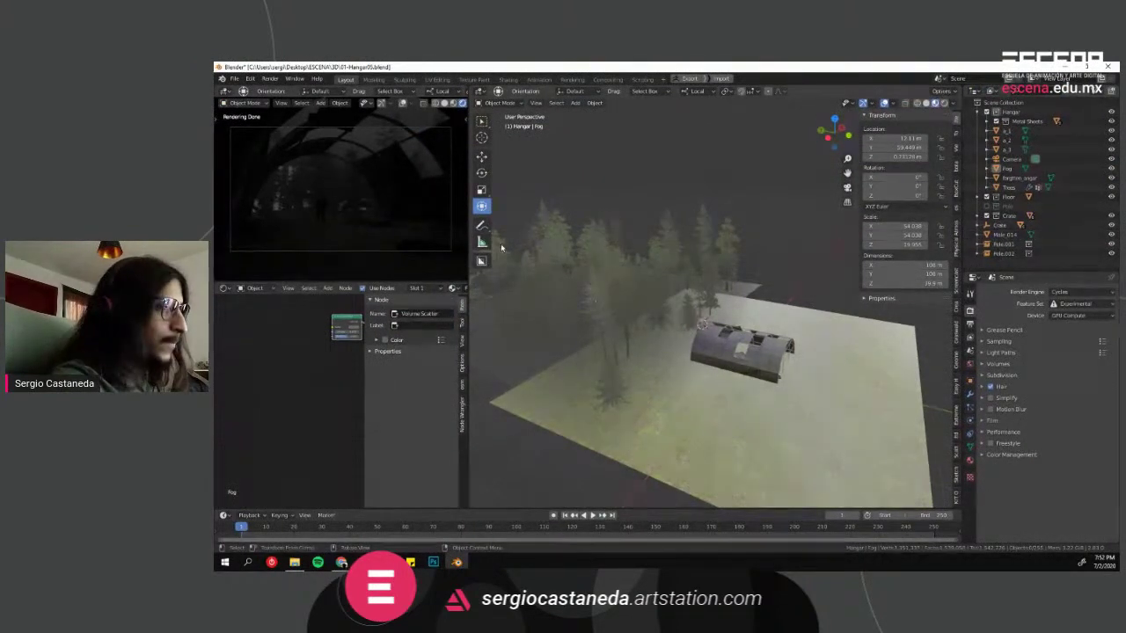
drag(1125, 246, 794, 244)
click(789, 243)
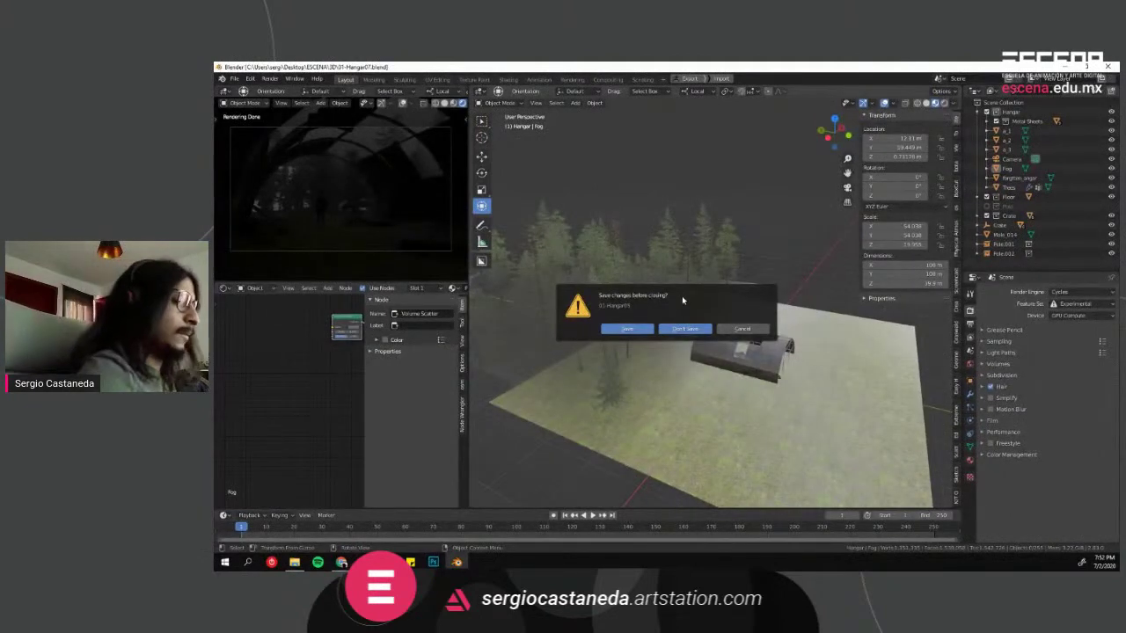
click(684, 328)
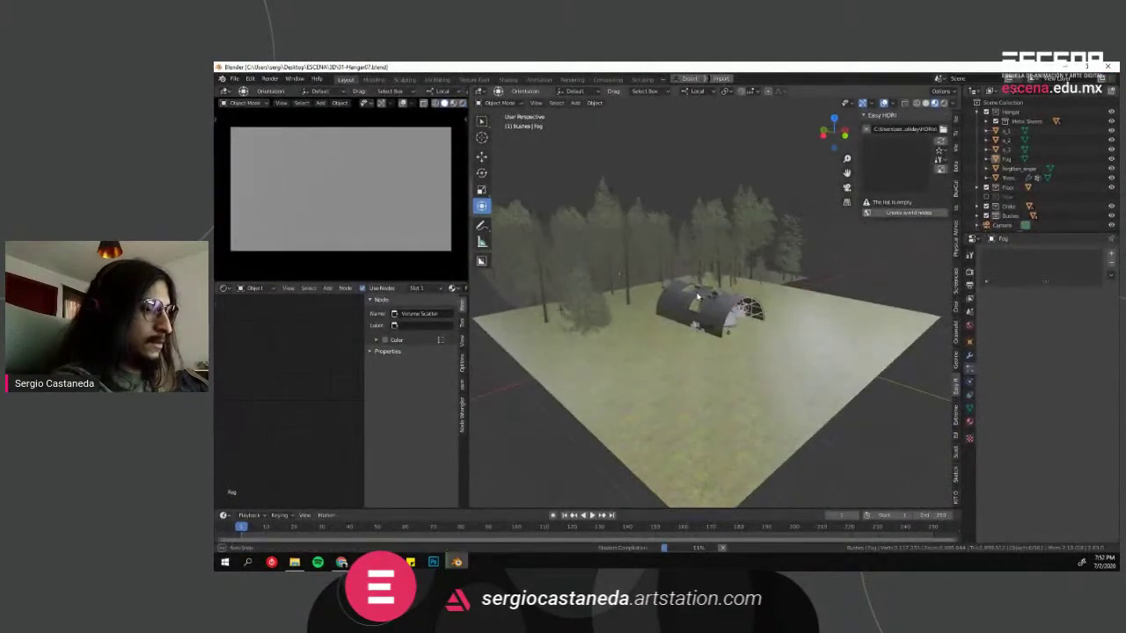
Step: Switch the camera view of the hangar to Rendered shading and enlarge that viewport well beyond the scene view
scroll(698, 298, up, 3)
scroll(704, 314, up, 3)
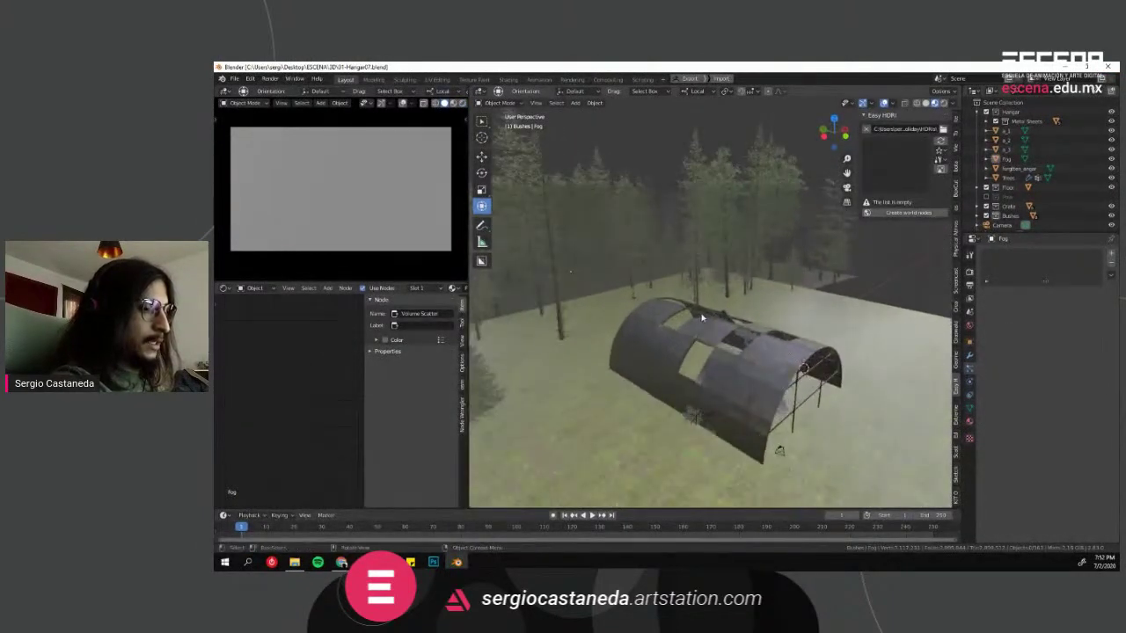
key(z)
click(355, 165)
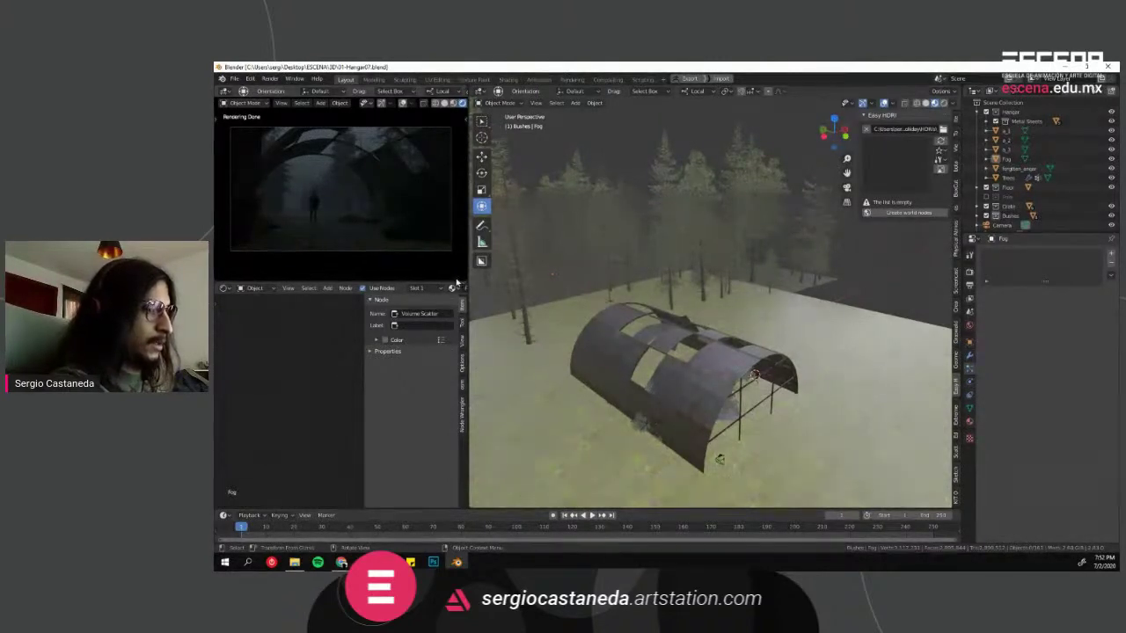
drag(467, 275, 647, 381)
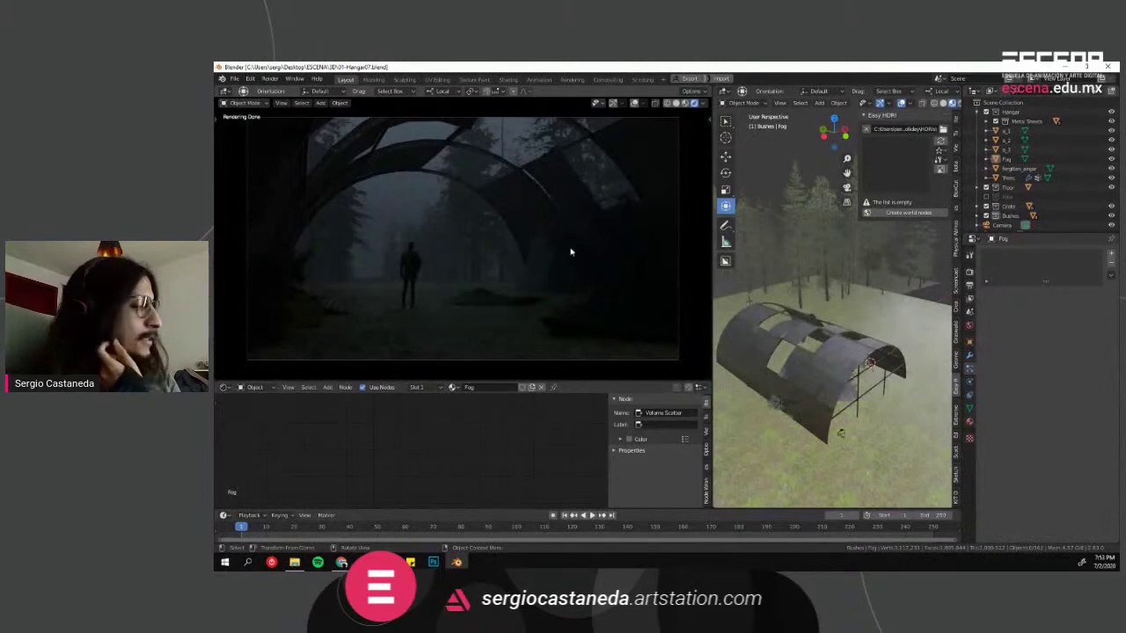
Step: Select the camera and raise the exposure in the render's Color Management settings to brighten the rendered view
click(1005, 227)
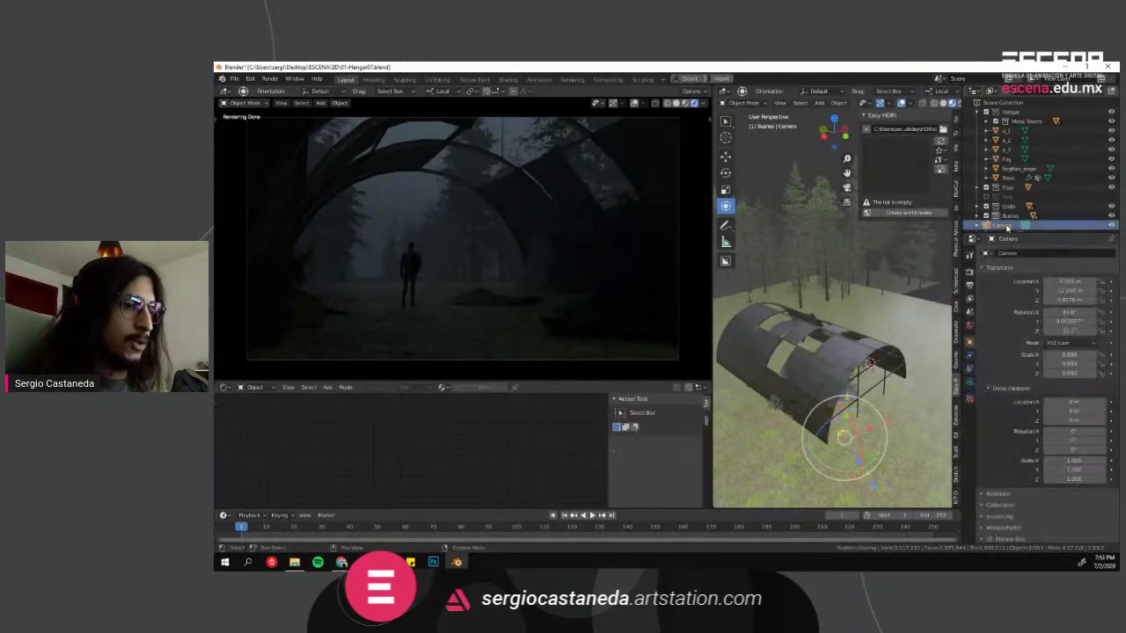
click(970, 273)
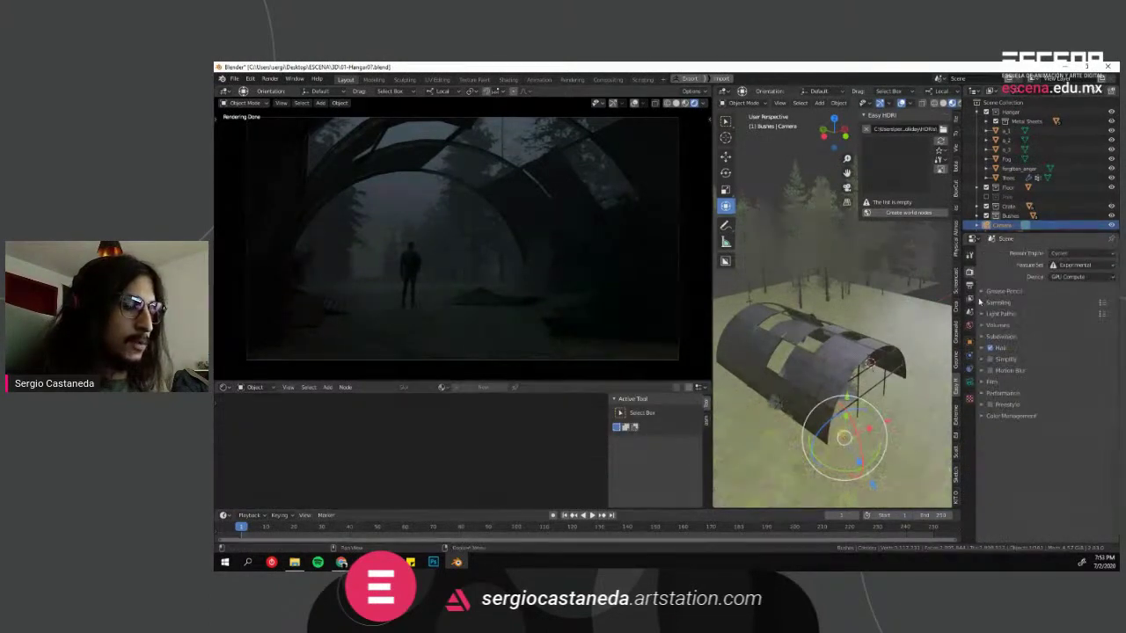
click(984, 416)
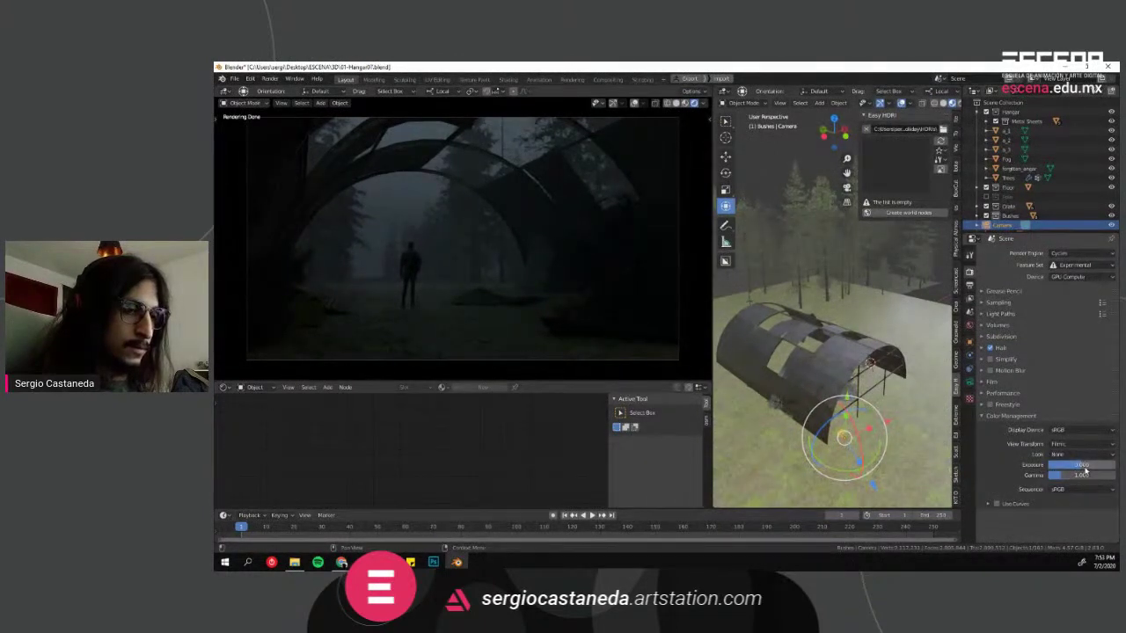
drag(1088, 469, 1092, 465)
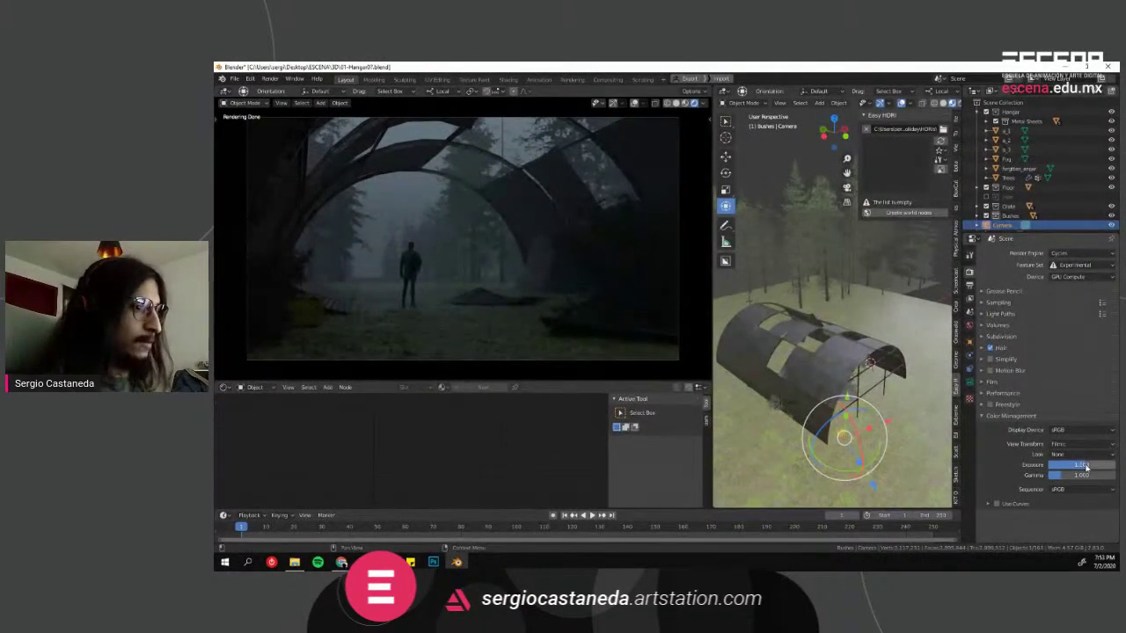
Step: Inspect the fog volume around the scene, then select and frame the hangar's rusted frame and view its open end
scroll(771, 275, down, 3)
click(771, 272)
middle_drag(772, 272, 815, 303)
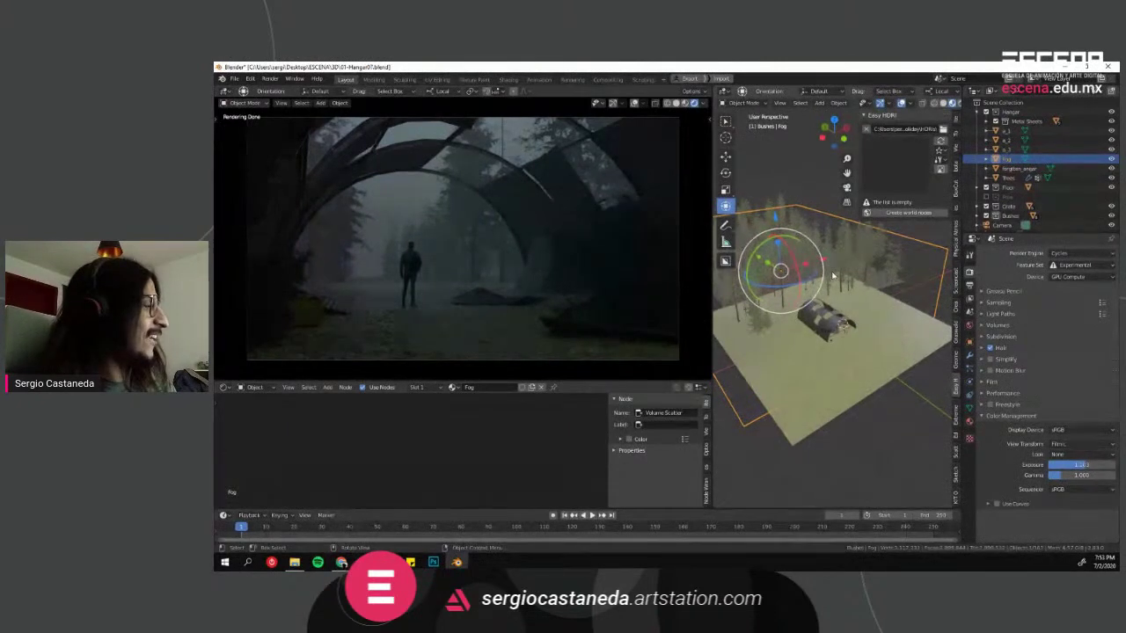
click(835, 333)
key(KP_Decimal)
middle_drag(836, 334, 880, 317)
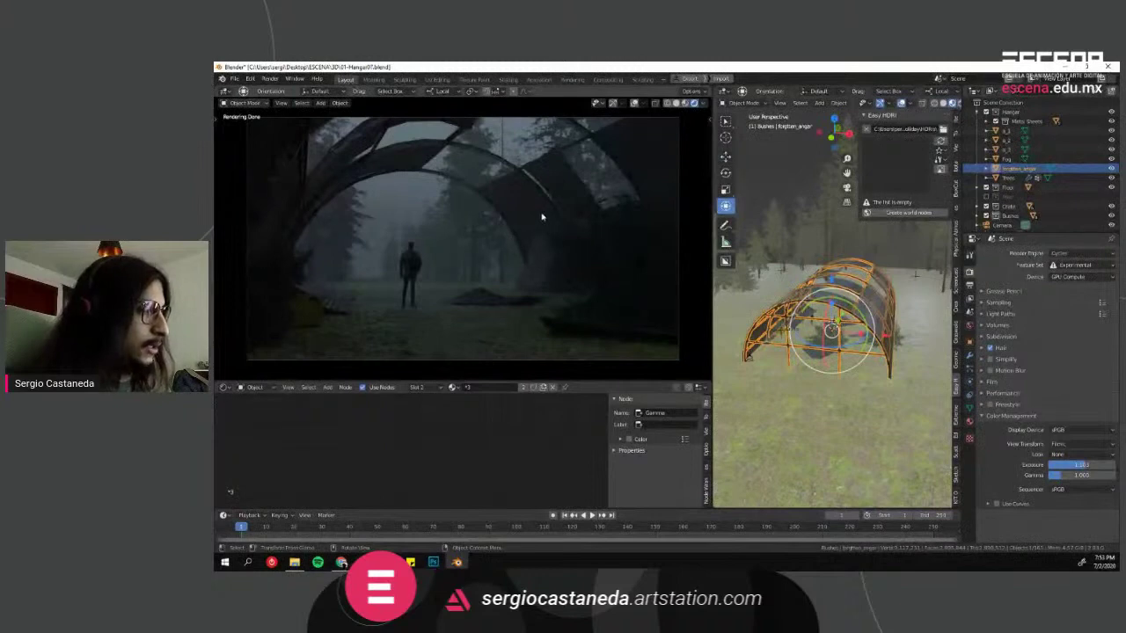
middle_drag(827, 318, 807, 352)
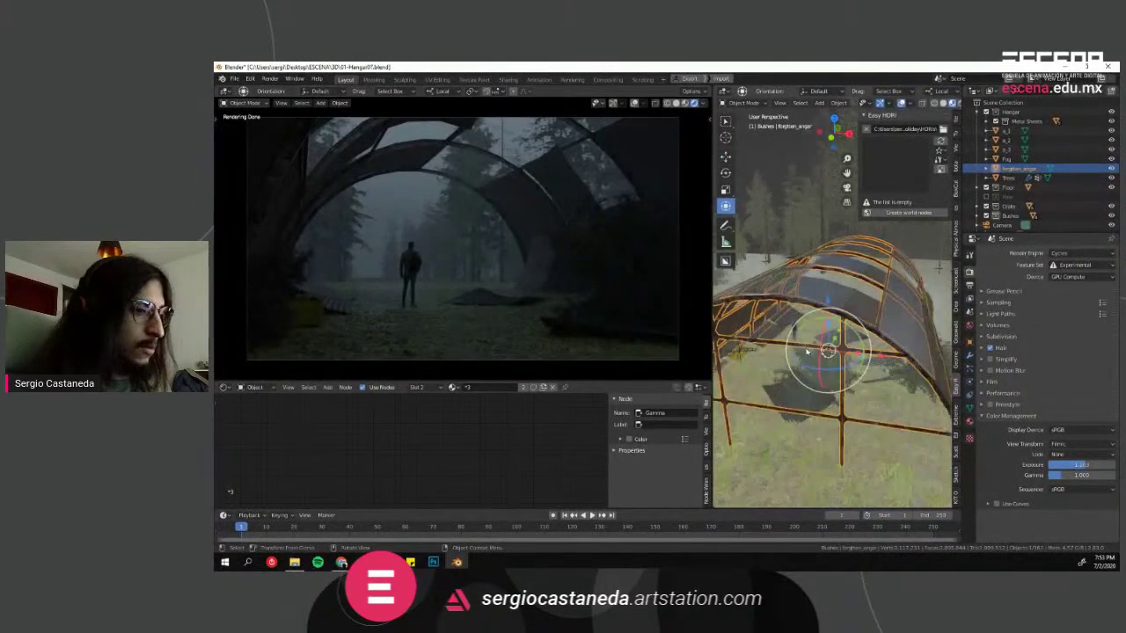
Step: Select the large bush inside the hangar, frame it and inspect it up close
click(808, 364)
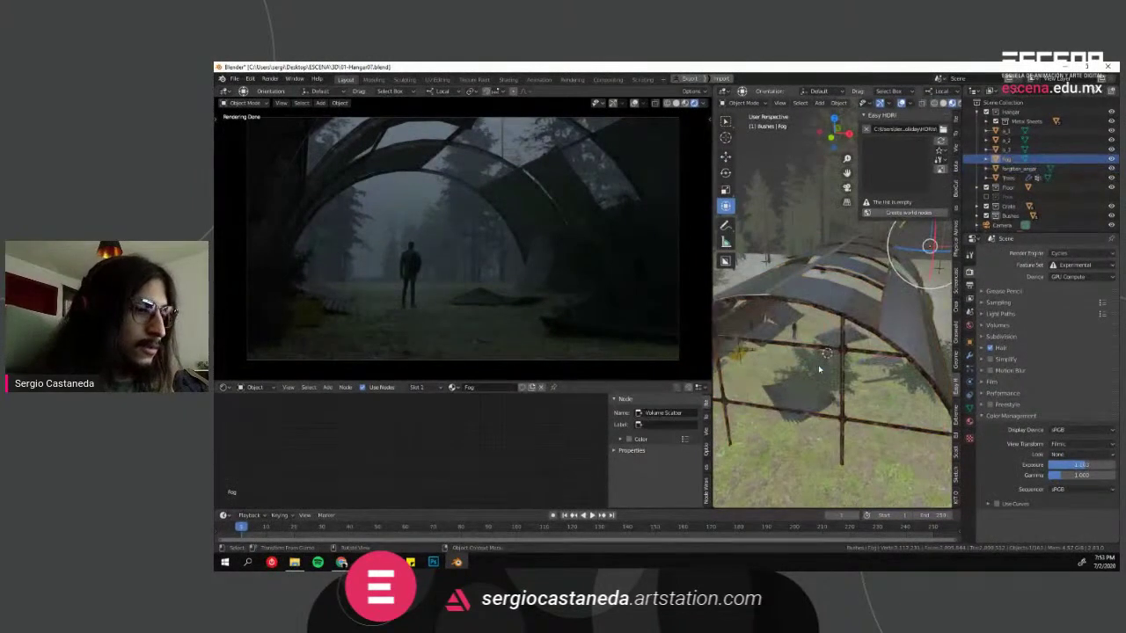
click(818, 365)
key(KP_Decimal)
middle_drag(822, 370, 797, 308)
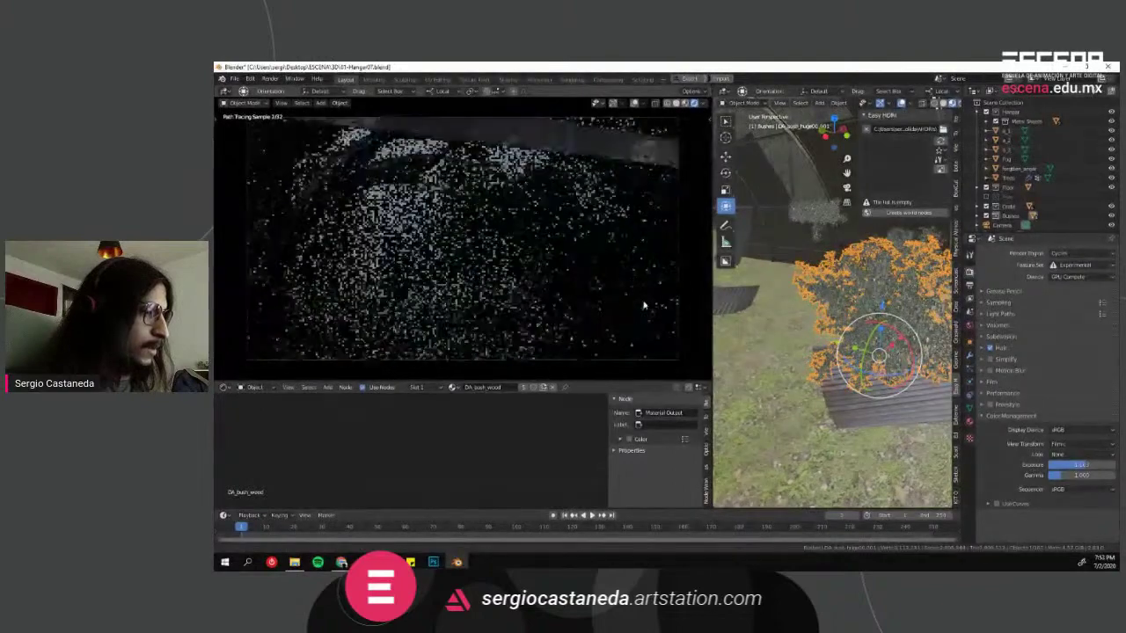
Step: Look around the bush in the rendered view, then restore the camera's framing of the hangar and select the camera
mouse_move(645, 296)
middle_down()
mouse_move(628, 302)
mouse_move(531, 252)
mouse_move(454, 258)
middle_up()
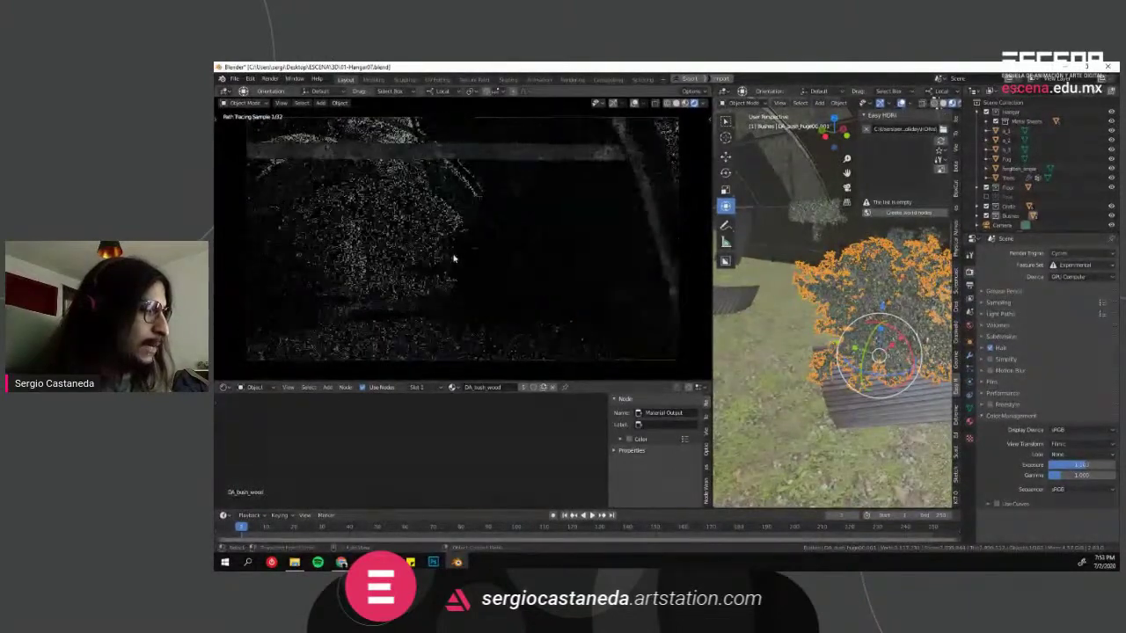
click(414, 284)
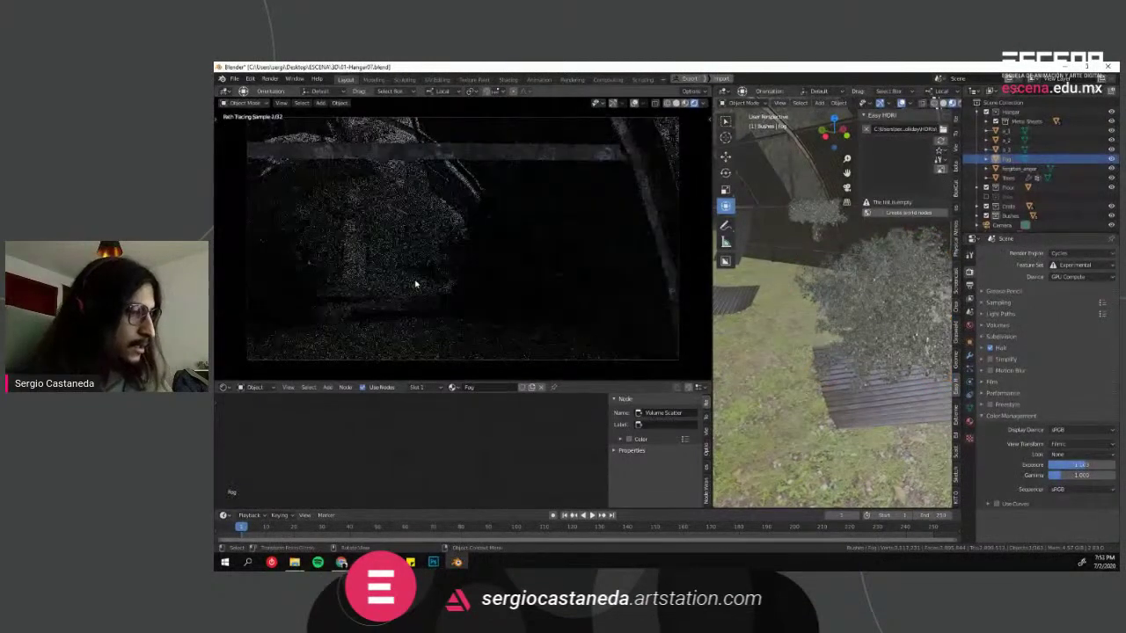
click(415, 284)
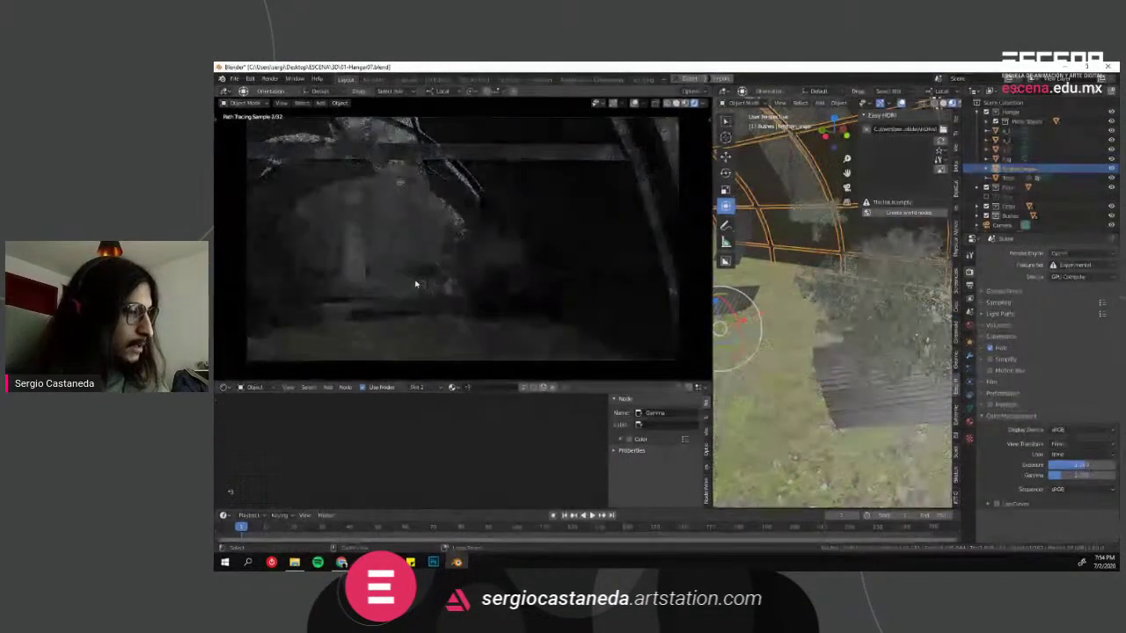
click(415, 283)
click(415, 283)
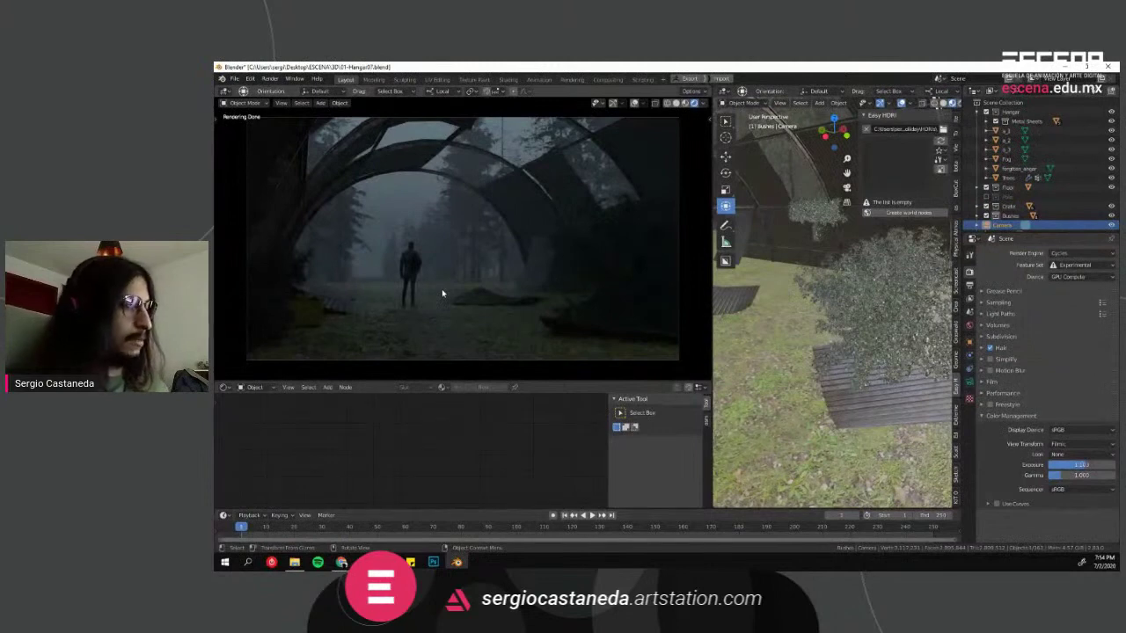
Step: Capture a screen snip of the finished camera render and switch to Photoshop
key(super+shift+s)
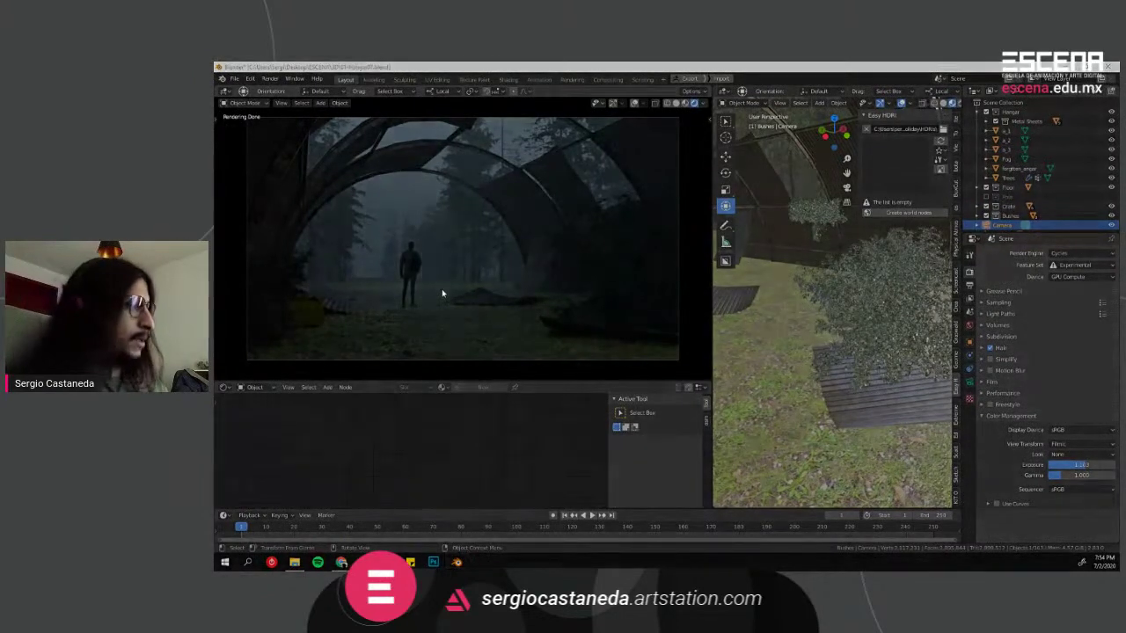
drag(251, 117, 678, 359)
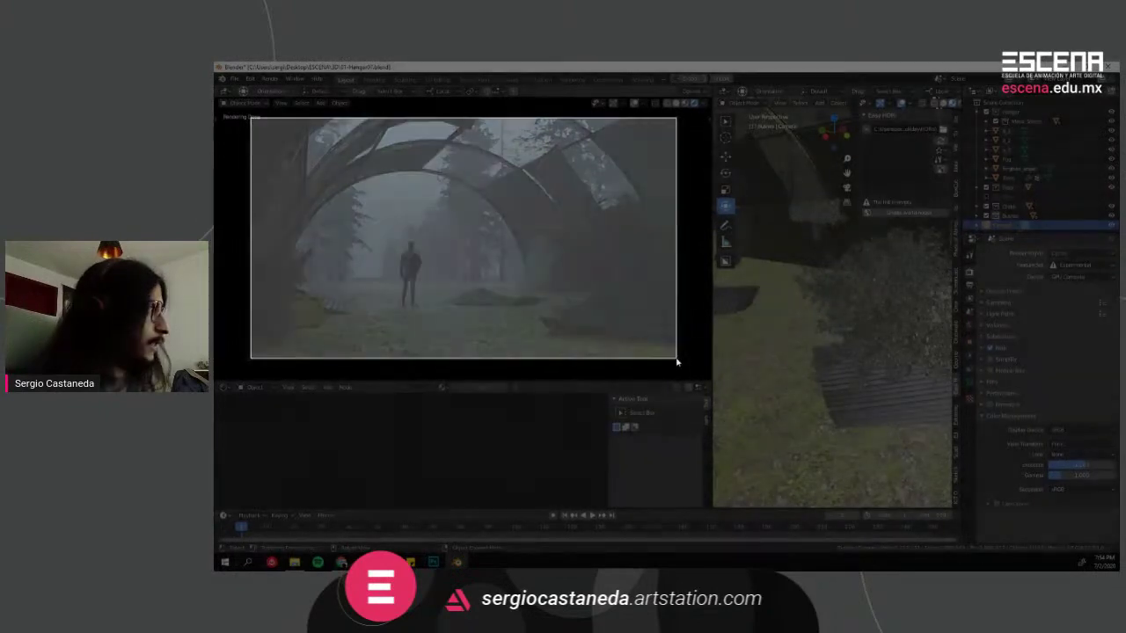
click(433, 562)
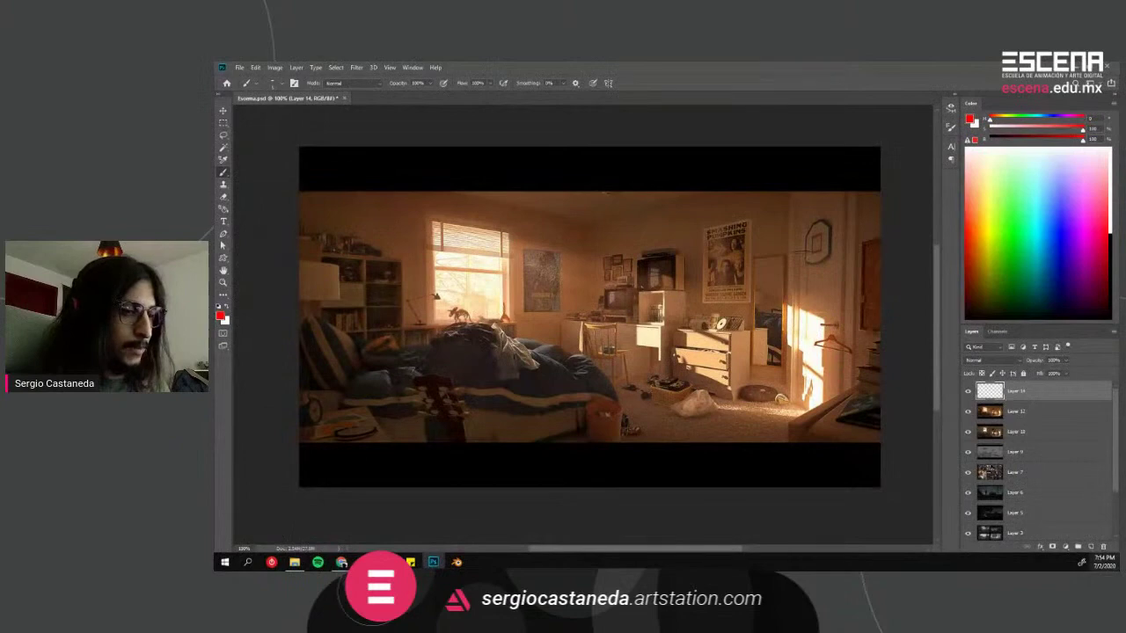
Step: Add a black-filled layer over the bedroom image and paste the captured hangar render above it
click(1090, 546)
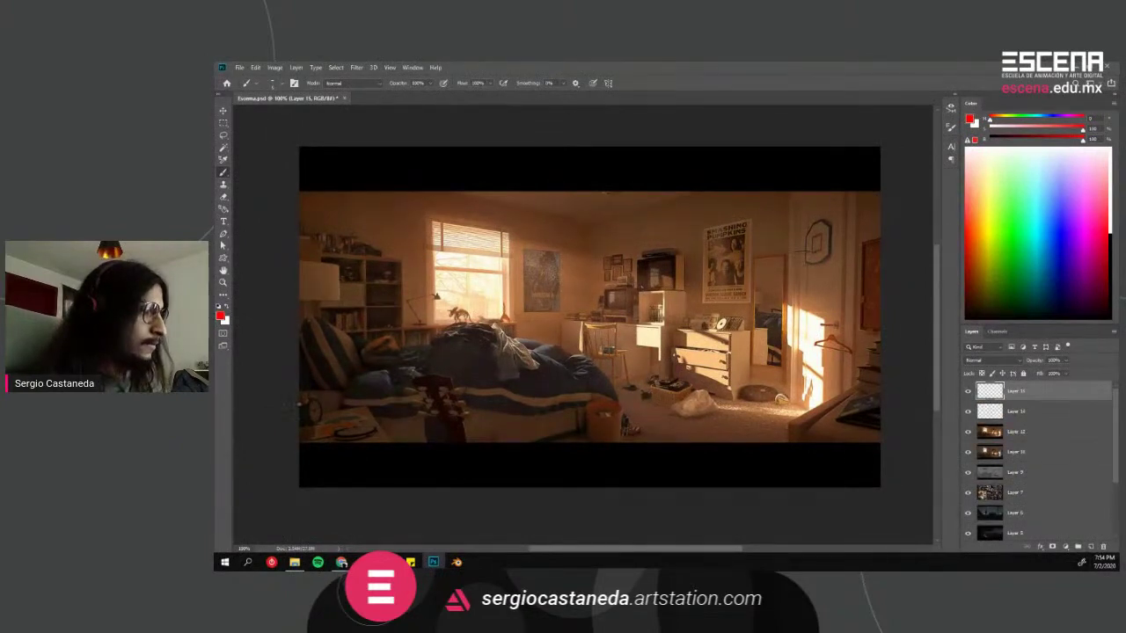
click(221, 307)
key(alt+BackSpace)
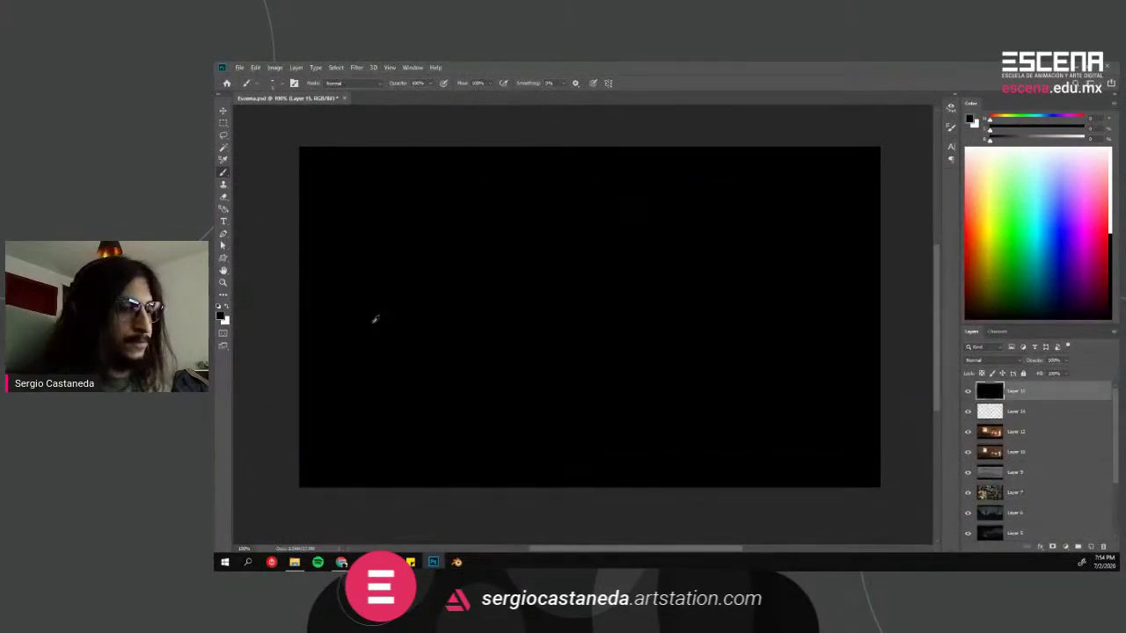
drag(1031, 412, 1032, 387)
key(ctrl+v)
key(z)
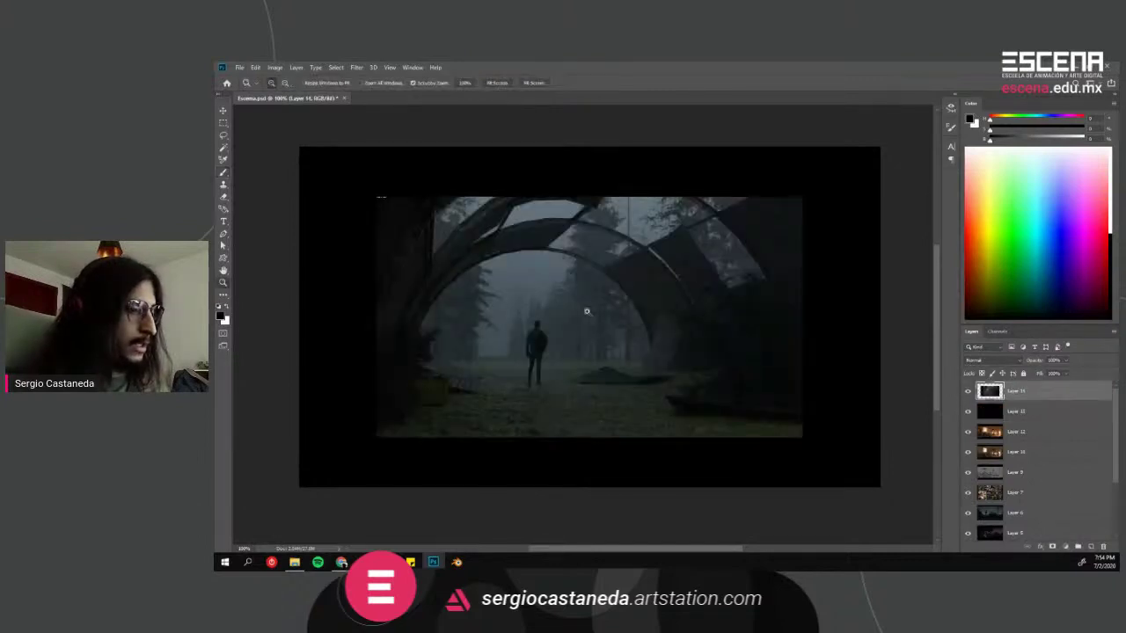
click(696, 350)
alt+click(653, 352)
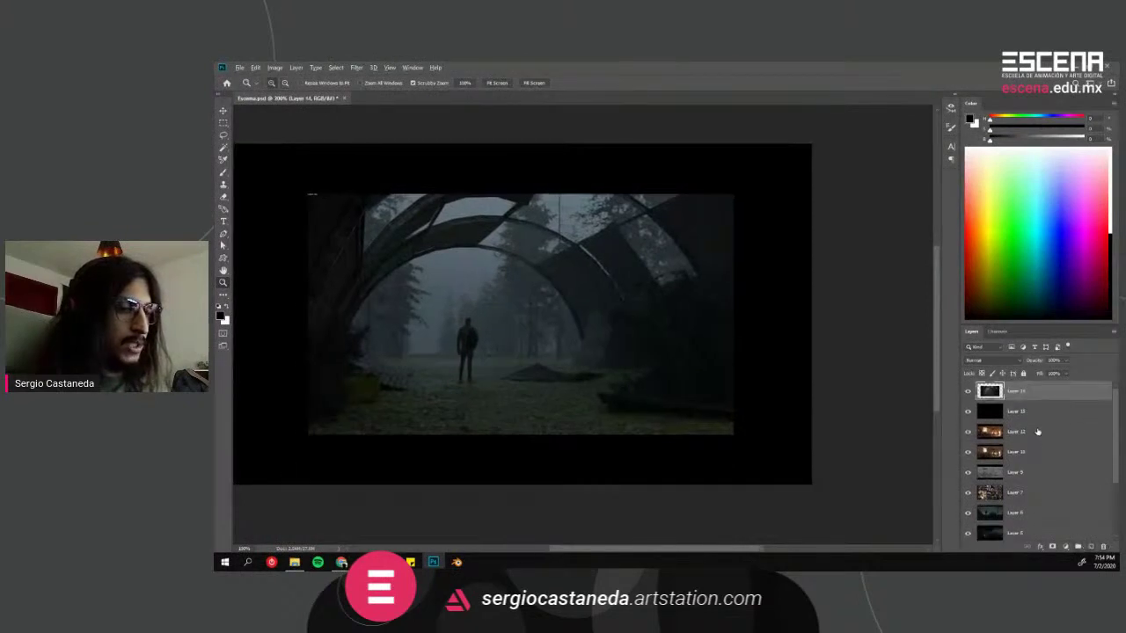
Step: Add an empty layer on top and enlarge the pasted hangar render to span the full canvas width
click(1091, 547)
drag(1009, 141, 1084, 129)
drag(452, 320, 551, 317)
click(1013, 415)
key(ctrl+t)
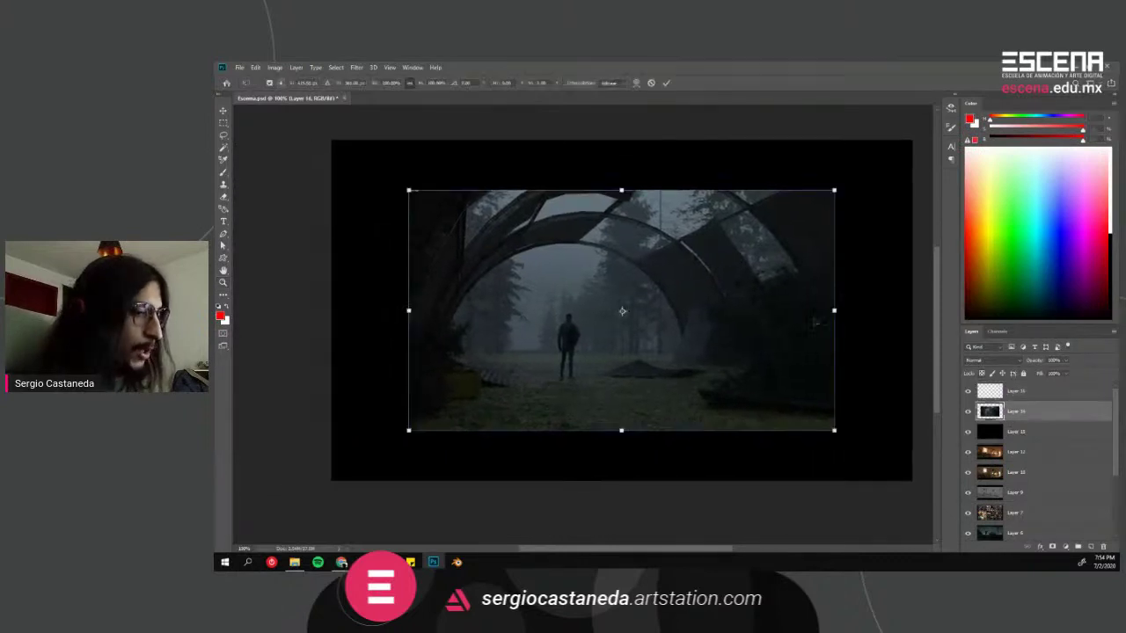
alt+drag(831, 186, 915, 159)
key(Return)
key(z)
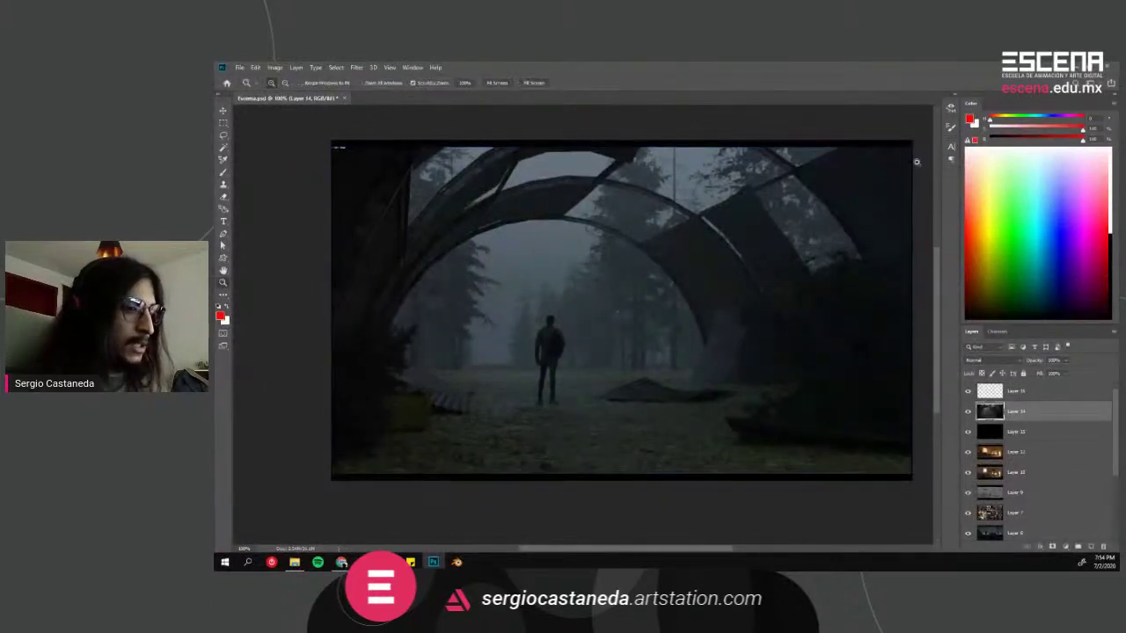
Step: Prepare a near-black gradient that fades to transparent and set the empty top layer's blend mode to Multiply
click(995, 397)
key(g)
key(d)
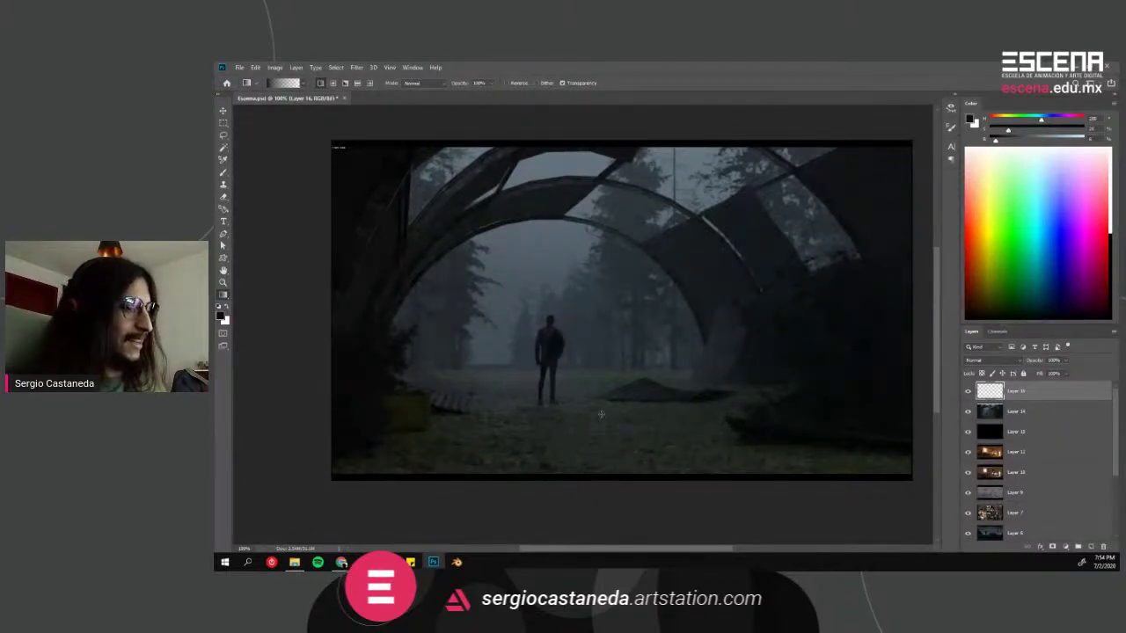
click(976, 359)
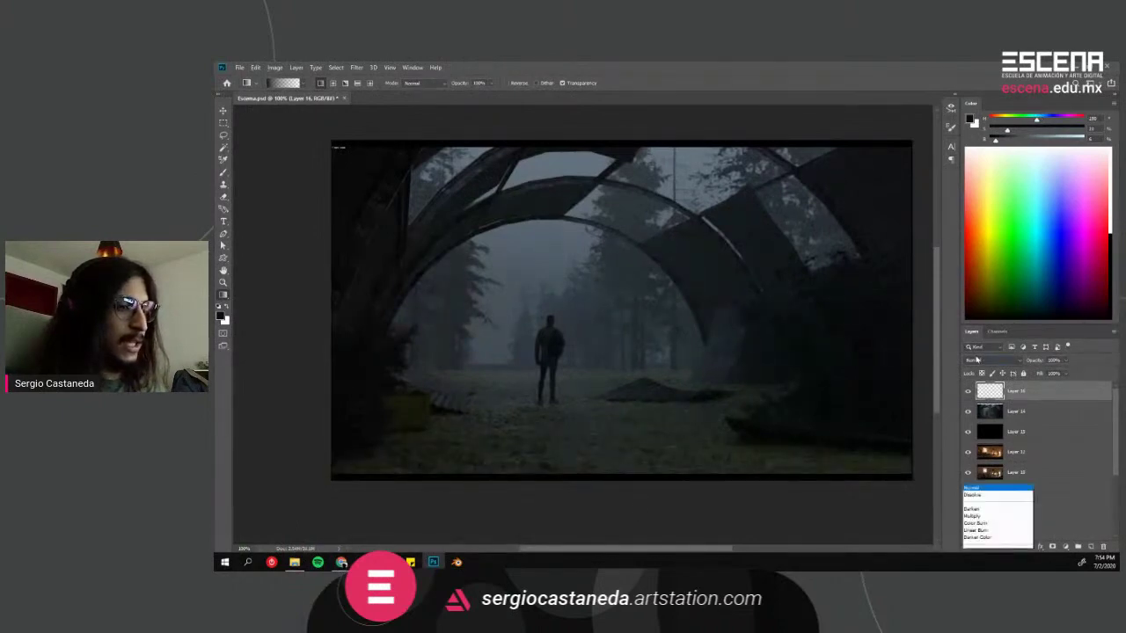
click(976, 360)
click(976, 360)
click(975, 346)
Step: Darken the ground with gradients rising from the image's lower edge and reduce the Multiply layer's opacity
drag(747, 373, 748, 519)
mouse_move(711, 382)
mouse_down()
mouse_move(794, 513)
mouse_move(695, 392)
mouse_up()
key(ctrl+z)
drag(699, 518, 699, 395)
key(ctrl+z)
key(ctrl+z)
drag(673, 519, 665, 414)
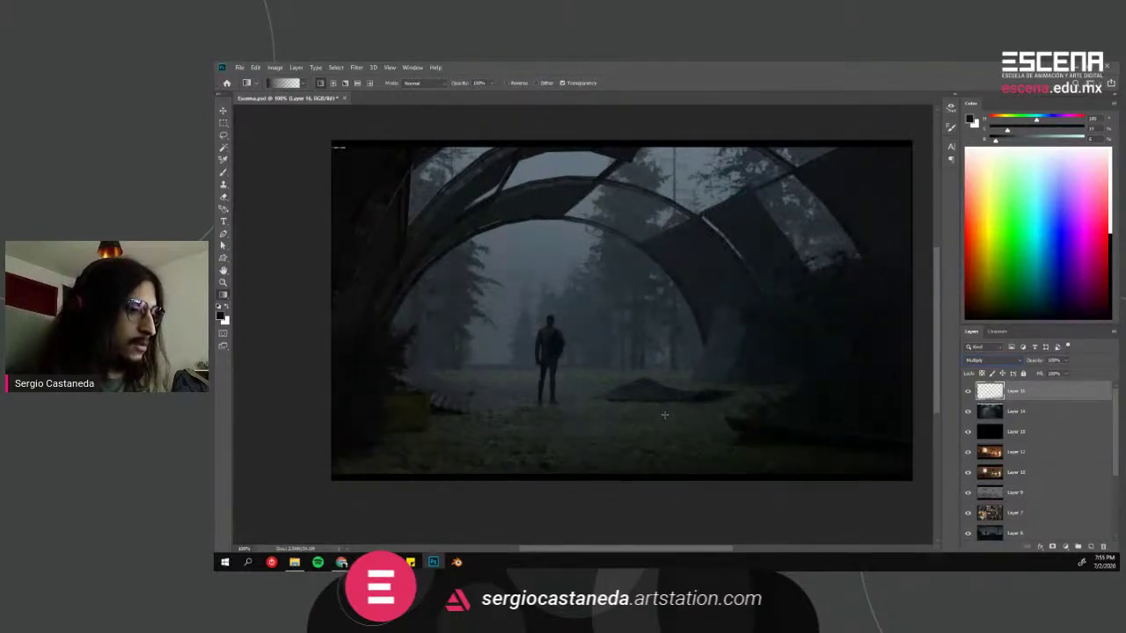
drag(633, 516, 649, 443)
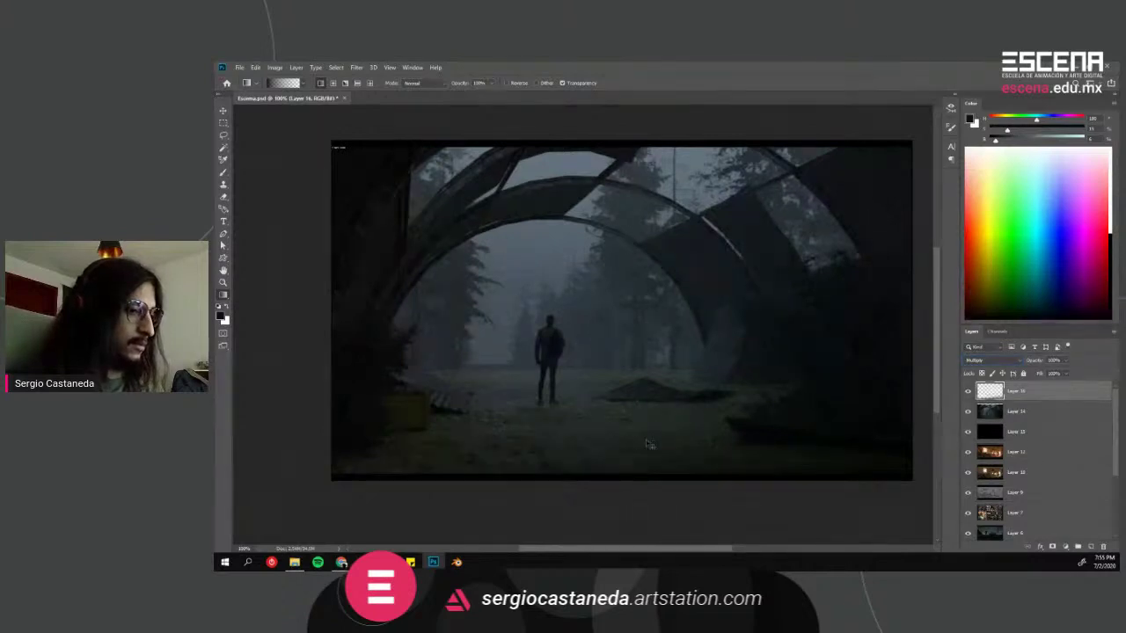
drag(1059, 360, 1043, 374)
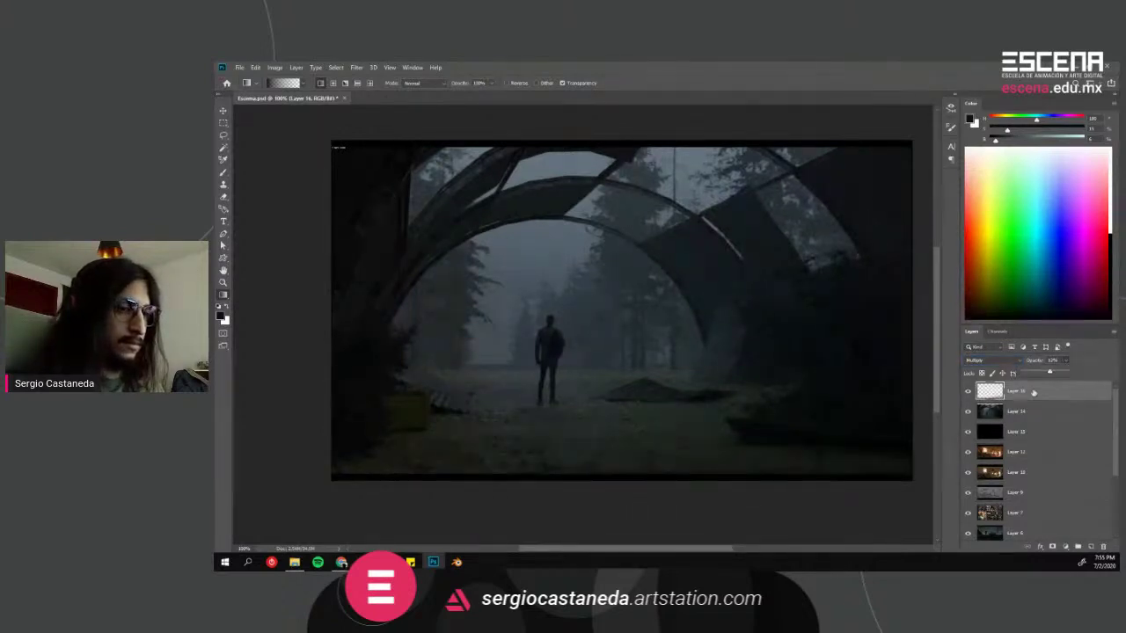
Step: Add another empty layer on top and darken the foreground further with more gradients on the Multiply layer
click(1091, 547)
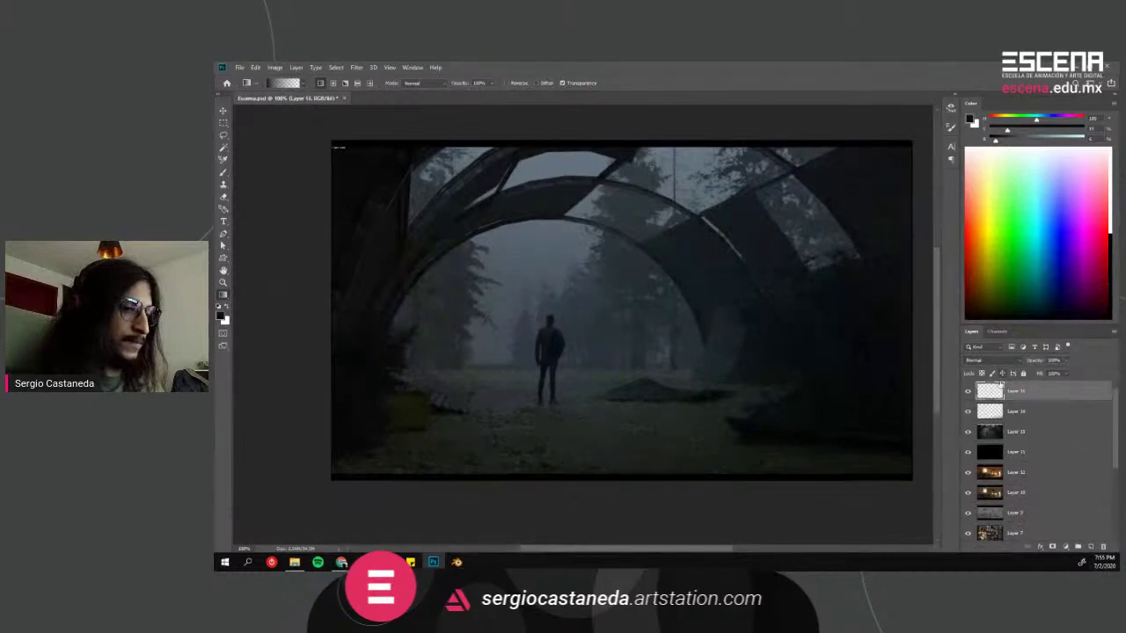
drag(479, 527, 502, 445)
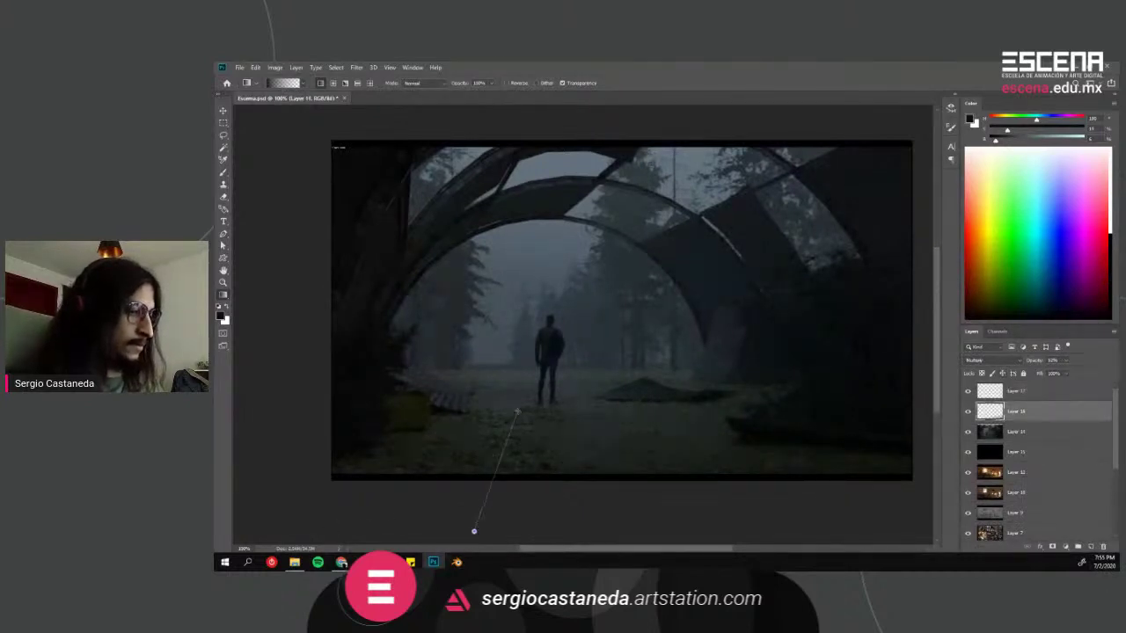
drag(571, 519, 573, 388)
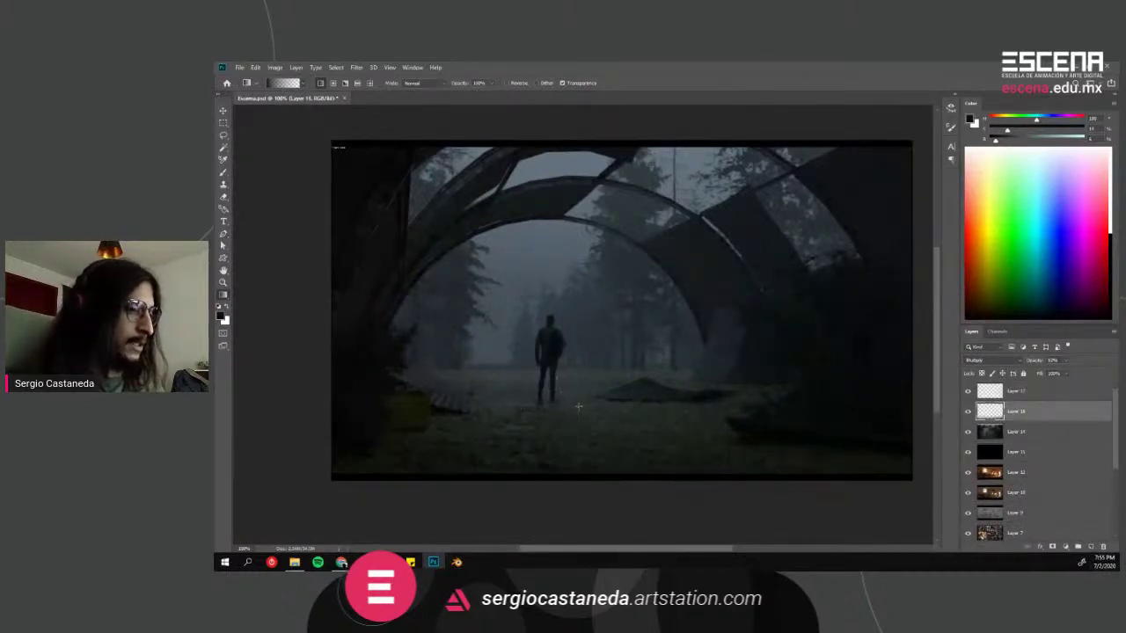
Step: Make the empty top layer active for painting with a pure red Hexagon brush
click(1016, 395)
key(b)
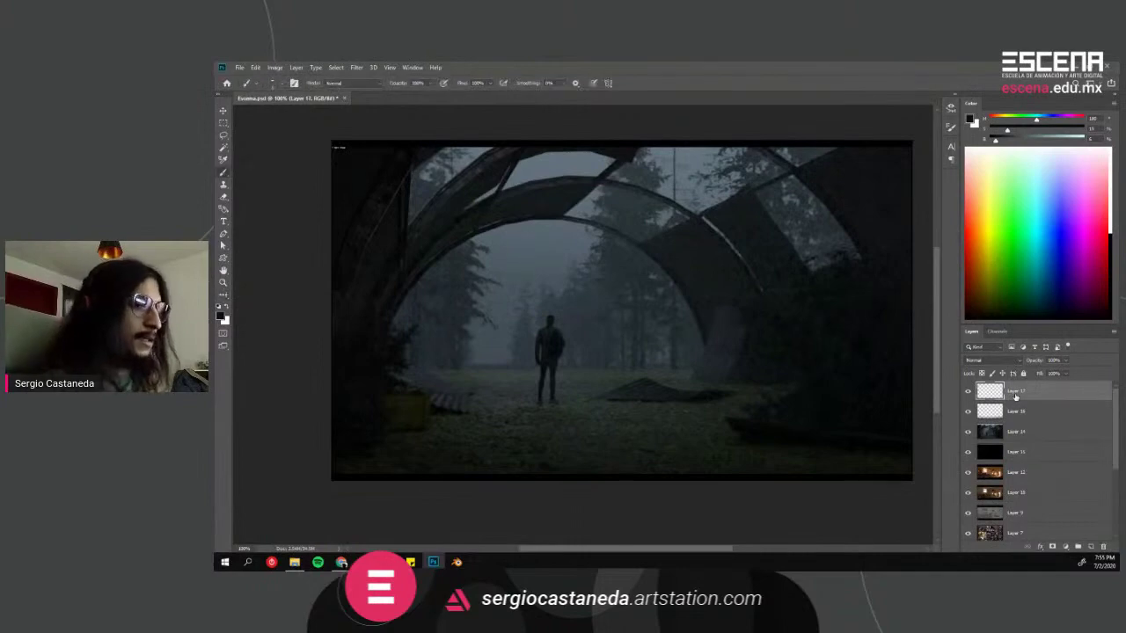
key(x)
click(1081, 117)
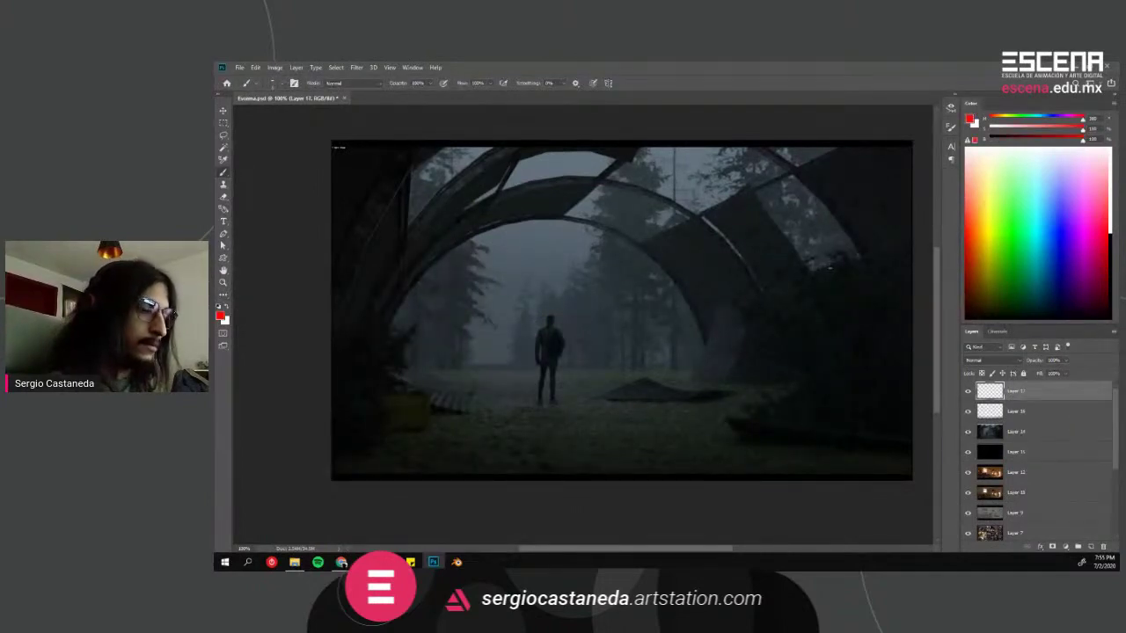
right_click(611, 401)
scroll(702, 394, up, 3)
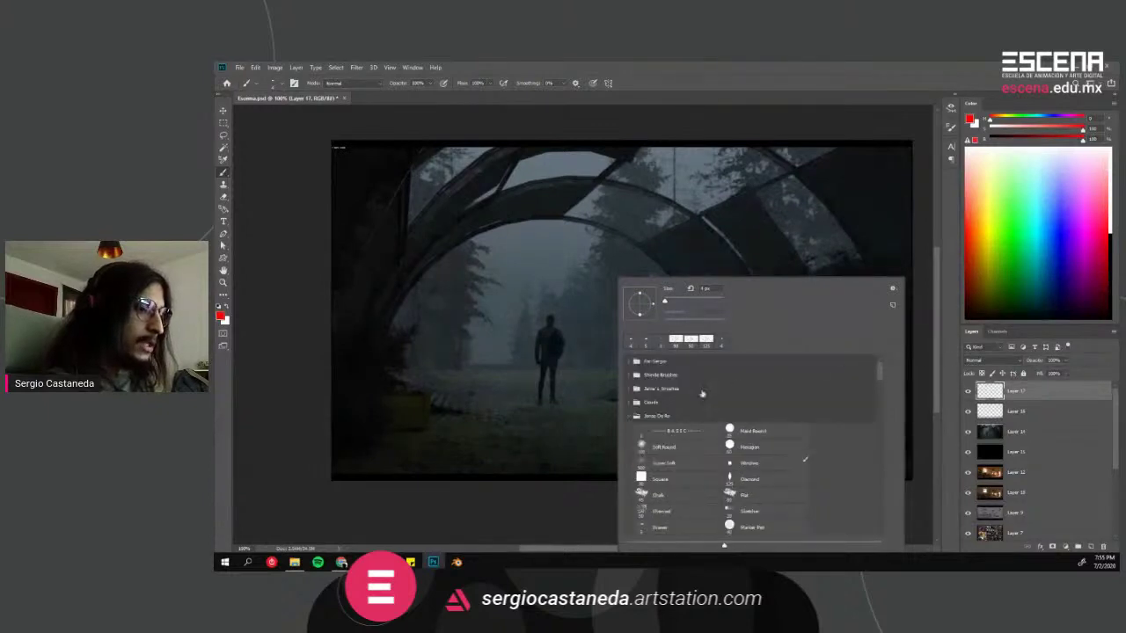
click(749, 447)
drag(531, 431, 578, 436)
key(ctrl+z)
mouse_move(359, 419)
mouse_down()
mouse_move(495, 447)
mouse_move(490, 425)
mouse_move(498, 467)
mouse_move(447, 472)
mouse_up()
key(ctrl+z)
key(ctrl+shift+z)
key(ctrl+z)
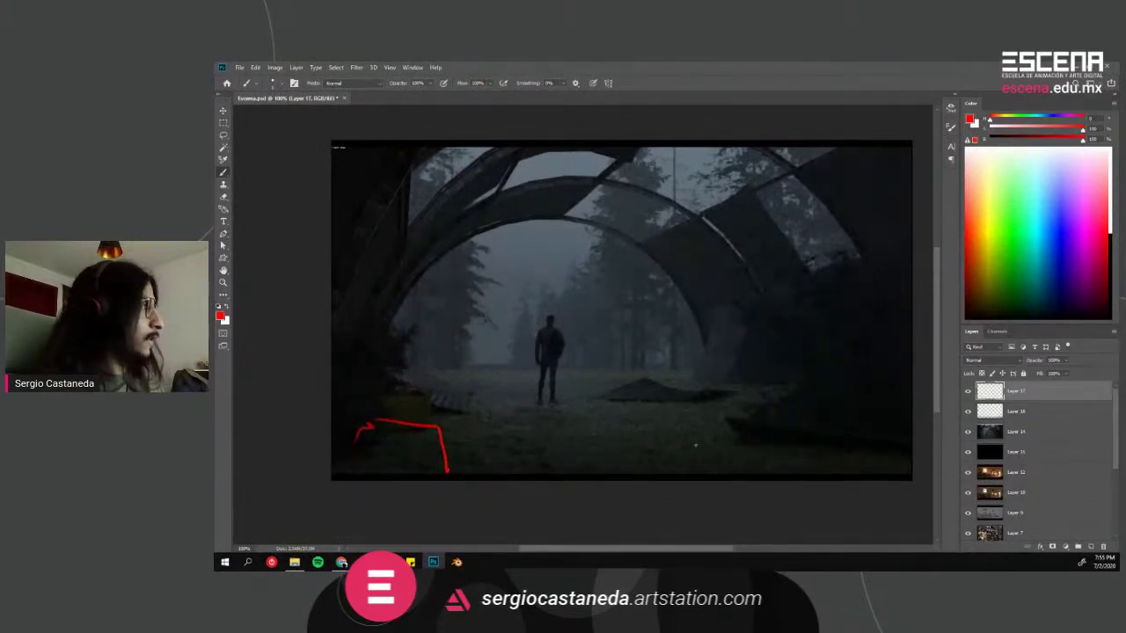
key(ctrl+z)
key(ctrl+z)
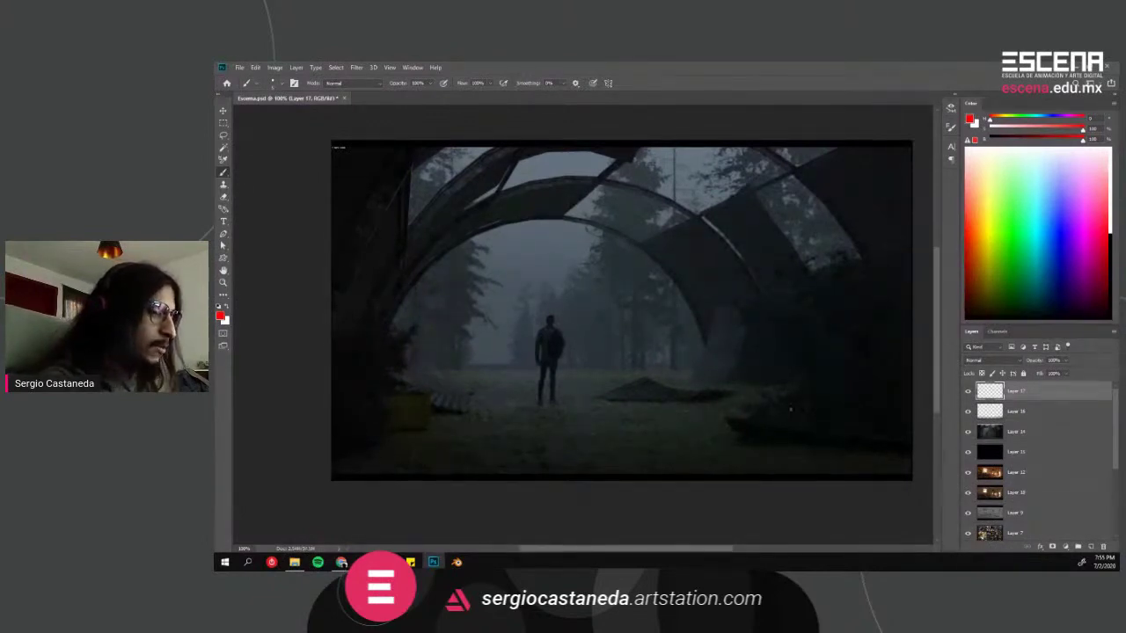
key(ctrl+z)
Step: Sketch a red boxy vehicle in front of the dark bushes on the hangar's right side
mouse_move(718, 403)
mouse_down()
mouse_move(721, 367)
mouse_move(795, 375)
mouse_move(761, 352)
mouse_move(790, 354)
mouse_move(817, 368)
mouse_move(783, 370)
mouse_move(835, 397)
mouse_up()
mouse_move(735, 359)
mouse_down()
mouse_move(825, 349)
mouse_move(830, 367)
mouse_up()
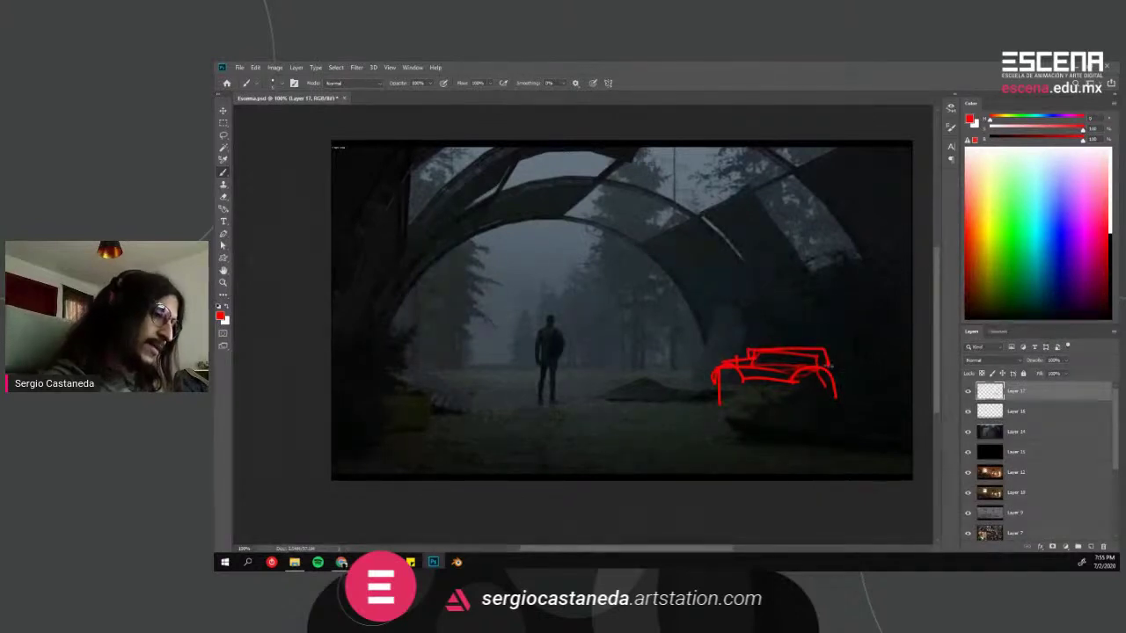
drag(735, 402, 833, 407)
mouse_move(832, 353)
mouse_down()
mouse_move(842, 394)
mouse_move(862, 389)
mouse_move(841, 346)
mouse_move(888, 341)
mouse_move(774, 362)
mouse_up()
key(e)
key(b)
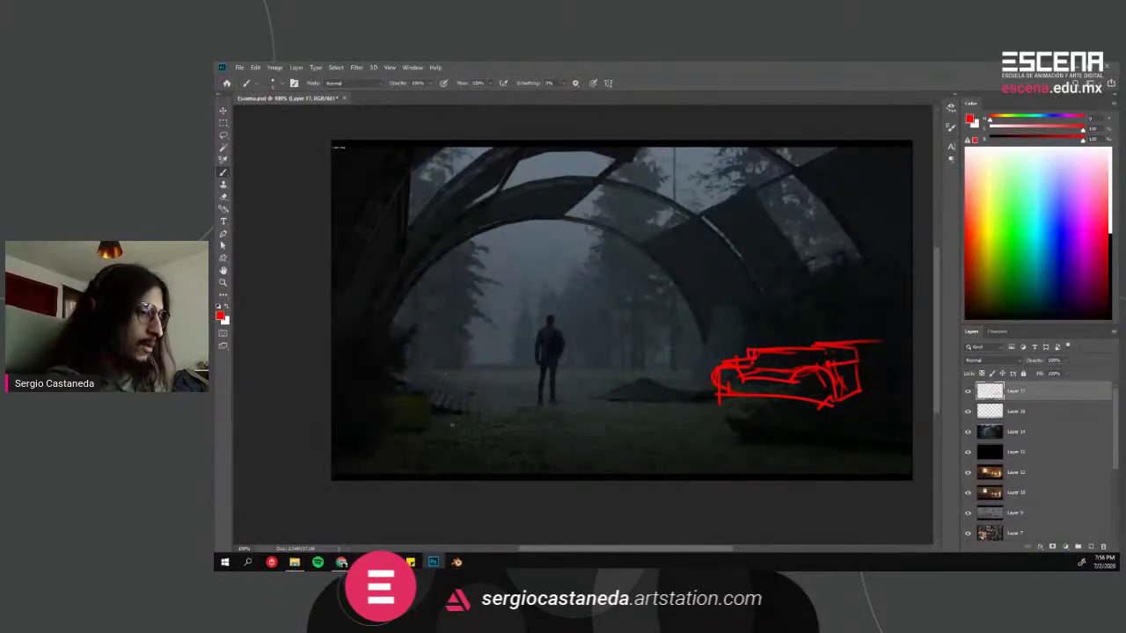
Step: Sketch a red grid-like fence in perspective in the left foreground, with an arrow along its top edge pointing to the figure
drag(513, 431, 509, 380)
key(ctrl+z)
mouse_move(493, 447)
mouse_down()
mouse_move(492, 398)
mouse_move(331, 343)
mouse_move(357, 437)
mouse_up()
mouse_move(376, 361)
mouse_down()
mouse_move(385, 442)
mouse_move(406, 462)
mouse_up()
drag(428, 378, 431, 450)
drag(469, 391, 470, 417)
drag(409, 420, 498, 440)
drag(356, 407, 409, 418)
drag(342, 388, 490, 416)
drag(332, 372, 484, 406)
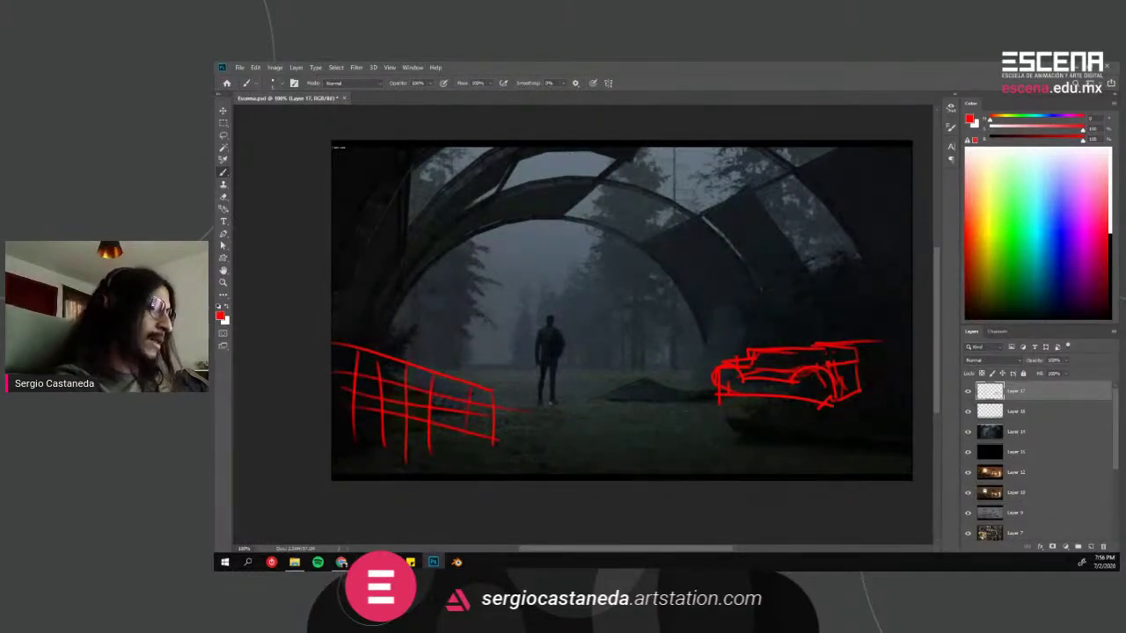
drag(347, 346, 526, 391)
drag(526, 390, 511, 398)
Step: Draw red guide lines across the hangar's arches and a long curved arrow leading down toward the standing figure
drag(836, 153, 637, 246)
drag(628, 151, 552, 234)
drag(517, 148, 479, 237)
drag(767, 152, 720, 190)
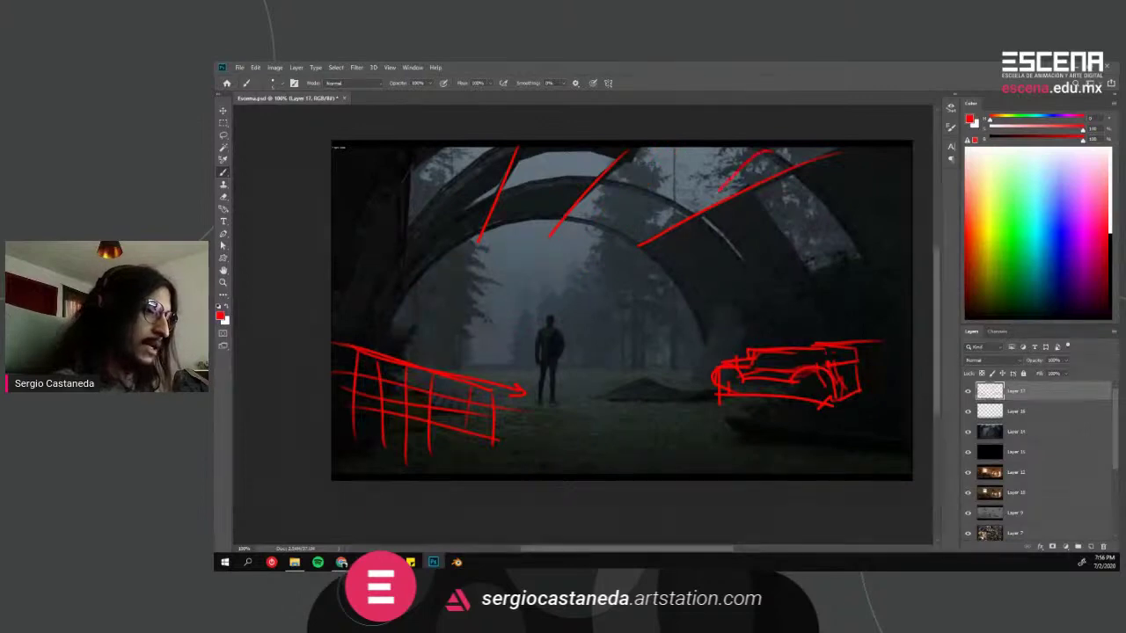
key(ctrl+z)
drag(798, 146, 765, 168)
mouse_move(704, 211)
mouse_down()
mouse_move(634, 234)
mouse_move(550, 301)
mouse_up()
key(ctrl+z)
mouse_move(818, 148)
mouse_down()
mouse_move(734, 179)
mouse_move(573, 276)
mouse_move(515, 338)
mouse_up()
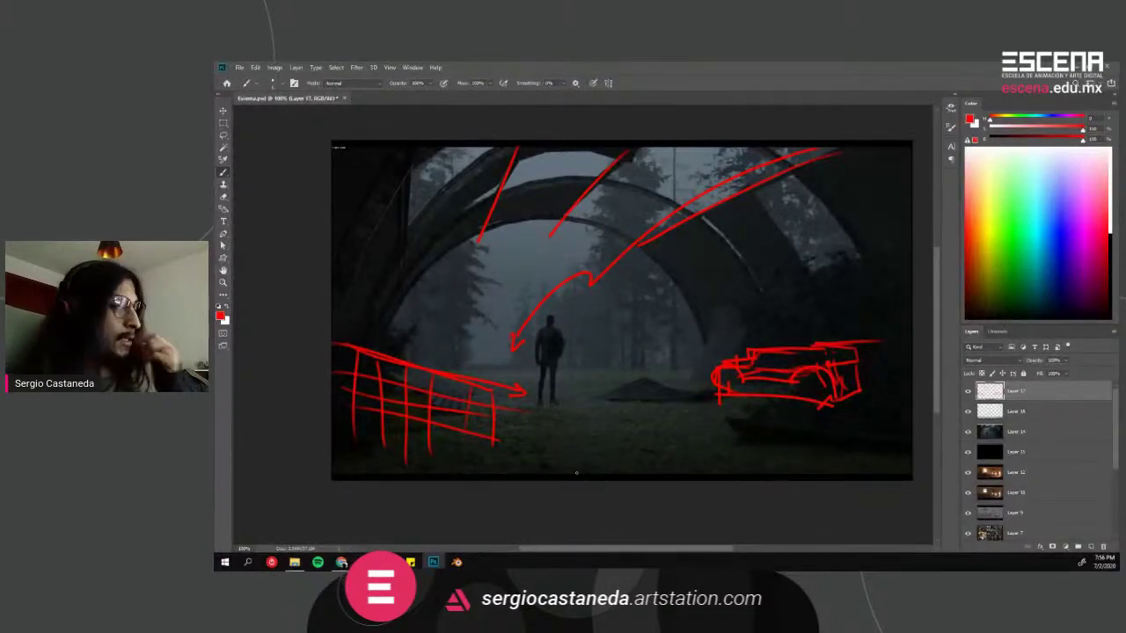
Step: Undo all the red sketch strokes over the hangar image
key(ctrl+z)
key(ctrl+z)
key(ctrl+z)
key(ctrl+z)
key(ctrl+z)
key(ctrl+z)
key(ctrl+z)
key(ctrl+z)
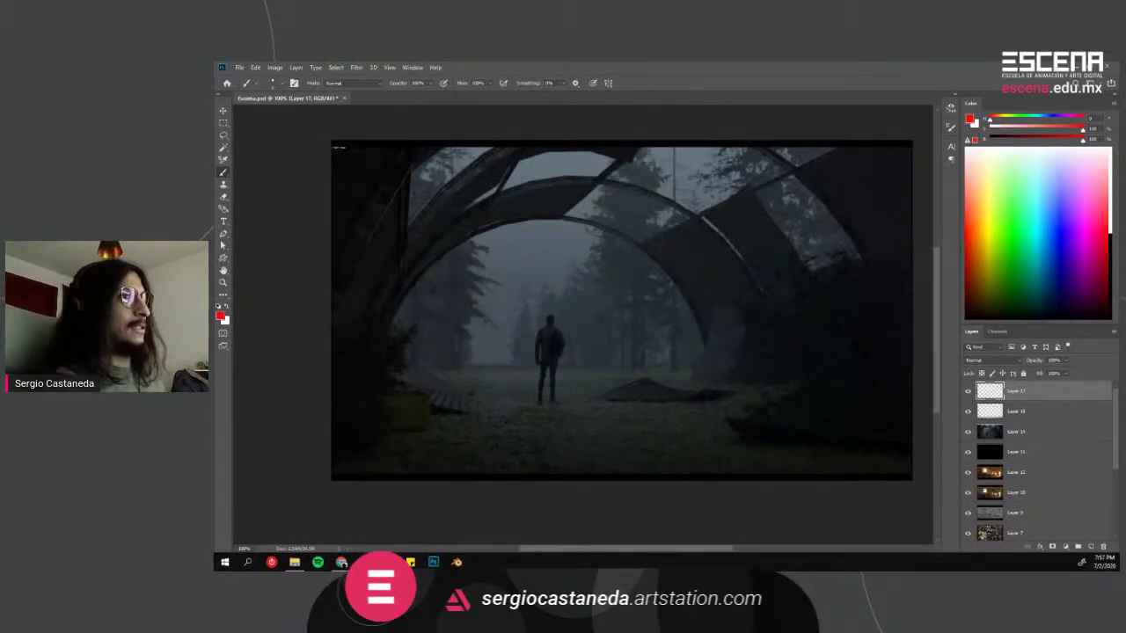
Step: Switch to the browser, return to the ArtStation portfolio grid and open "The Last of Us: Part 2 - Arcade Store"
key(alt+Tab)
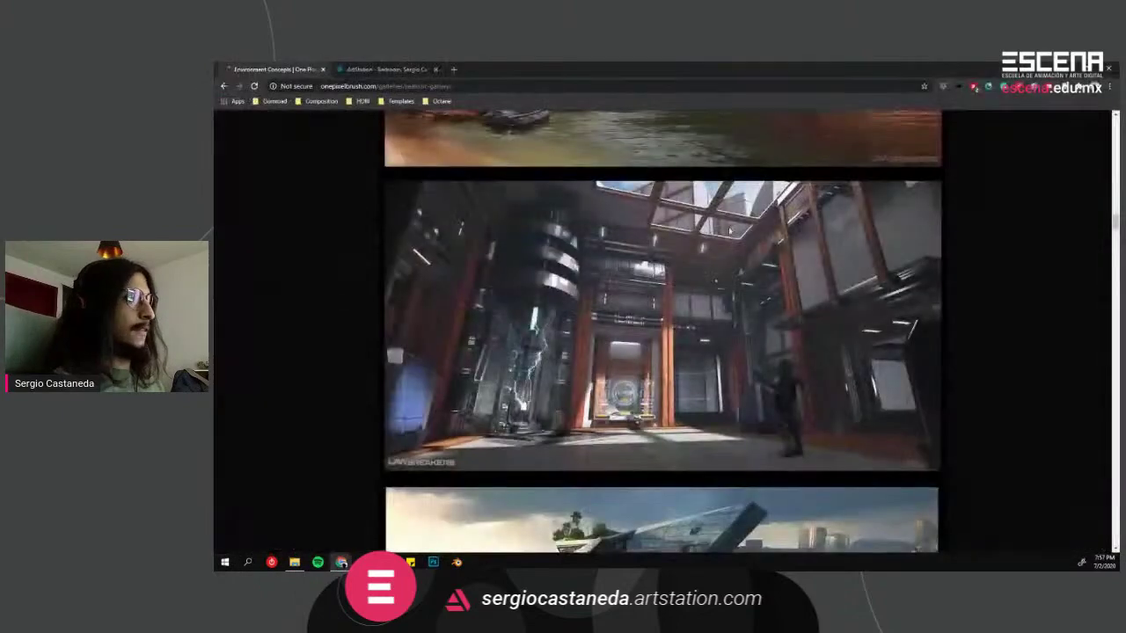
click(387, 68)
key(alt+Left)
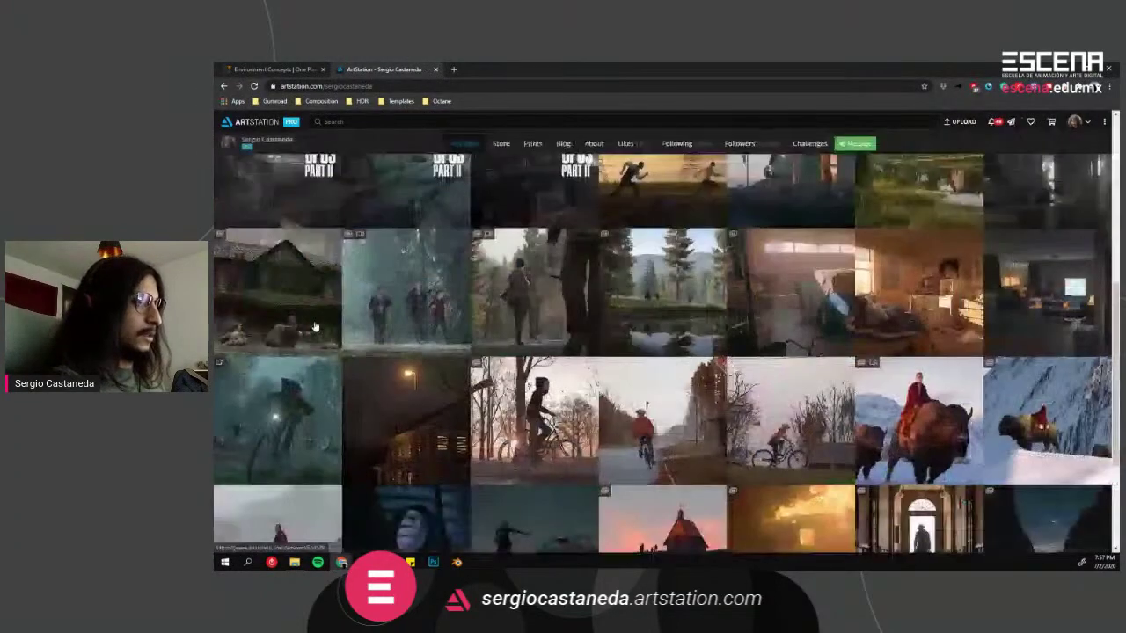
scroll(436, 391, up, 3)
click(437, 390)
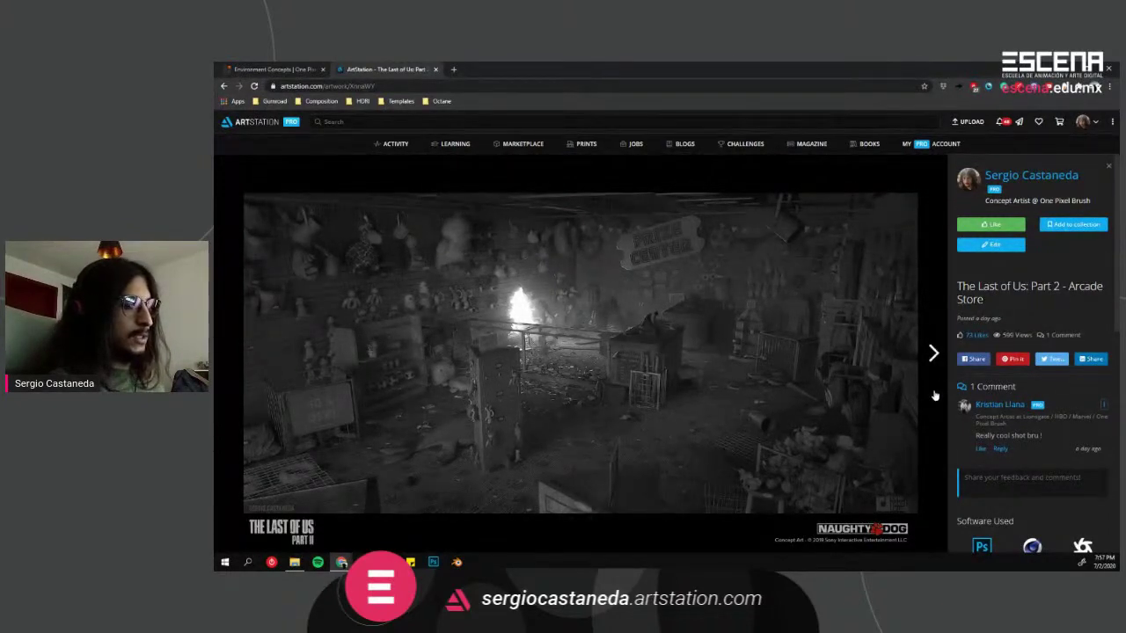
Step: View "The Last of Us: Part 2 - Serevena Checkpoint" in the portfolio, return to the Arcade Store piece, and switch to Photoshop
click(932, 355)
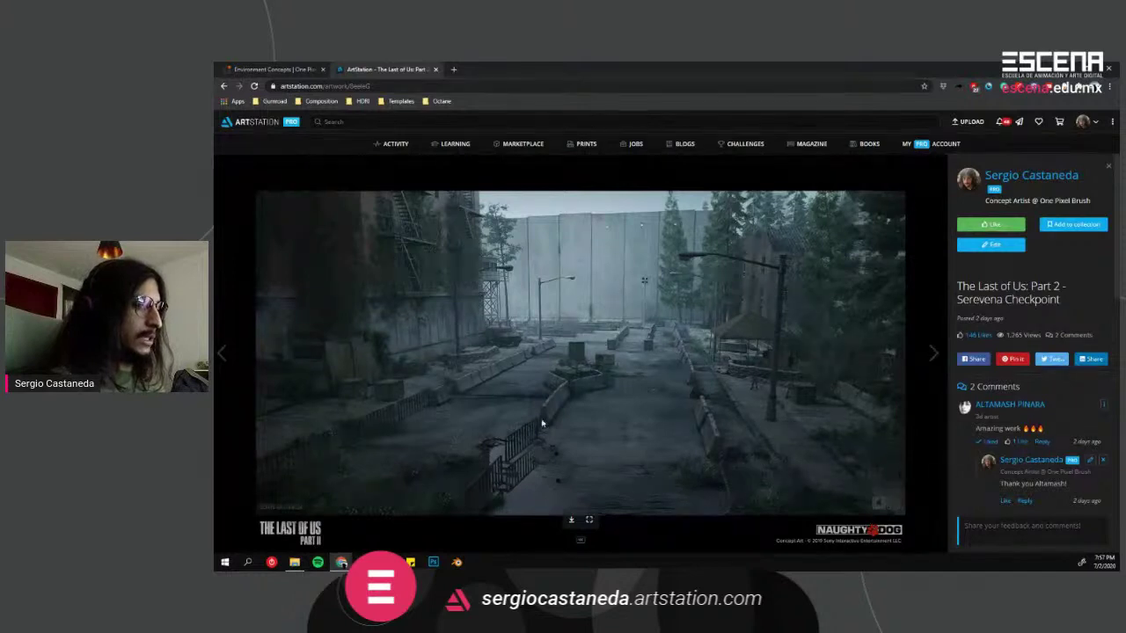
key(Right)
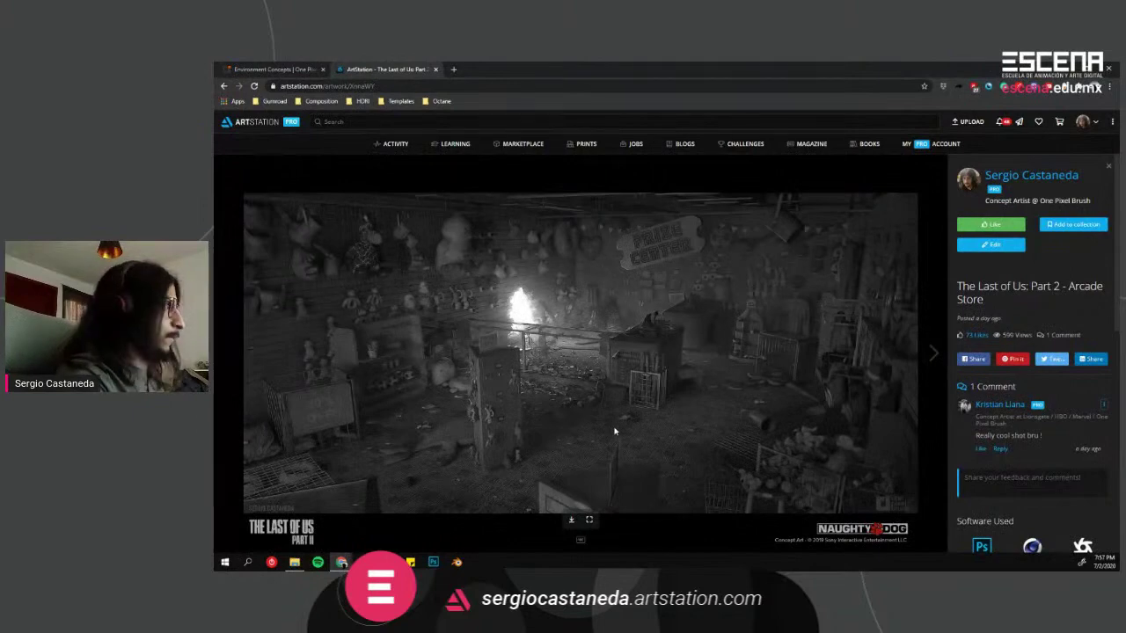
key(alt+Tab)
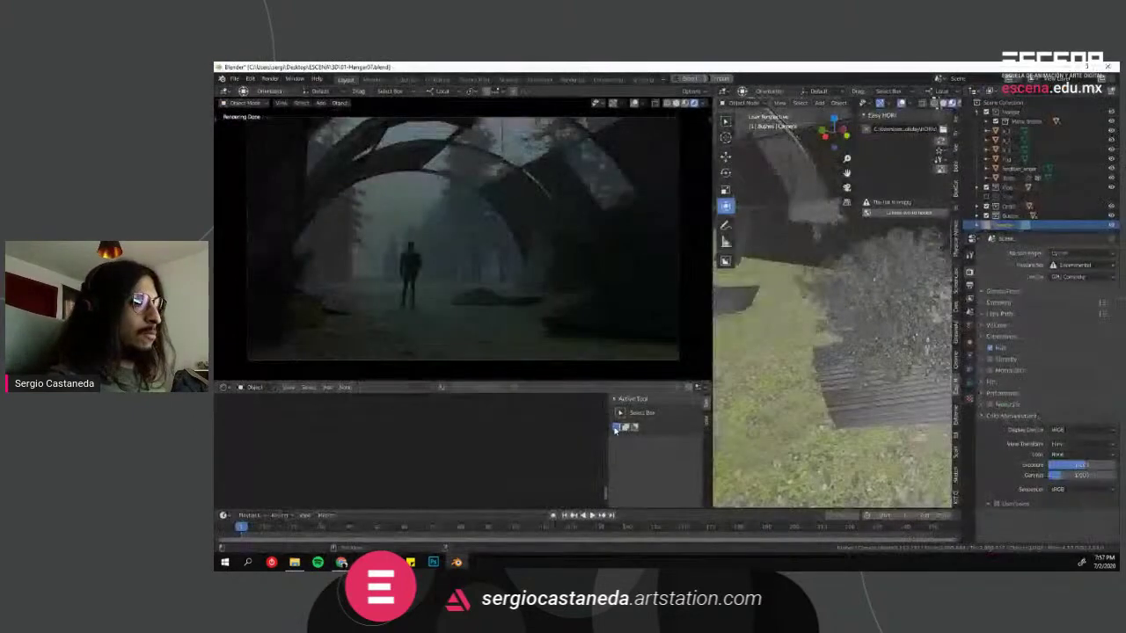
key(alt+Tab)
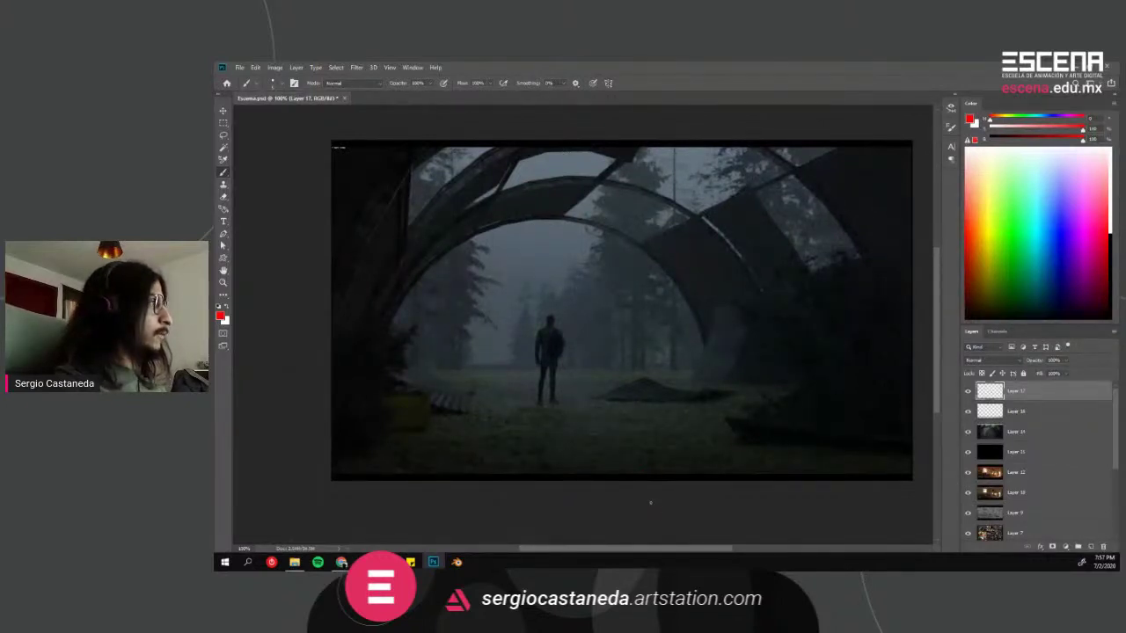
drag(581, 430, 610, 445)
key(ctrl+z)
drag(515, 378, 607, 450)
key(ctrl+z)
key(ctrl+z)
mouse_move(475, 370)
mouse_down()
mouse_move(609, 453)
mouse_move(533, 447)
mouse_move(567, 447)
mouse_move(502, 377)
mouse_move(589, 459)
mouse_up()
key(ctrl+z)
key(ctrl+z)
key(ctrl+z)
key(ctrl+z)
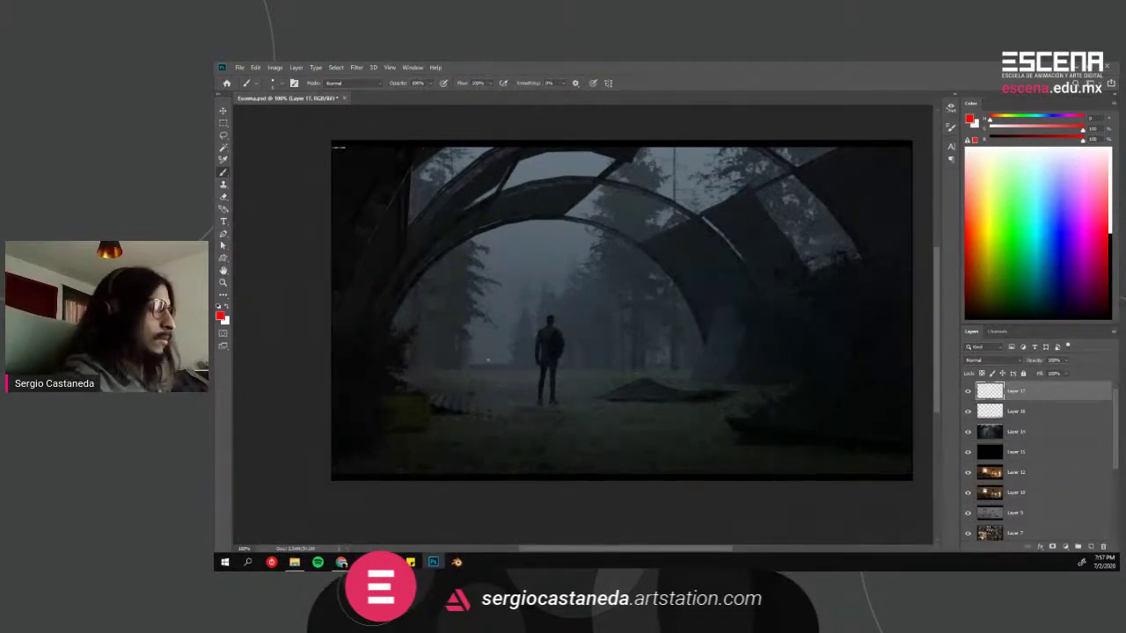
Step: Draw loose red curves along the ground on both sides of the figure and cross out the one on the left
mouse_move(404, 360)
mouse_down()
mouse_move(474, 359)
mouse_move(475, 393)
mouse_up()
mouse_move(483, 374)
mouse_down()
mouse_move(499, 392)
mouse_move(532, 384)
mouse_up()
mouse_move(625, 378)
mouse_down()
mouse_move(625, 393)
mouse_move(679, 393)
mouse_move(677, 379)
mouse_up()
key(ctrl+z)
key(ctrl+z)
mouse_move(554, 399)
mouse_down()
mouse_move(589, 387)
mouse_move(580, 381)
mouse_up()
drag(465, 363, 420, 403)
drag(436, 346, 473, 406)
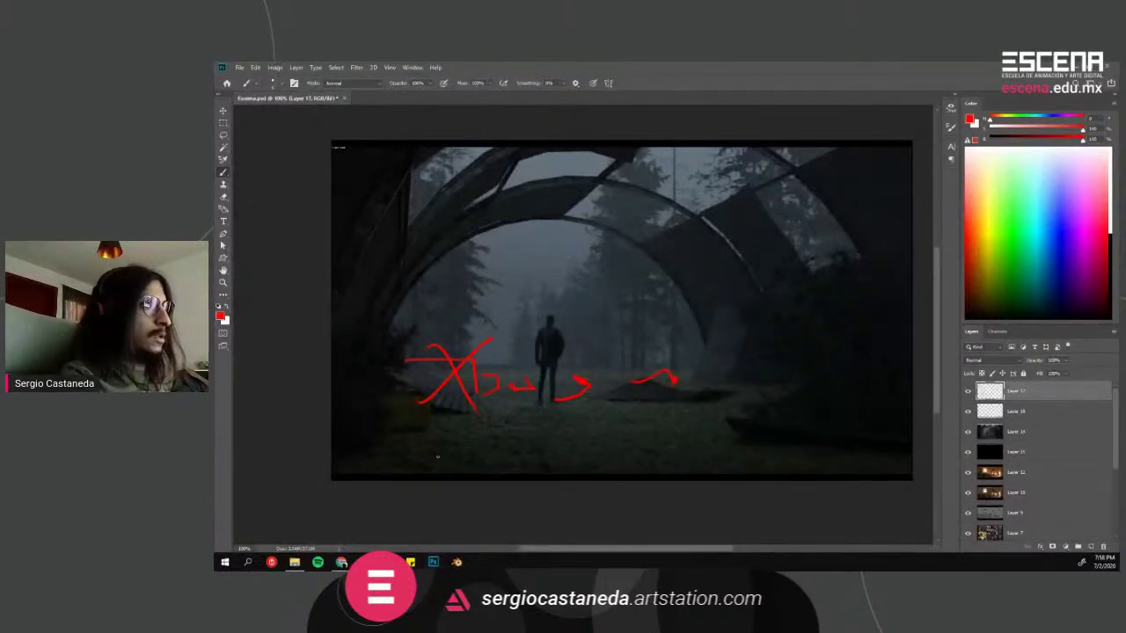
Step: Consult the Arcade Store artwork in the browser and clear all the red strokes from the hangar image in Photoshop
key(alt+Tab)
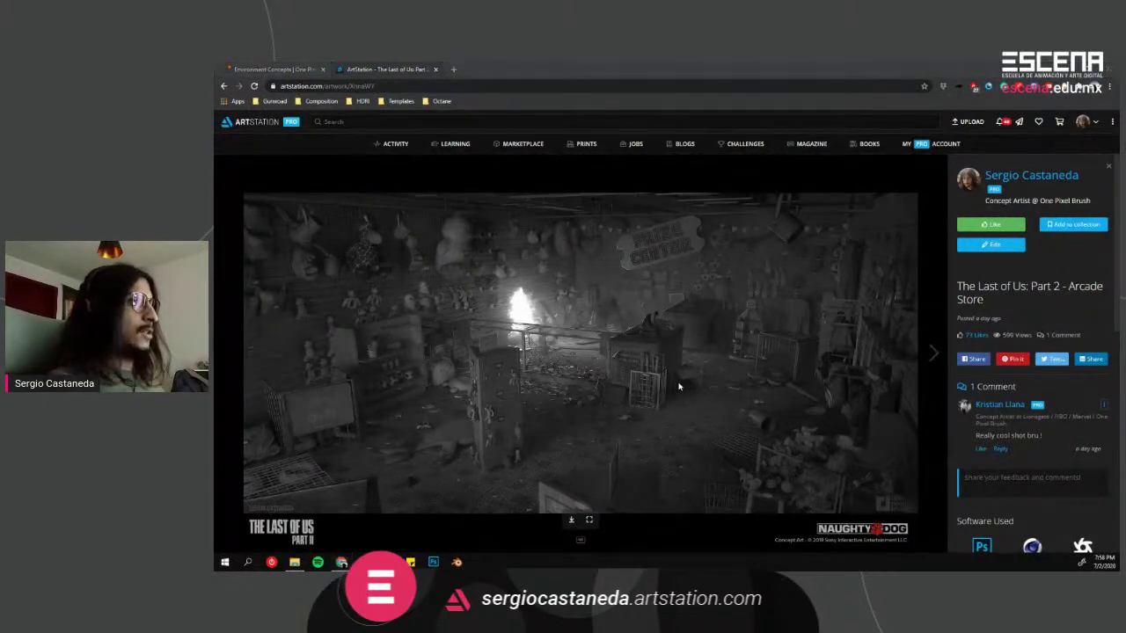
key(alt+Tab)
key(Delete)
key(ctrl+d)
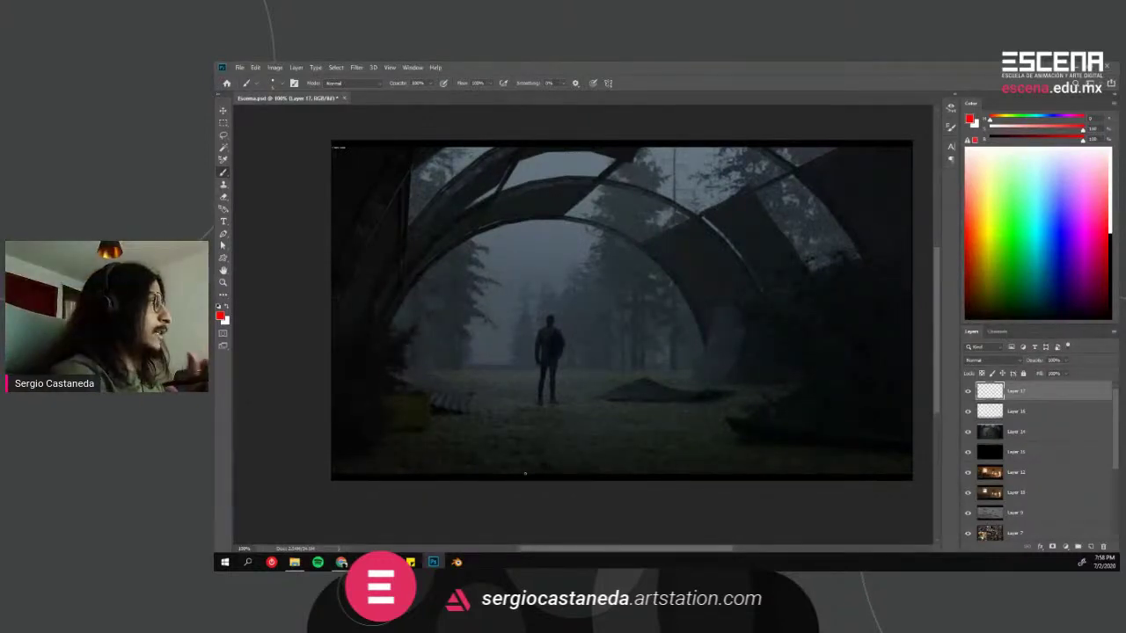
key(alt+Tab)
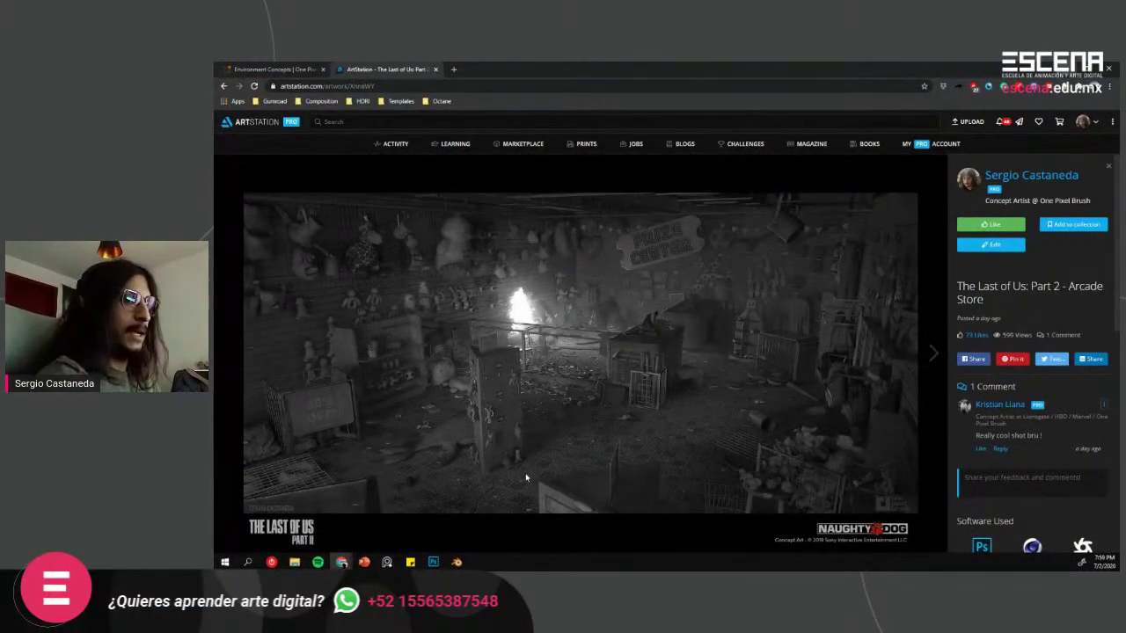
key(alt+Tab)
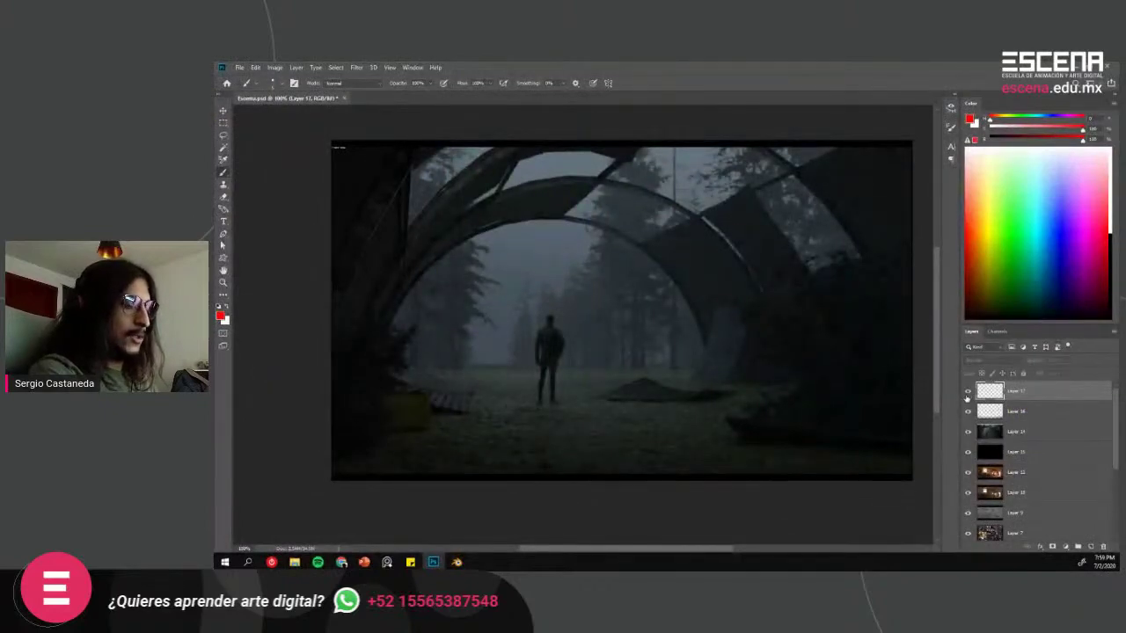
Step: Sketch red angular, table-like outlines on the ground at both sides of the standing figure
mouse_move(400, 372)
mouse_down()
mouse_move(490, 400)
mouse_move(428, 367)
mouse_move(518, 397)
mouse_up()
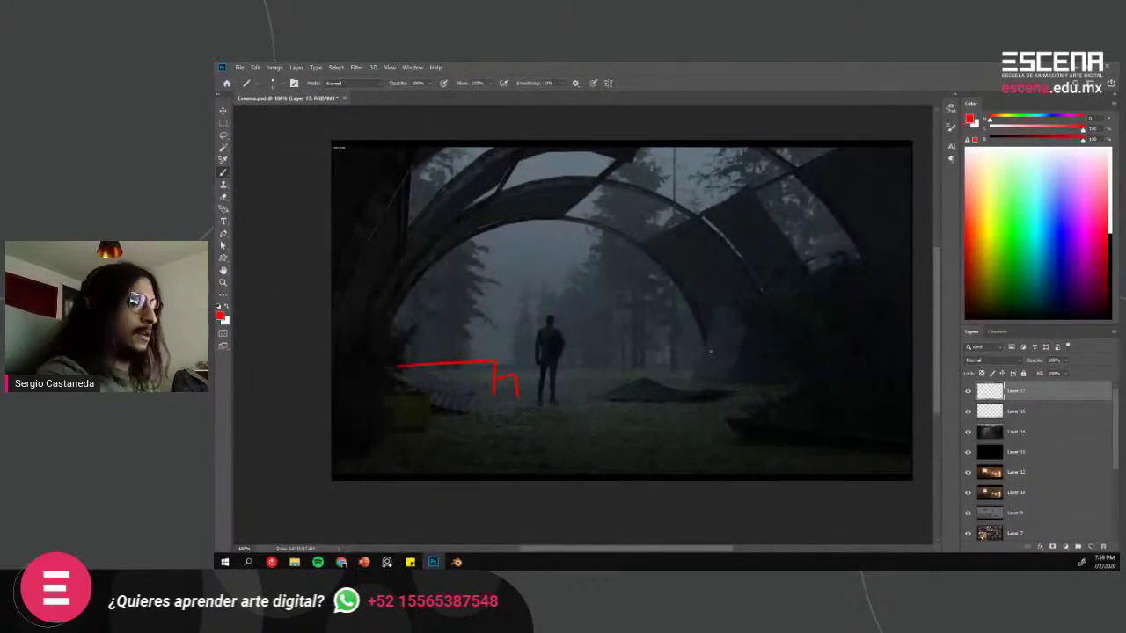
mouse_move(705, 347)
mouse_down()
mouse_move(655, 355)
mouse_move(644, 387)
mouse_move(622, 389)
mouse_up()
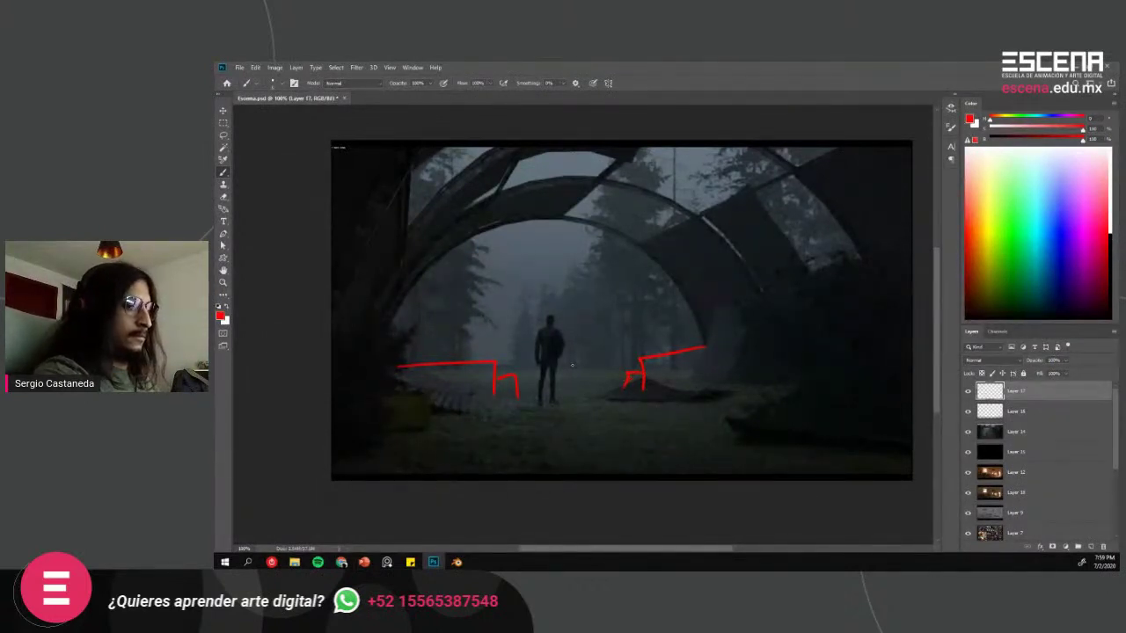
mouse_move(432, 364)
mouse_down()
mouse_move(412, 276)
mouse_move(393, 280)
mouse_move(390, 340)
mouse_up()
key(ctrl+z)
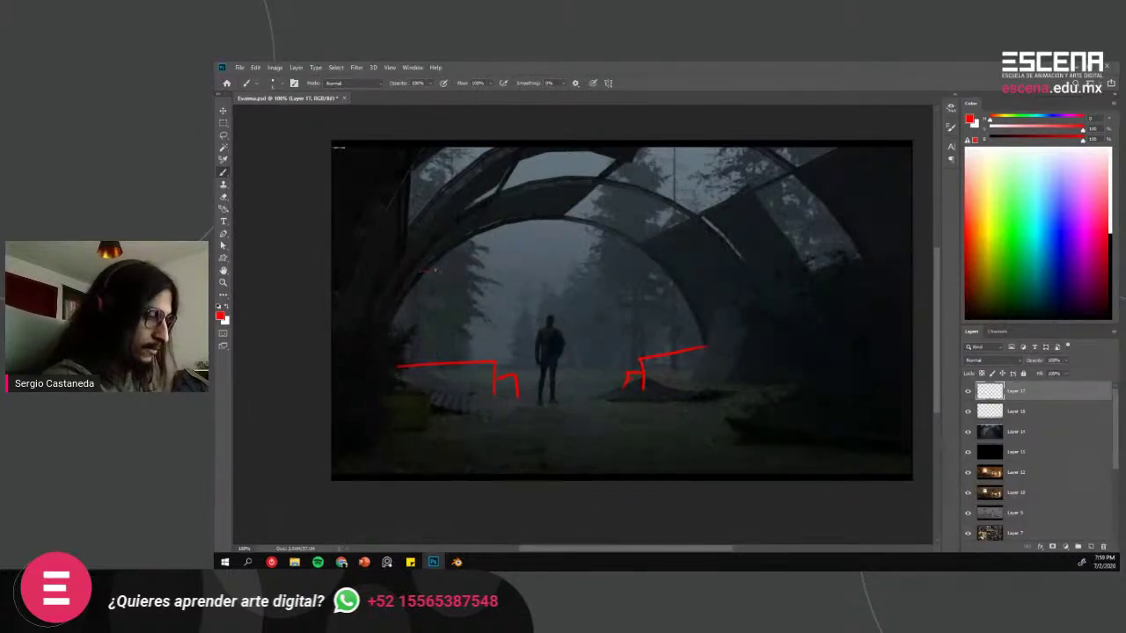
Step: Add a slanted red post at the left, an arrow rising from the foreground and a flat mark on the ground at the right
mouse_move(423, 346)
mouse_down()
mouse_move(430, 407)
mouse_move(449, 361)
mouse_up()
drag(427, 407, 446, 407)
mouse_move(540, 476)
mouse_down()
mouse_move(591, 440)
mouse_move(594, 449)
mouse_up()
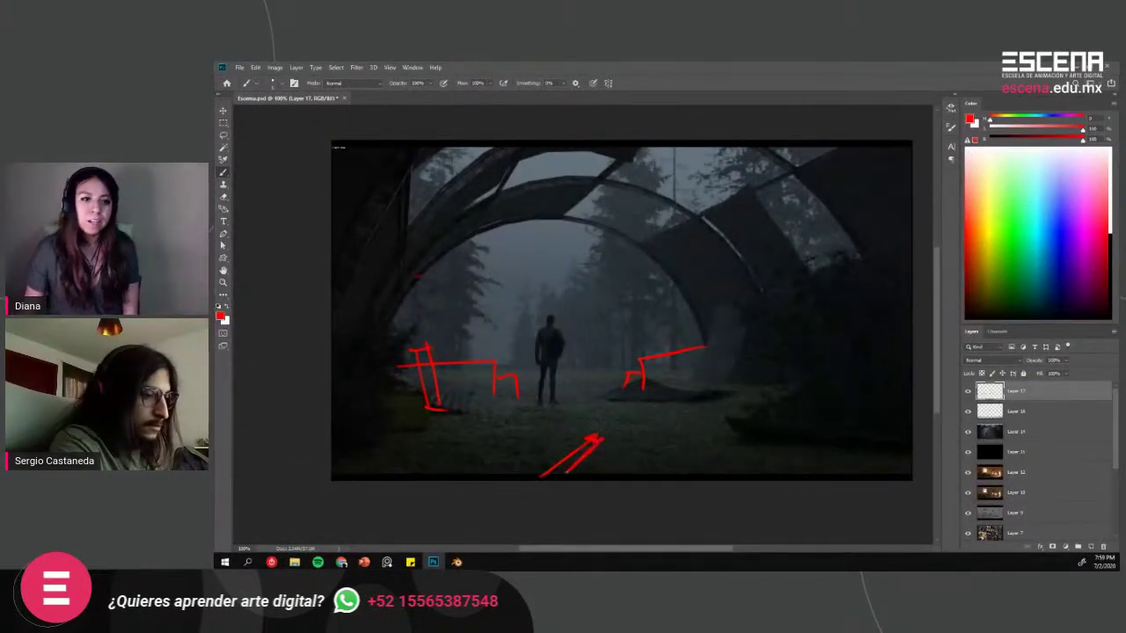
drag(666, 439, 746, 455)
key(ctrl+z)
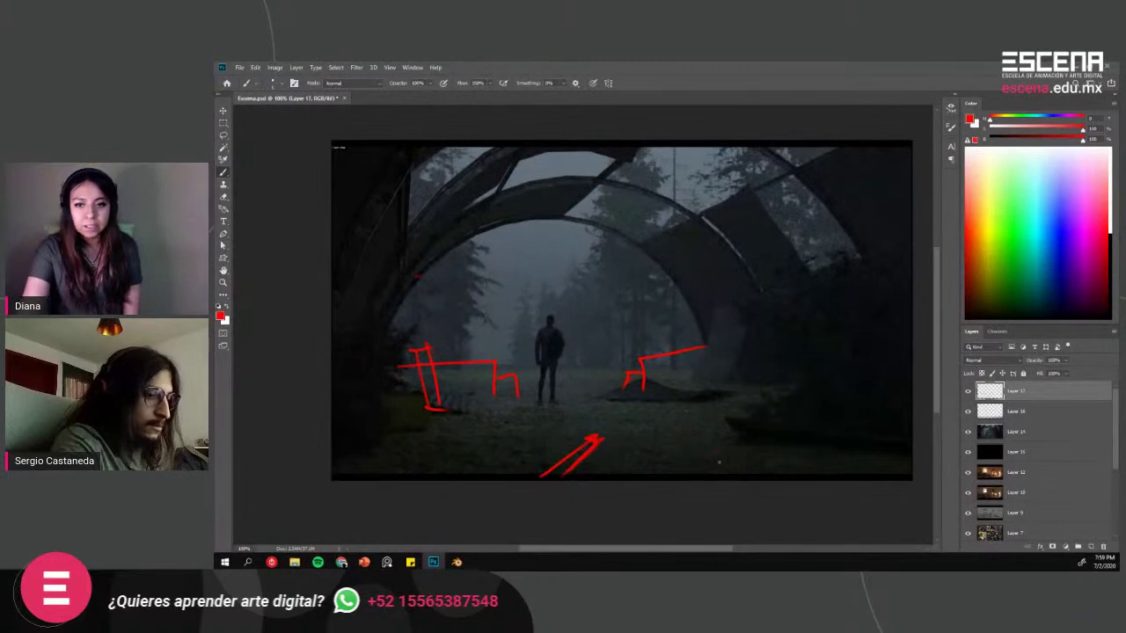
mouse_move(683, 416)
mouse_down()
mouse_move(732, 417)
mouse_move(707, 414)
mouse_move(716, 420)
mouse_up()
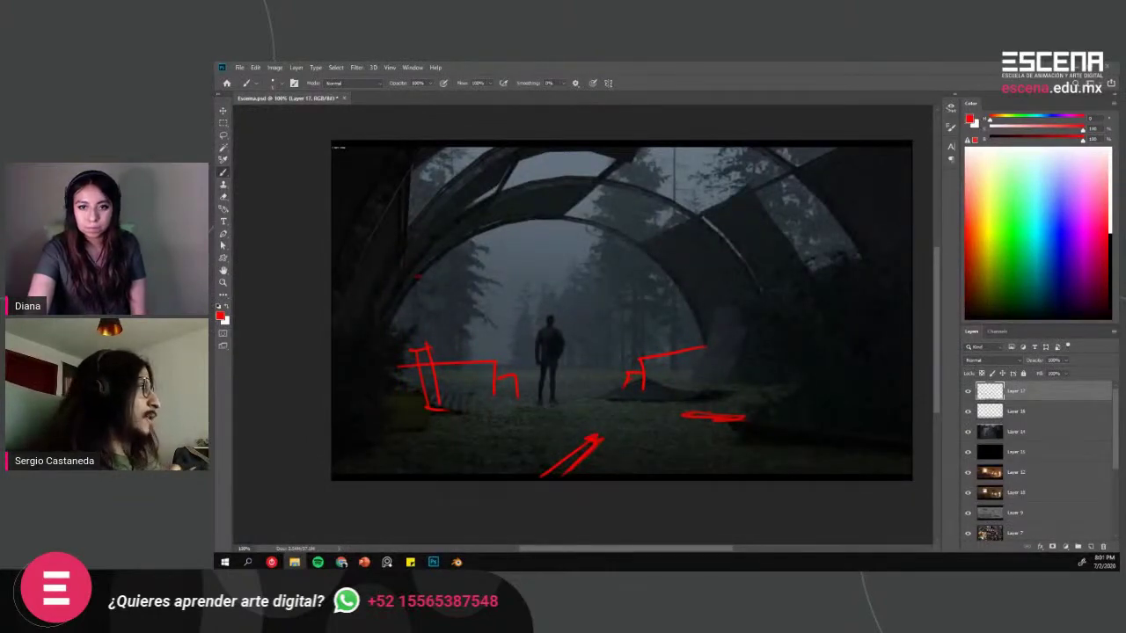
Step: Look at the hangar scene in Blender, return to Photoshop and view Layer 2's thumbnail sheet in isolation before restoring all layers
key(alt+Tab)
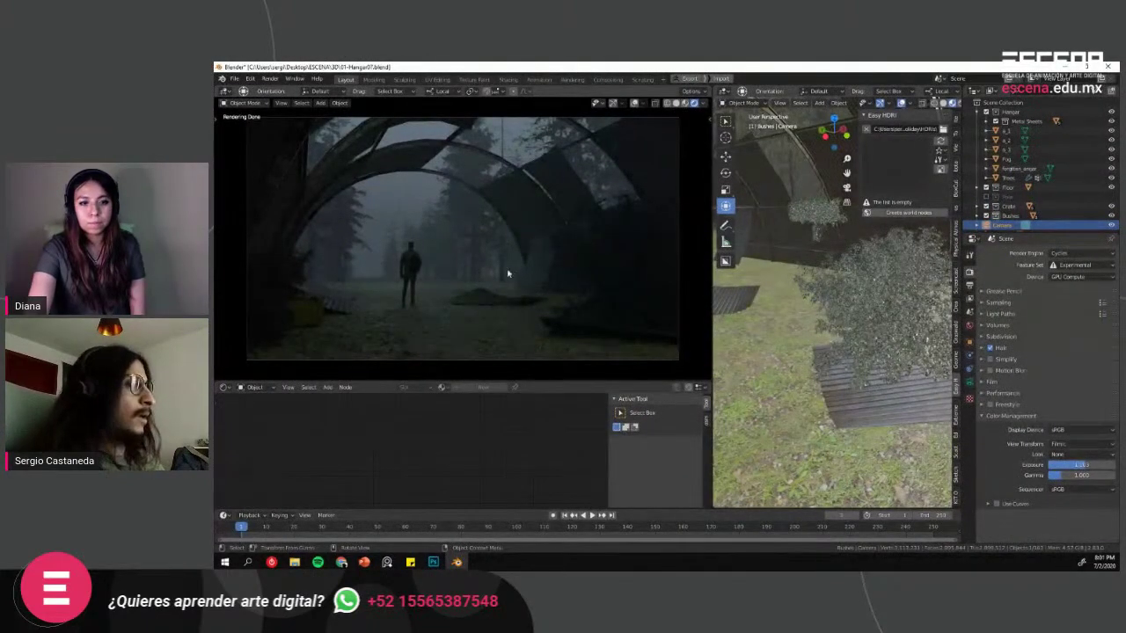
key(alt+Tab)
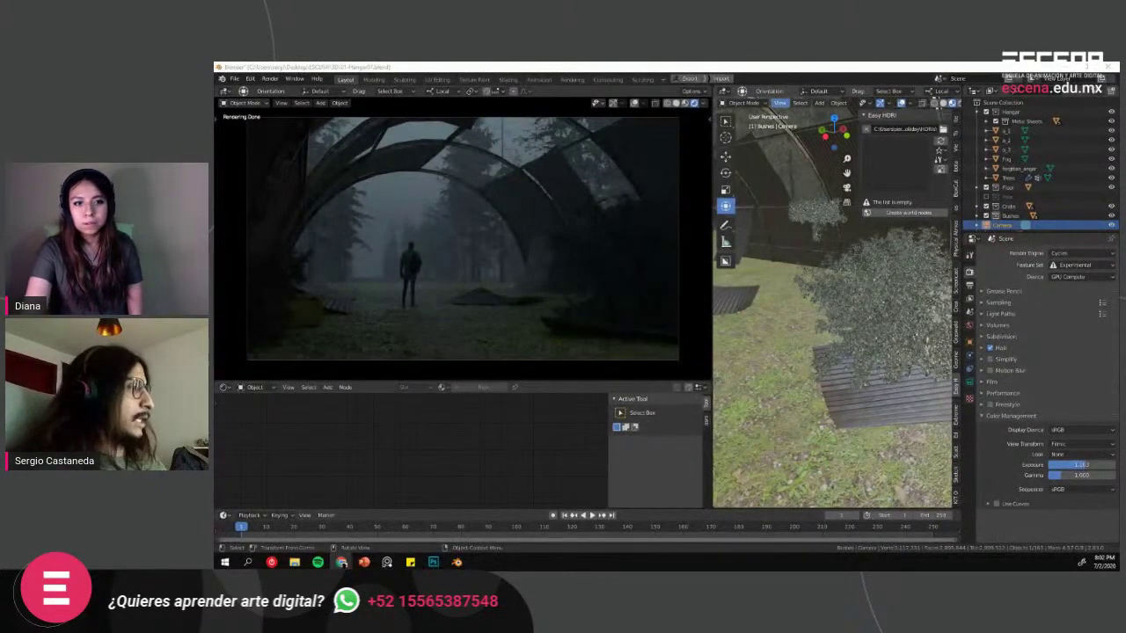
key(alt+Tab)
scroll(1033, 500, down, 3)
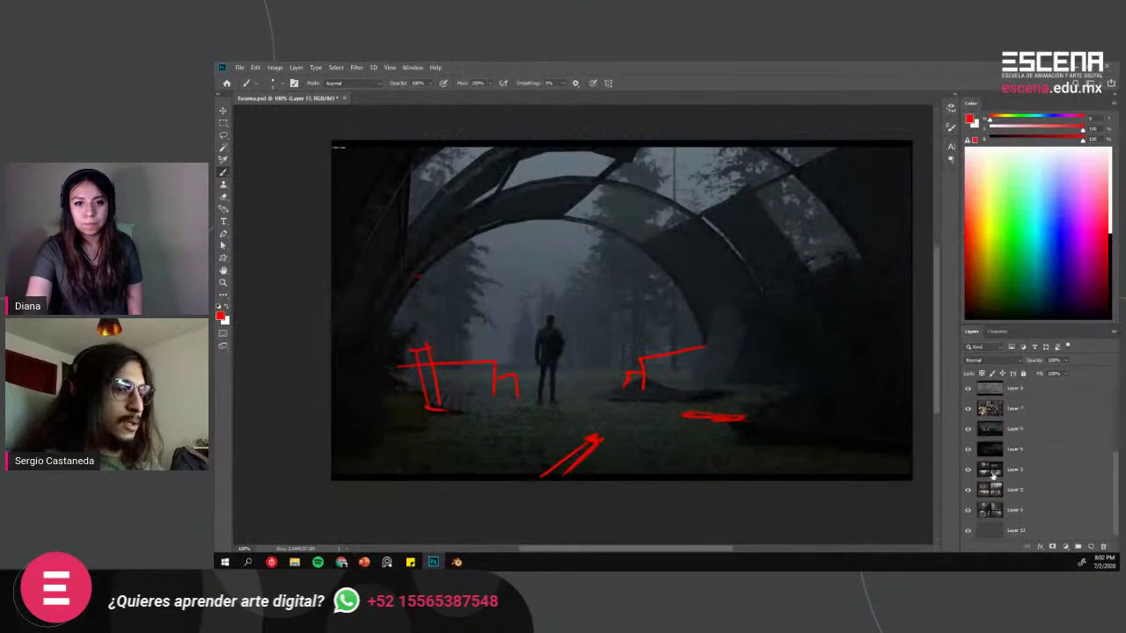
click(978, 491)
alt+click(968, 491)
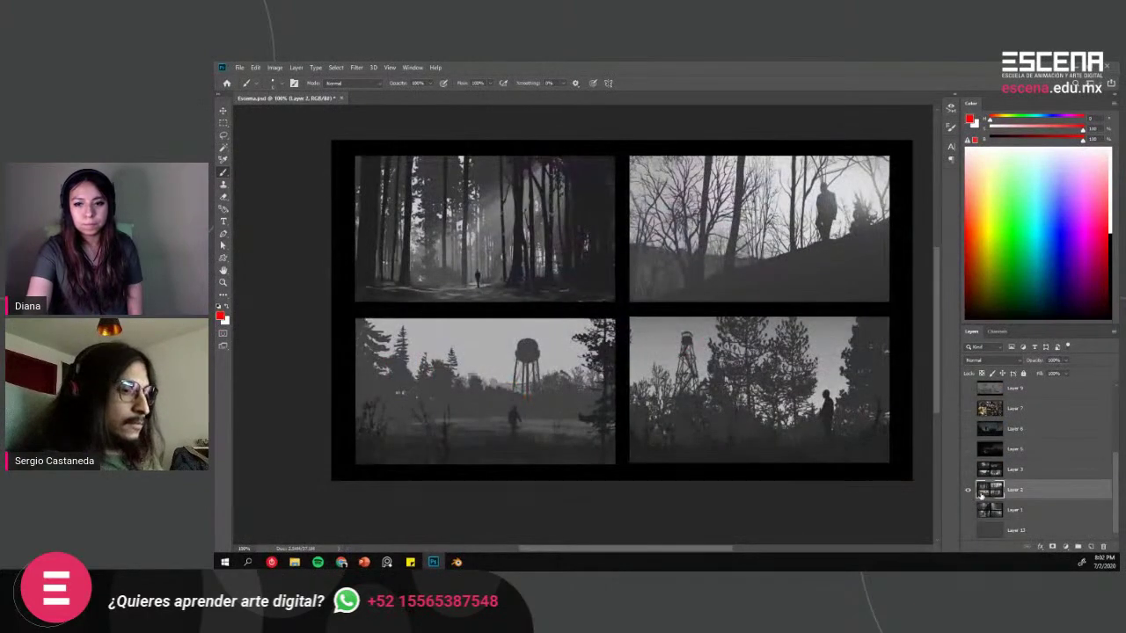
alt+click(969, 491)
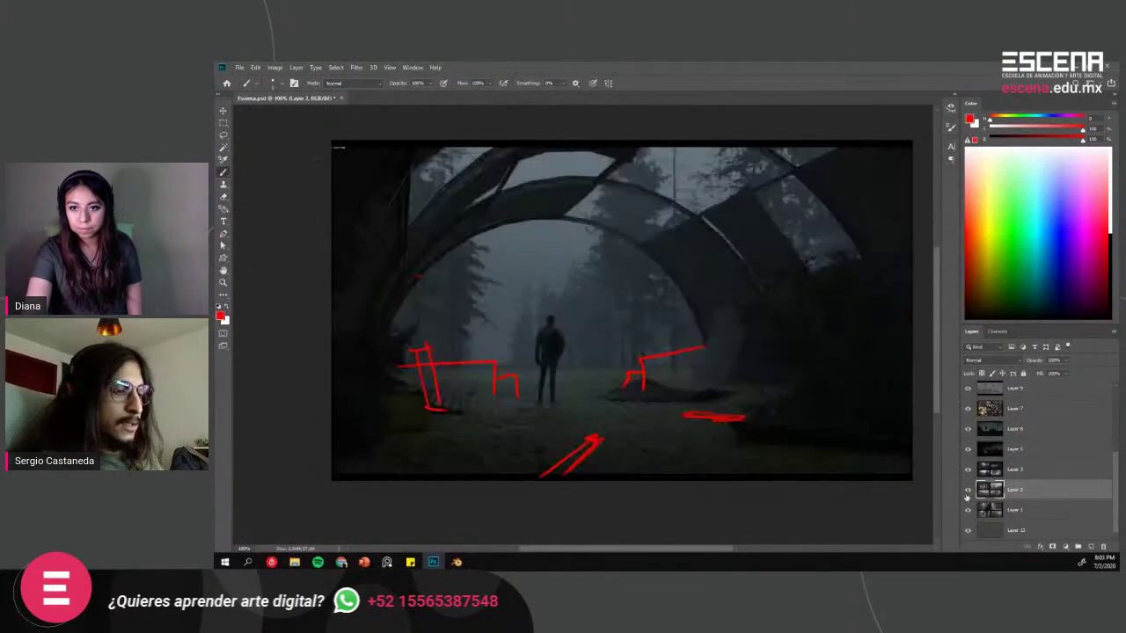
Step: Isolate Layer 1's thumbnail sheet and examine the lower-left forest path composition up close, followed by the whole sheet
alt+click(969, 510)
click(1011, 510)
key(z)
drag(466, 358, 543, 324)
drag(608, 342, 477, 317)
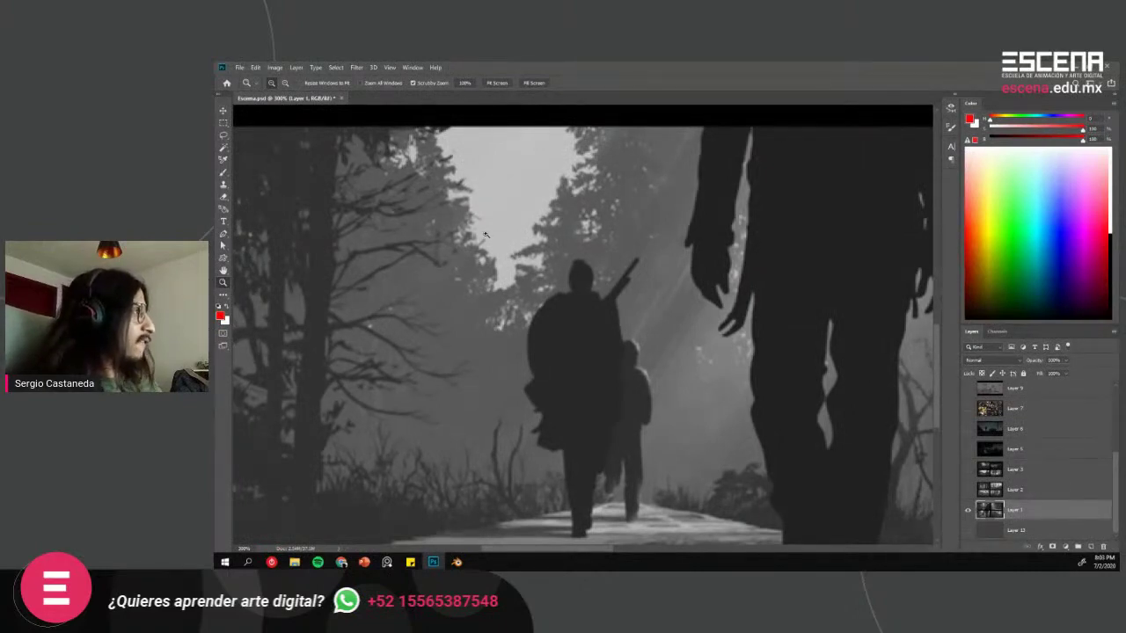
alt+scroll(510, 234, down, 2)
scroll(537, 233, right, 2)
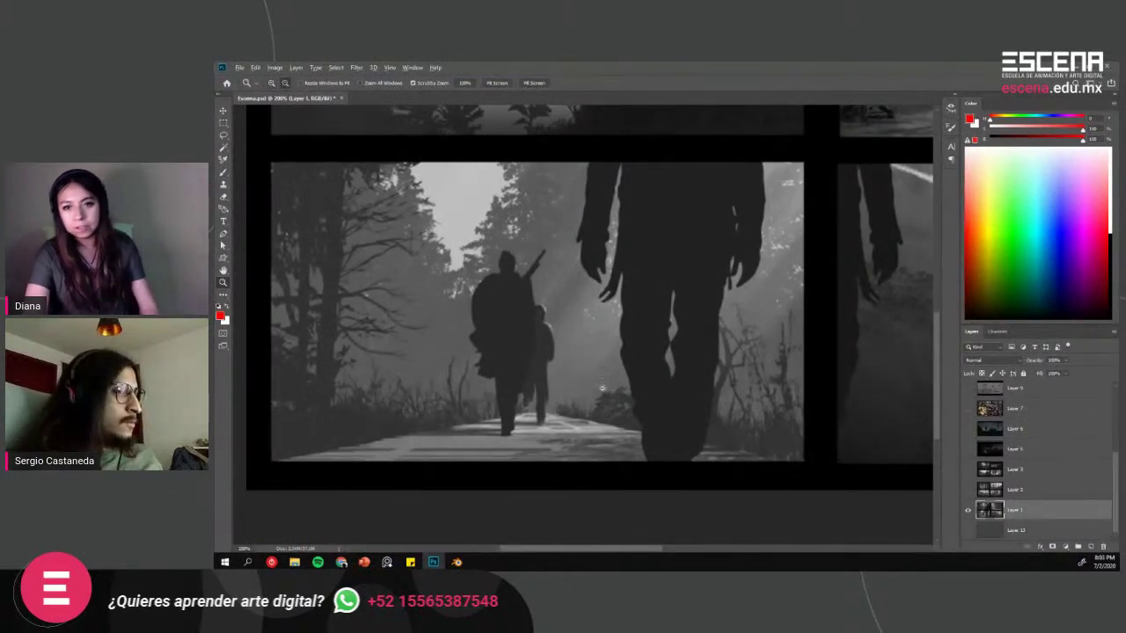
alt+click(606, 351)
alt+click(607, 352)
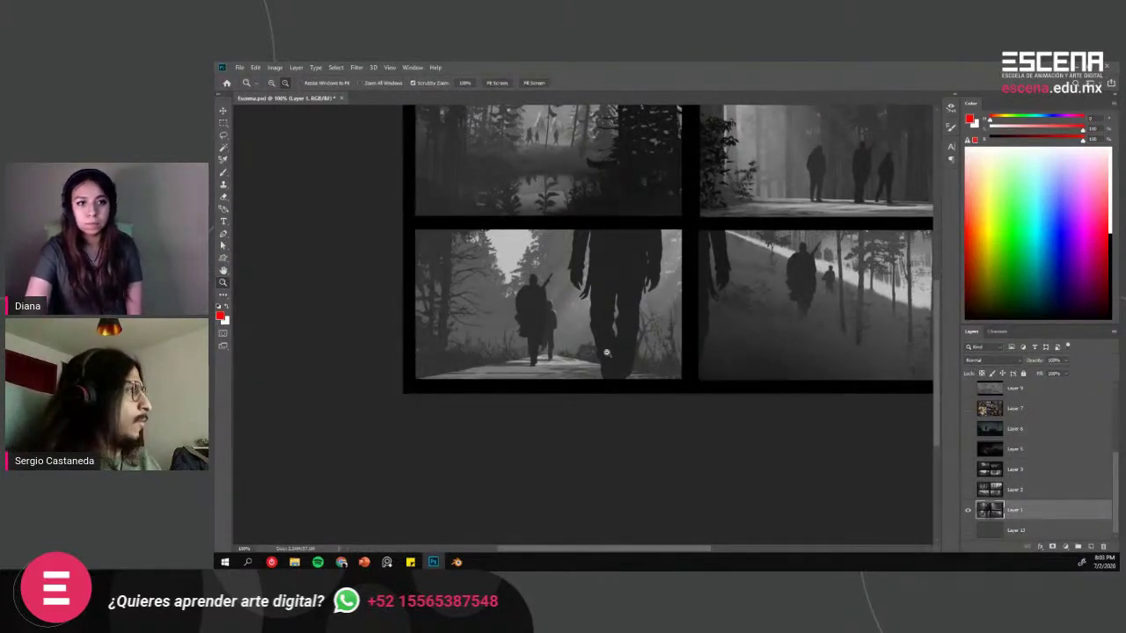
key(alt)
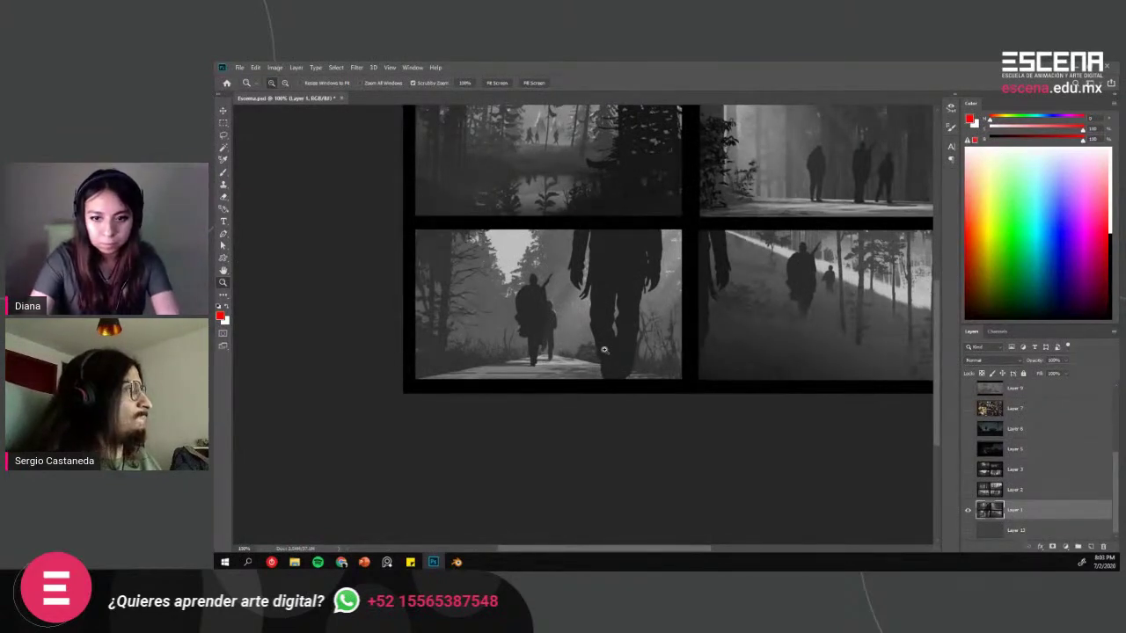
drag(603, 350, 576, 413)
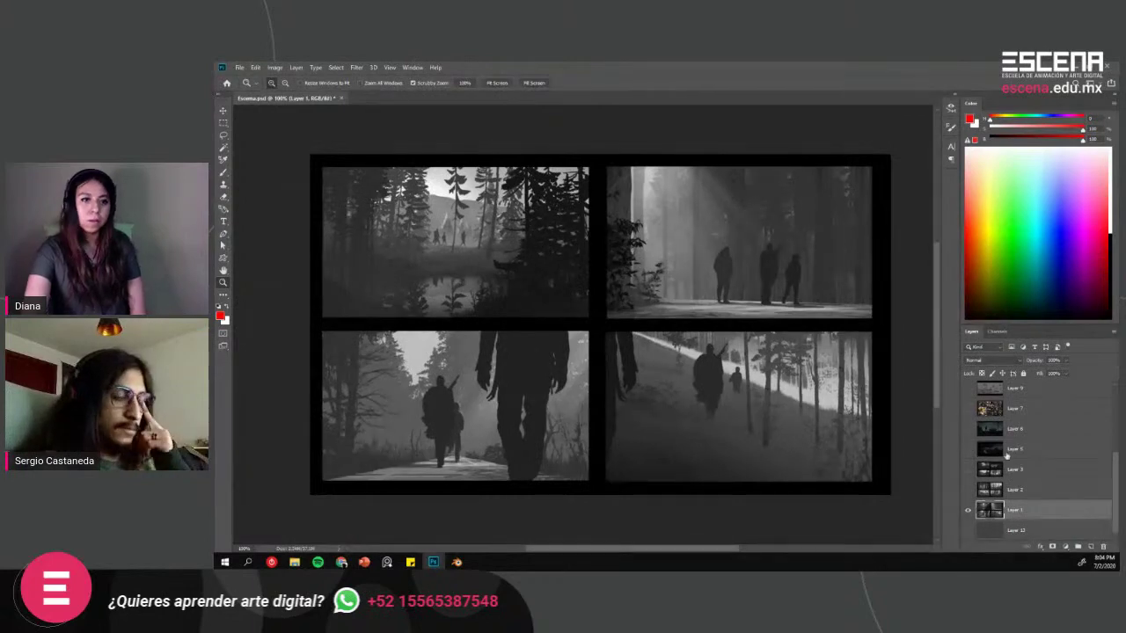
Step: Hide Layer 1, show the Layer 3 thumbnail sheet, and bring back the annotated hangar image
click(969, 510)
click(970, 529)
click(969, 529)
click(968, 490)
click(968, 470)
click(991, 472)
drag(1114, 472, 1116, 420)
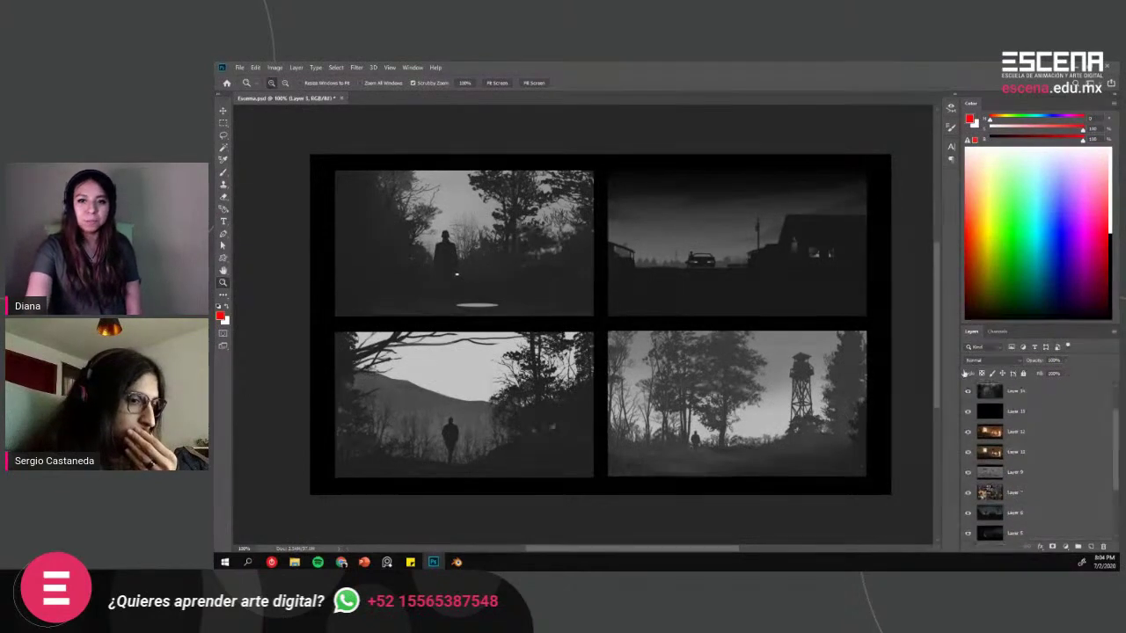
click(968, 452)
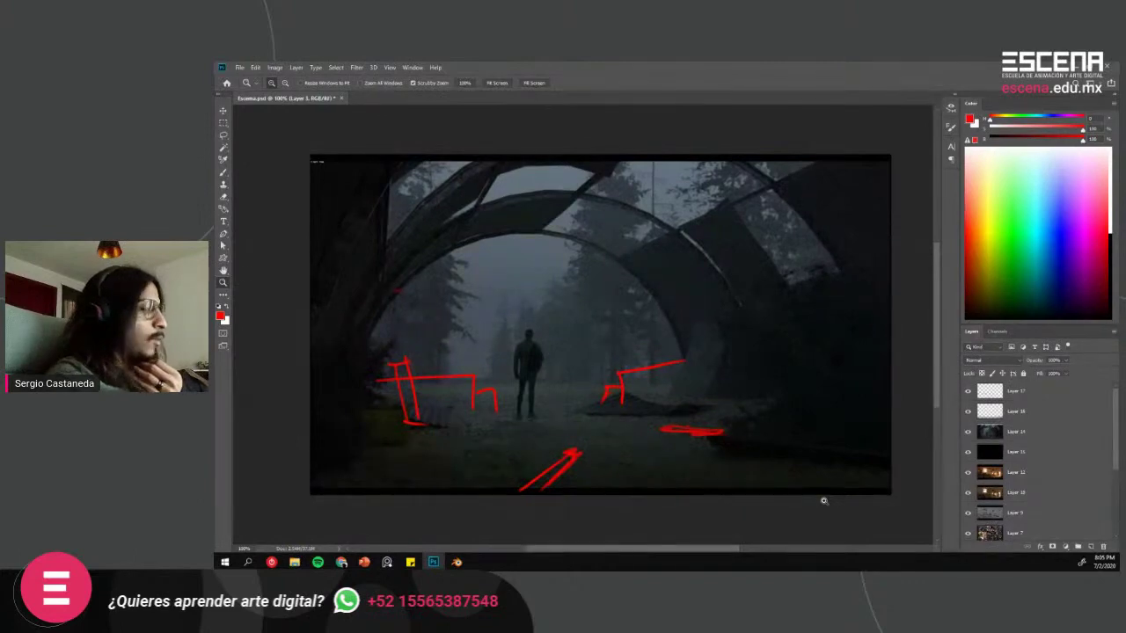
Step: Handwrite "WIP" in red with the Brush on Layer 17, above the standing figure
click(990, 397)
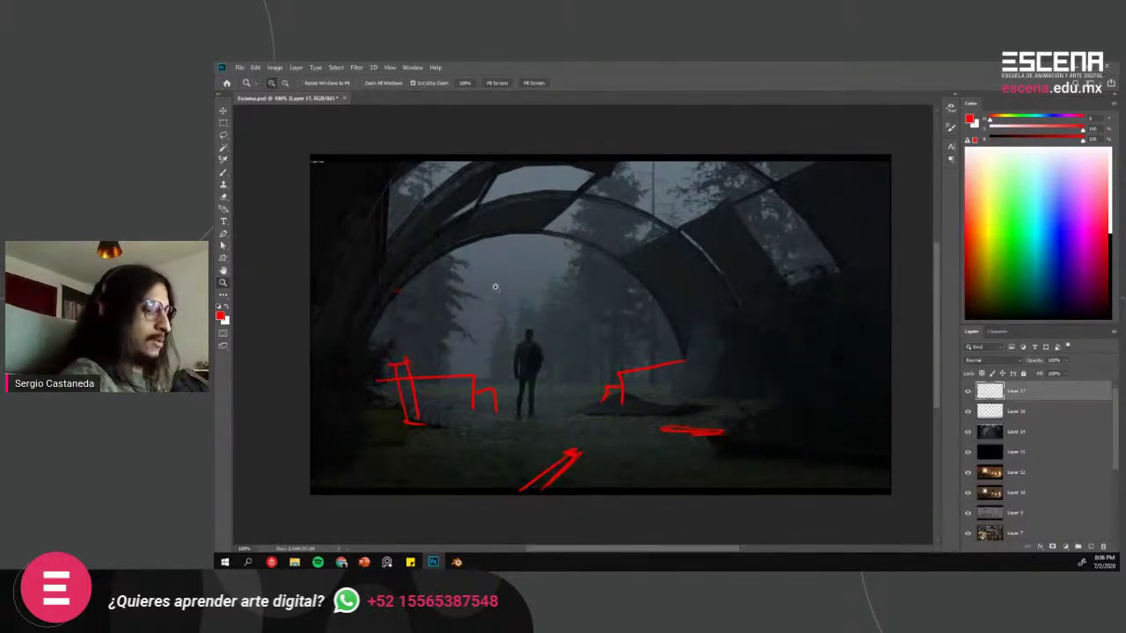
key(b)
mouse_move(519, 268)
mouse_down()
mouse_move(532, 248)
mouse_move(542, 259)
mouse_up()
mouse_move(570, 262)
mouse_down()
mouse_move(567, 218)
mouse_move(573, 243)
mouse_up()
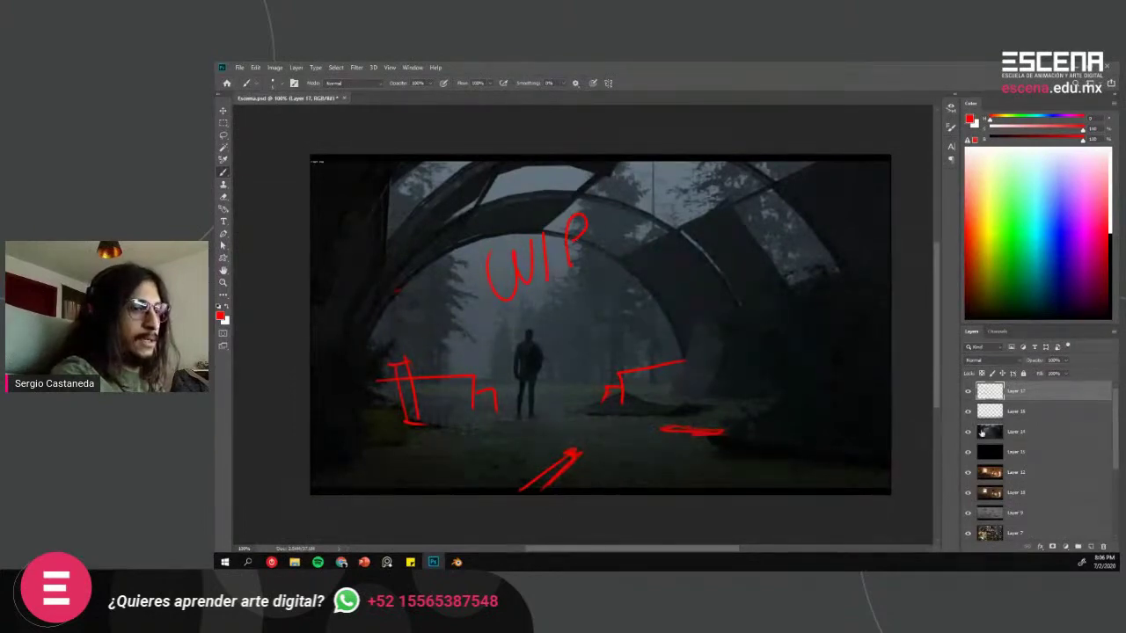
Step: Hide the hangar image layer and cross out the handwritten "WIP" with two red diagonal strokes on Layer 17
click(1012, 434)
click(968, 432)
click(1012, 390)
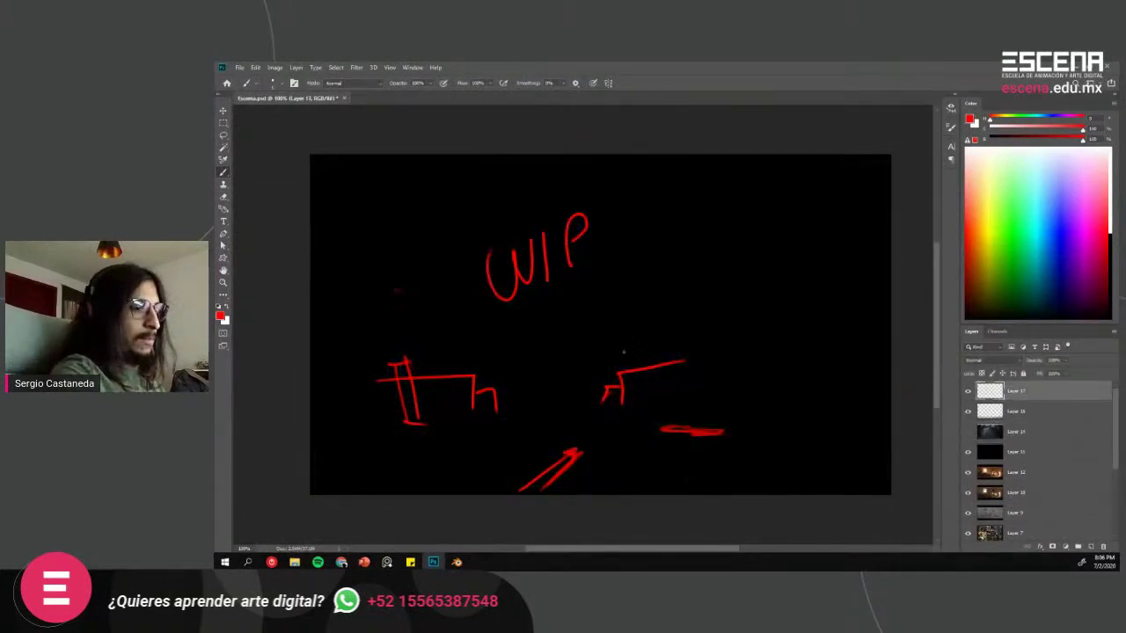
drag(609, 190, 482, 325)
drag(452, 211, 629, 286)
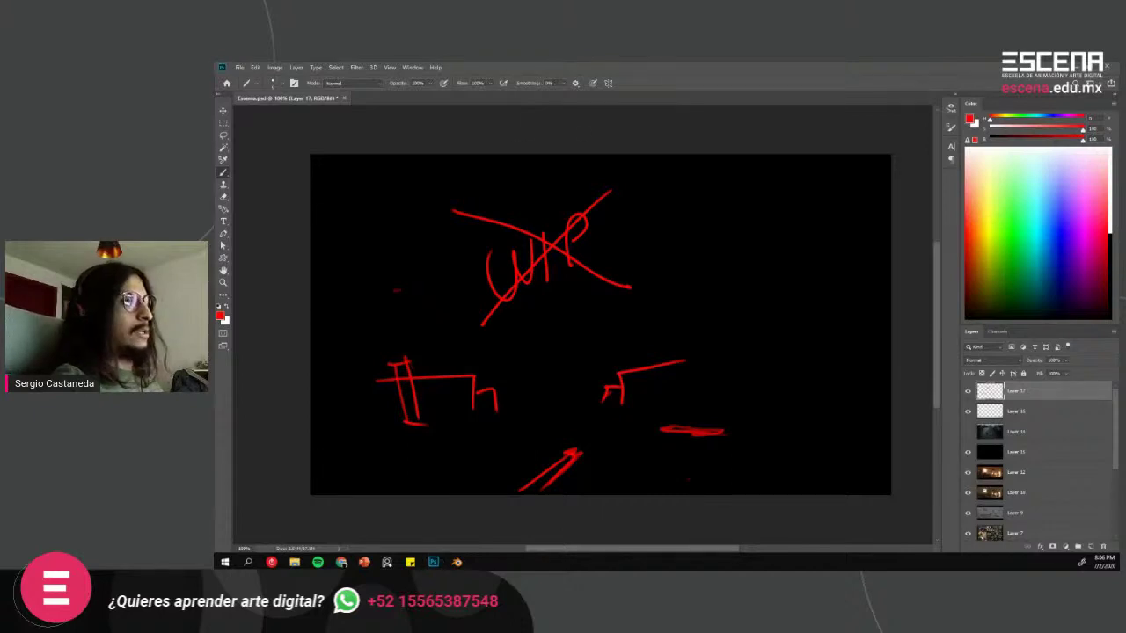
Step: Switch to Blender and start a new General file, discarding the unsaved changes to the hangar scene
click(457, 562)
click(234, 78)
mouse_move(250, 89)
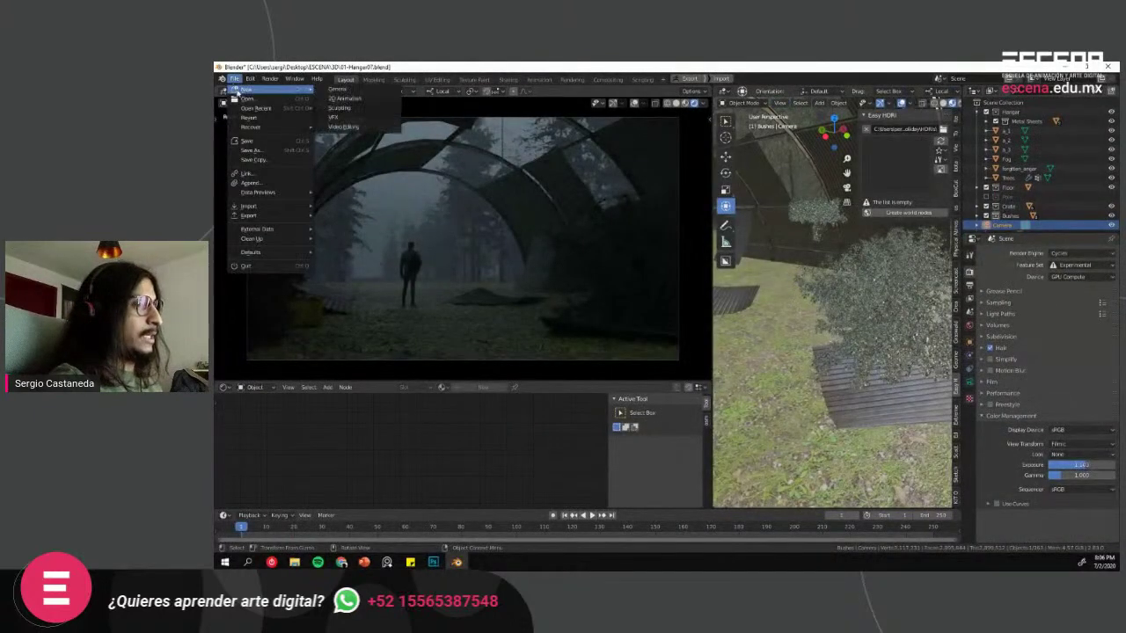
click(350, 94)
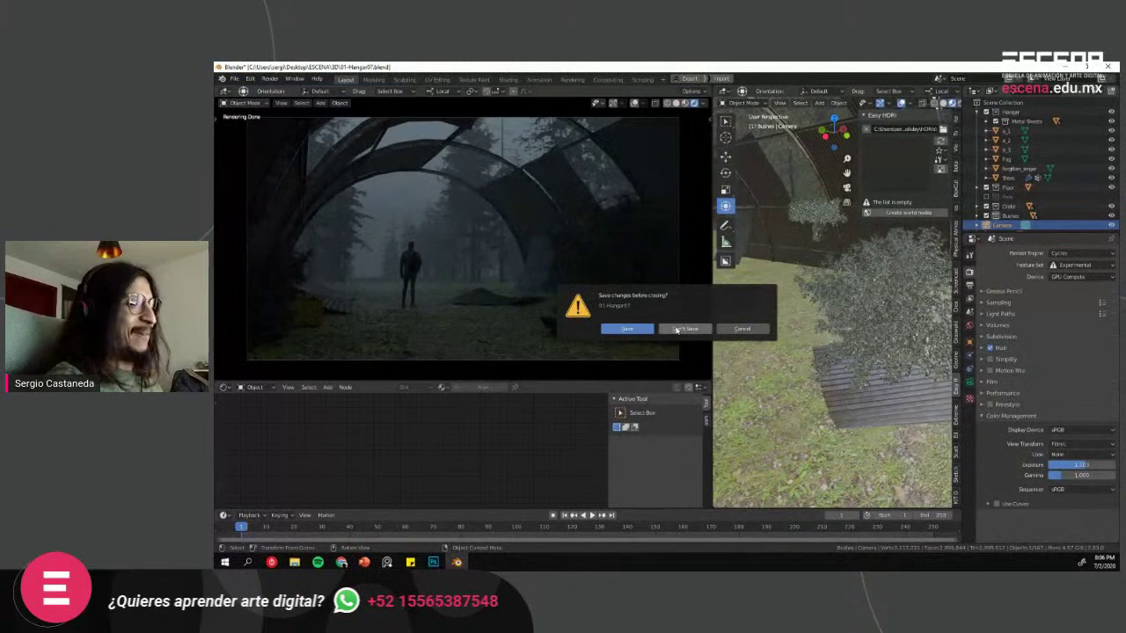
click(675, 329)
Step: Add a cube mesh to the new scene
key(shift+a)
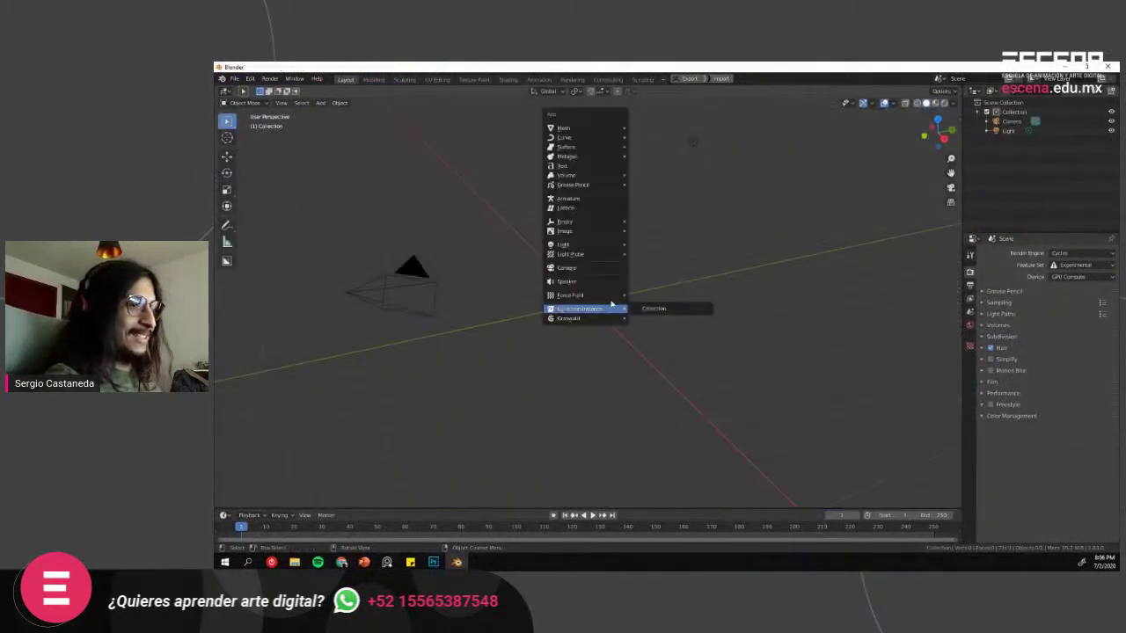
mouse_move(588, 137)
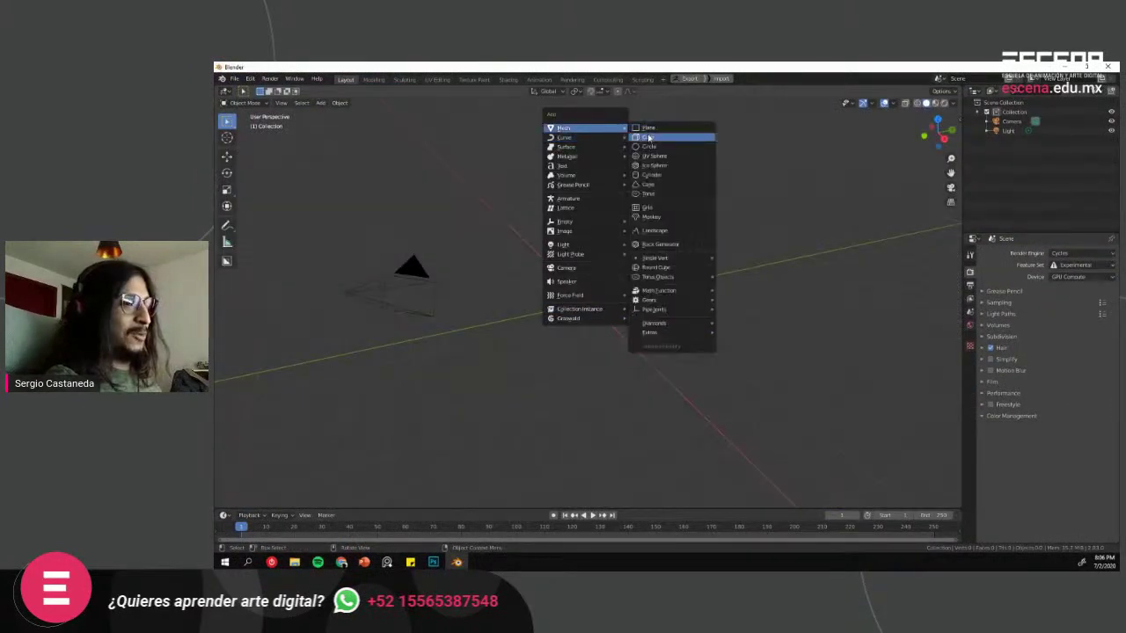
click(651, 137)
scroll(590, 296, up, 3)
middle_drag(590, 296, 614, 279)
scroll(593, 291, up, 2)
Step: Inset the cube's top face and extrude it down into the cube to form an open, thick-walled box
key(Tab)
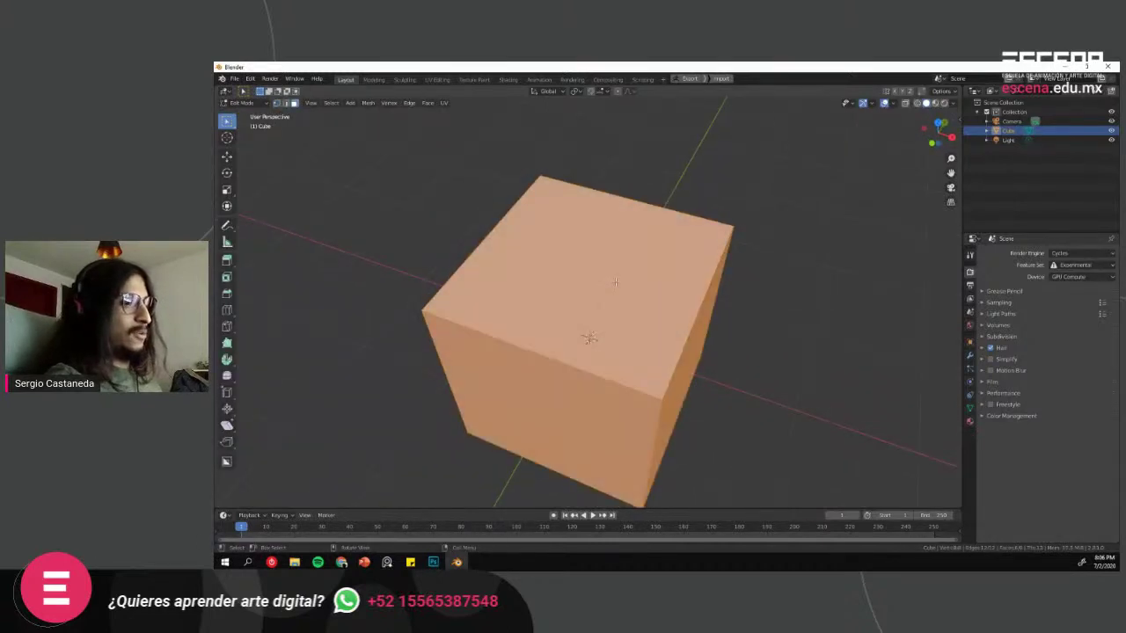
key(3)
click(614, 280)
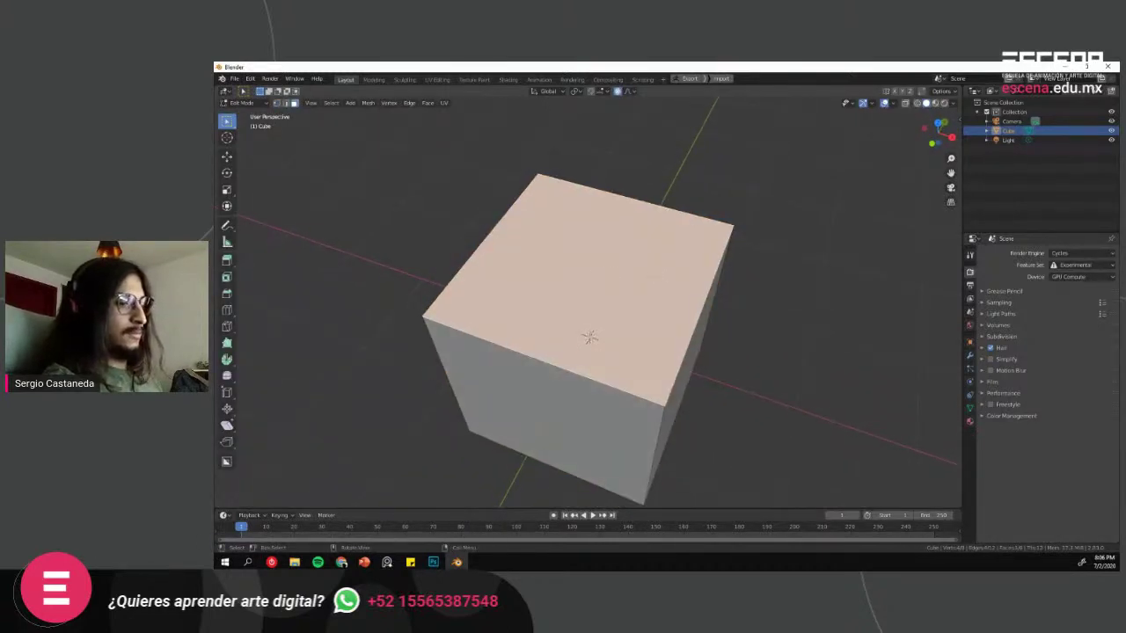
key(i)
click(609, 275)
key(e)
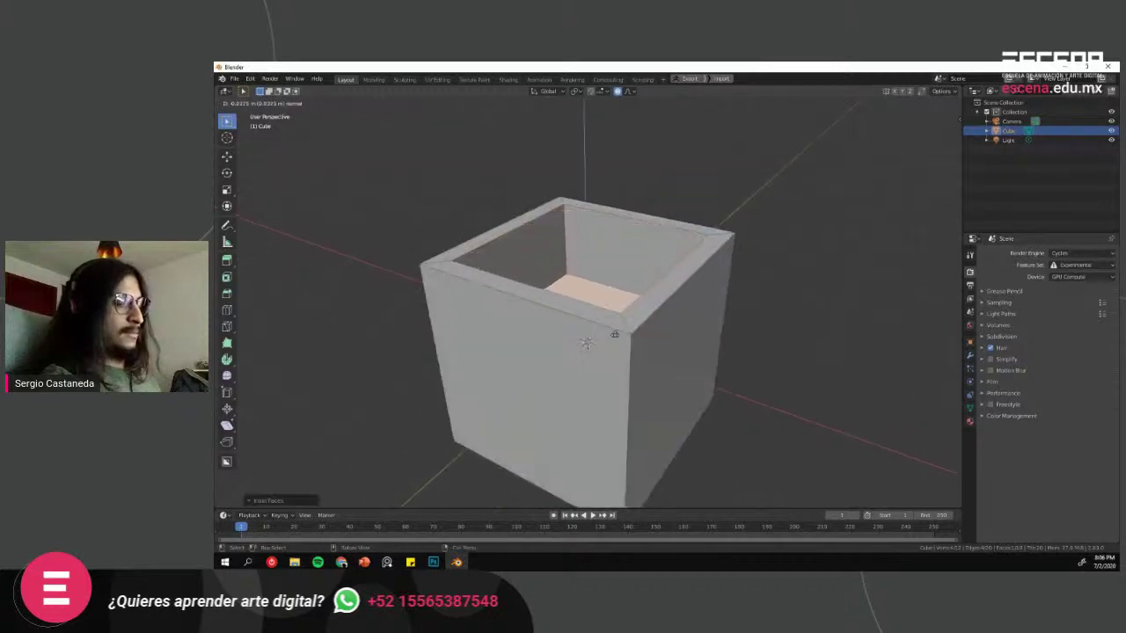
click(633, 312)
key(Tab)
middle_drag(634, 312, 654, 257)
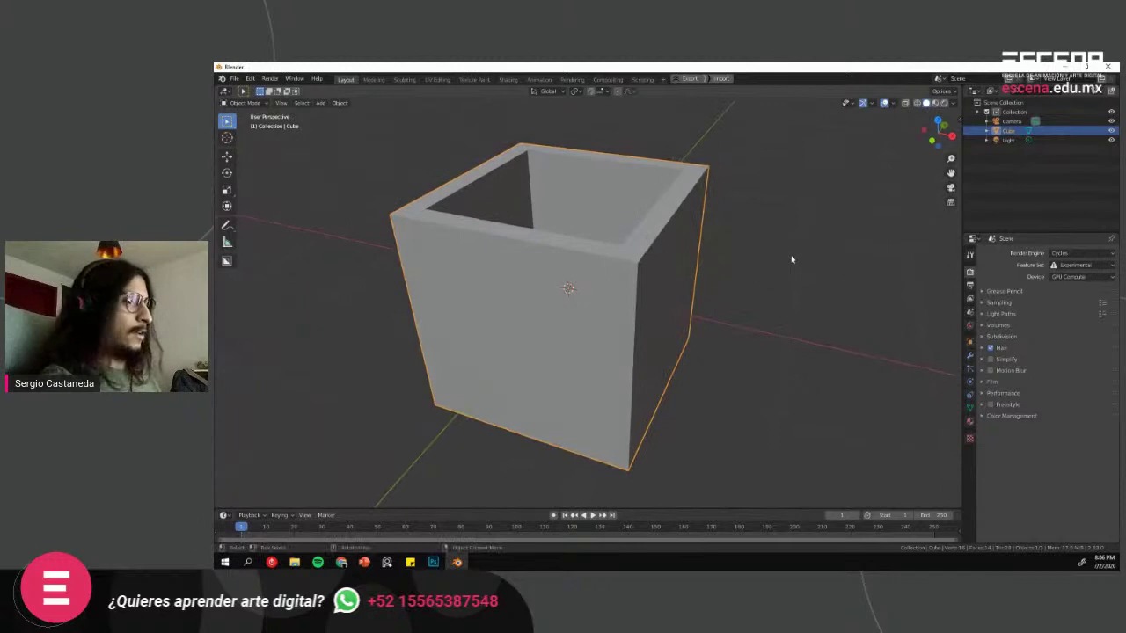
middle_drag(795, 260, 789, 257)
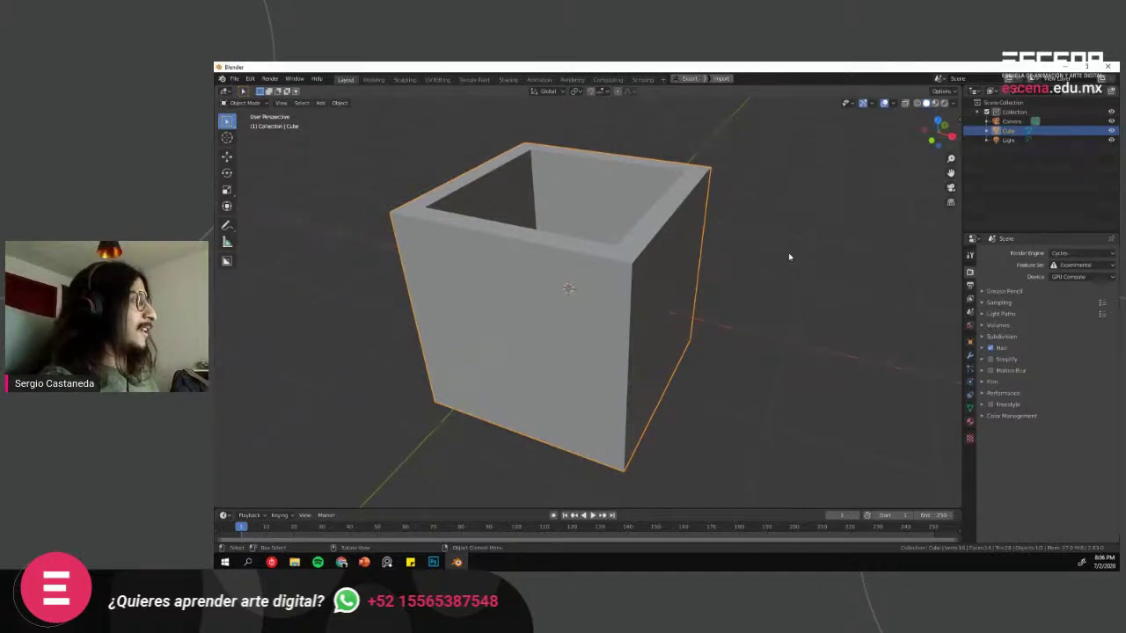
Step: Switch back to Photoshop and delete the crossed-out "WIP" from Layer 17 using a Lasso selection
key(alt+Tab)
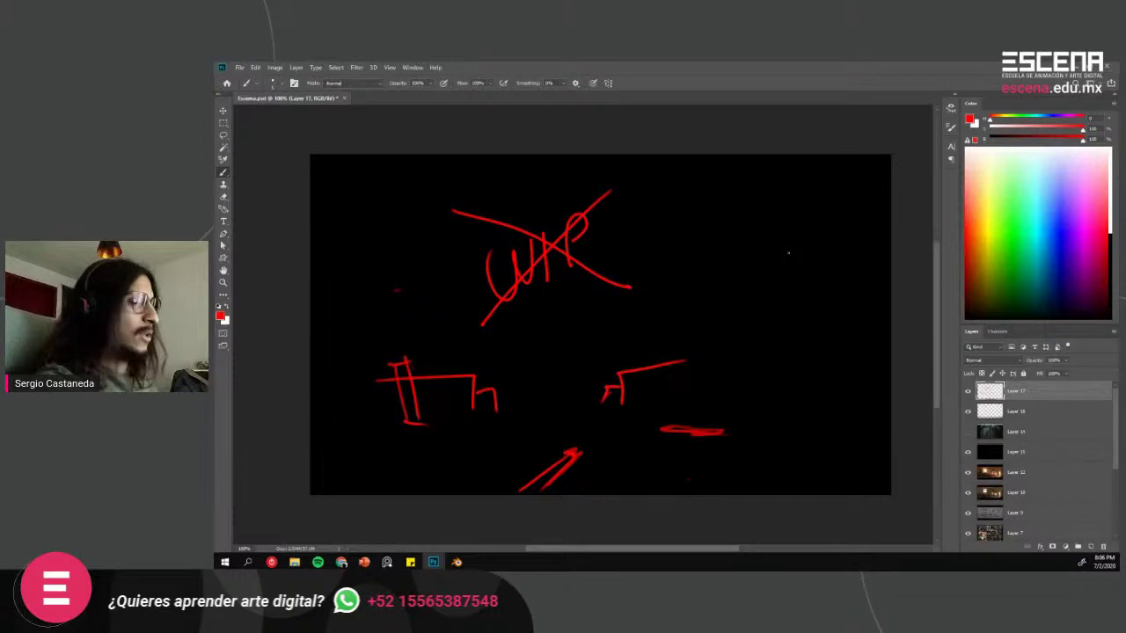
key(l)
mouse_move(655, 301)
mouse_down()
mouse_move(401, 295)
mouse_move(694, 231)
mouse_move(630, 355)
mouse_up()
key(Delete)
key(ctrl+d)
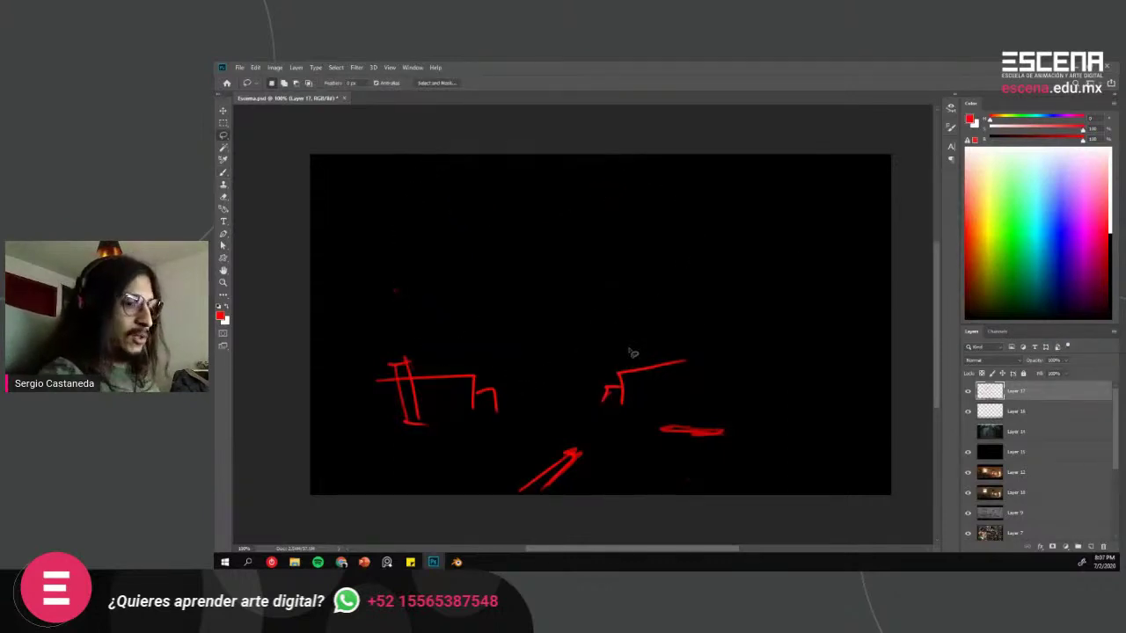
Step: Show the hangar image layer and erase the stray red mark beside the left arch on Layer 17
click(968, 431)
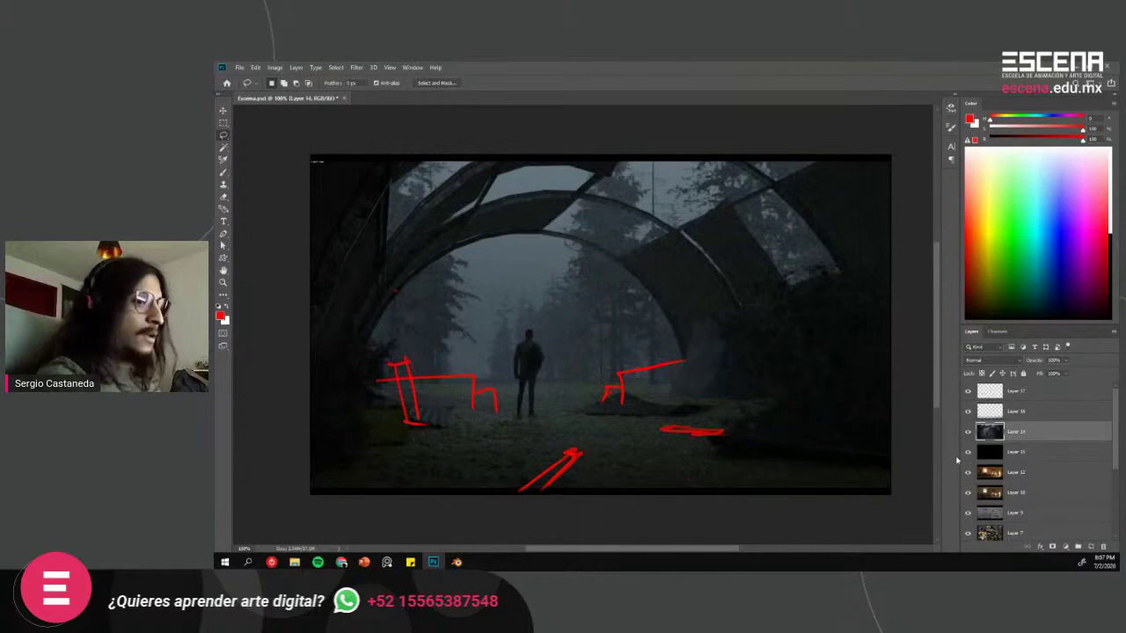
key(e)
click(986, 390)
click(396, 290)
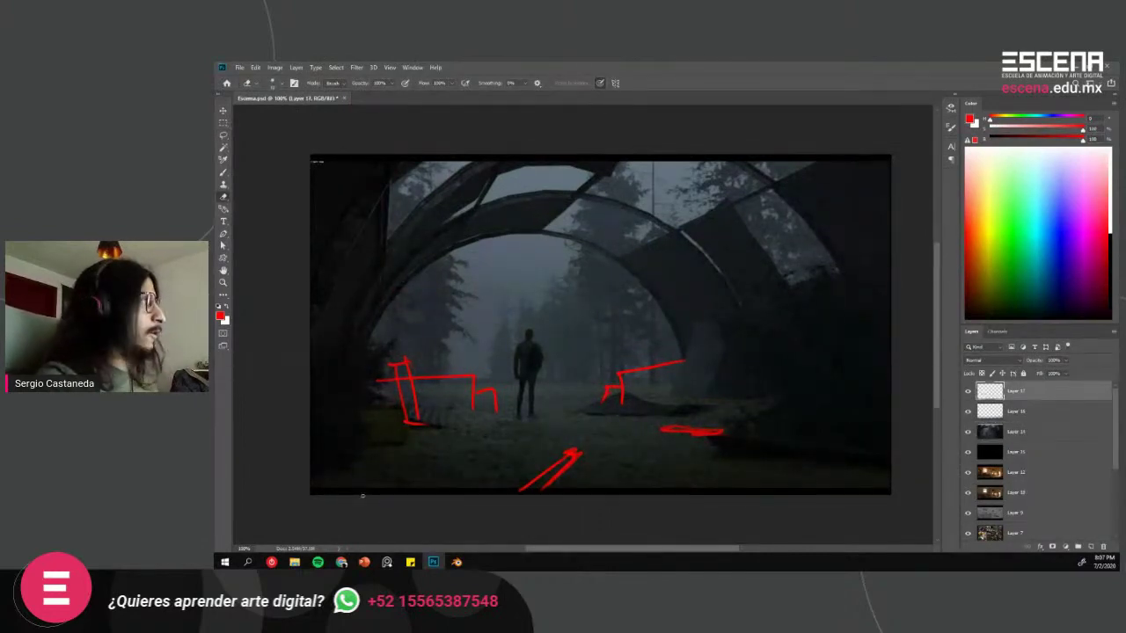
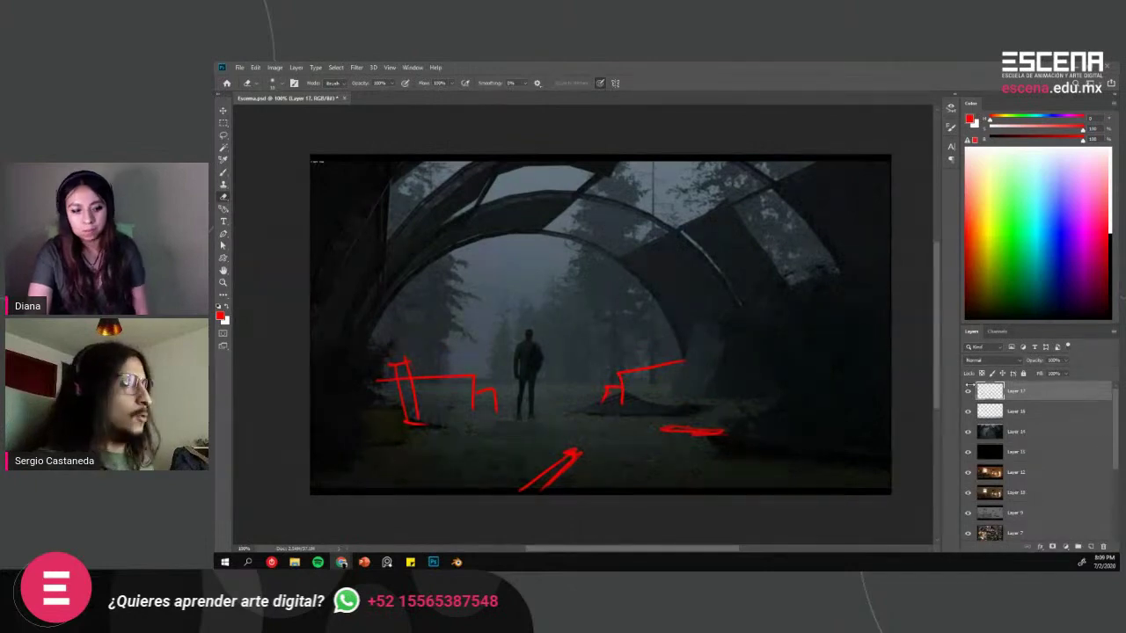
Step: Compare the hangar image with and without Layer 17's red annotations, leaving the annotations shown
click(967, 391)
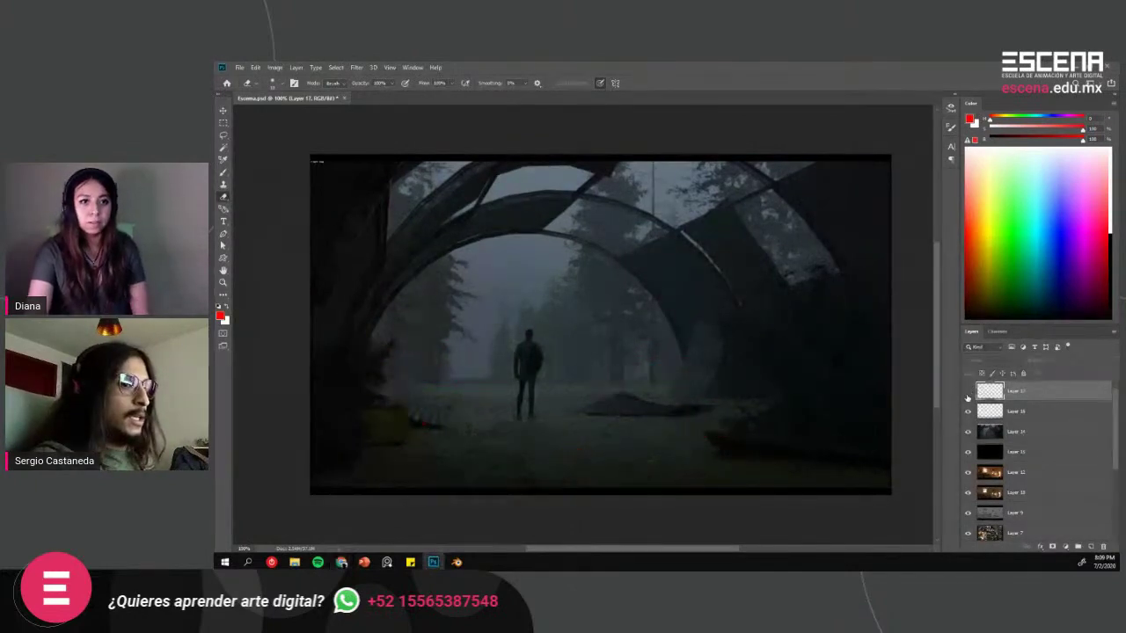
click(968, 392)
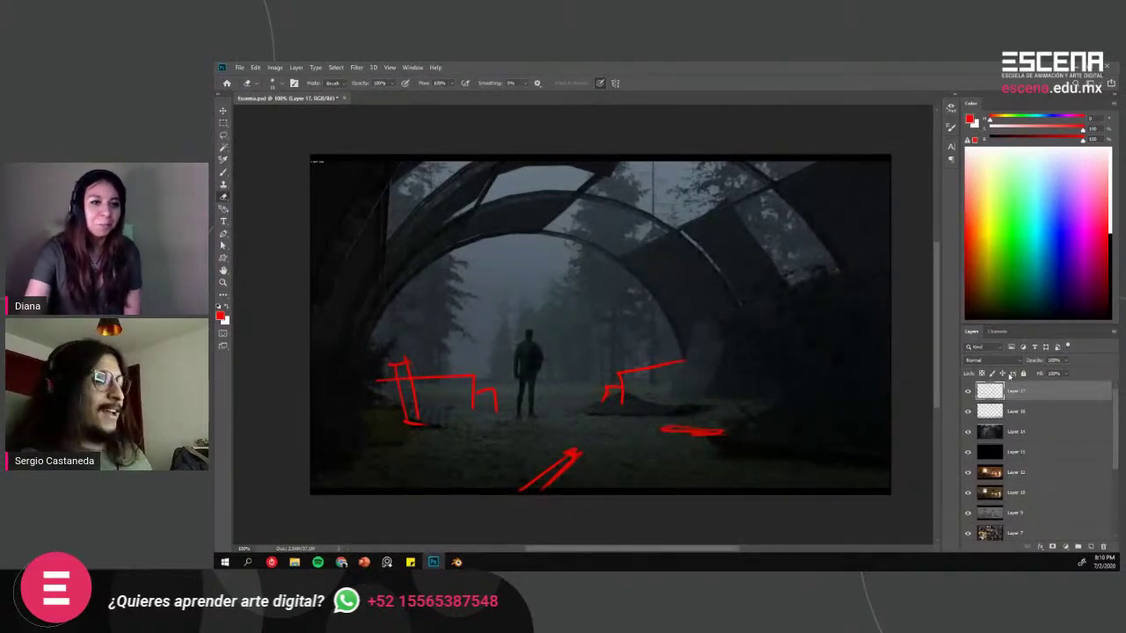
click(968, 393)
click(968, 394)
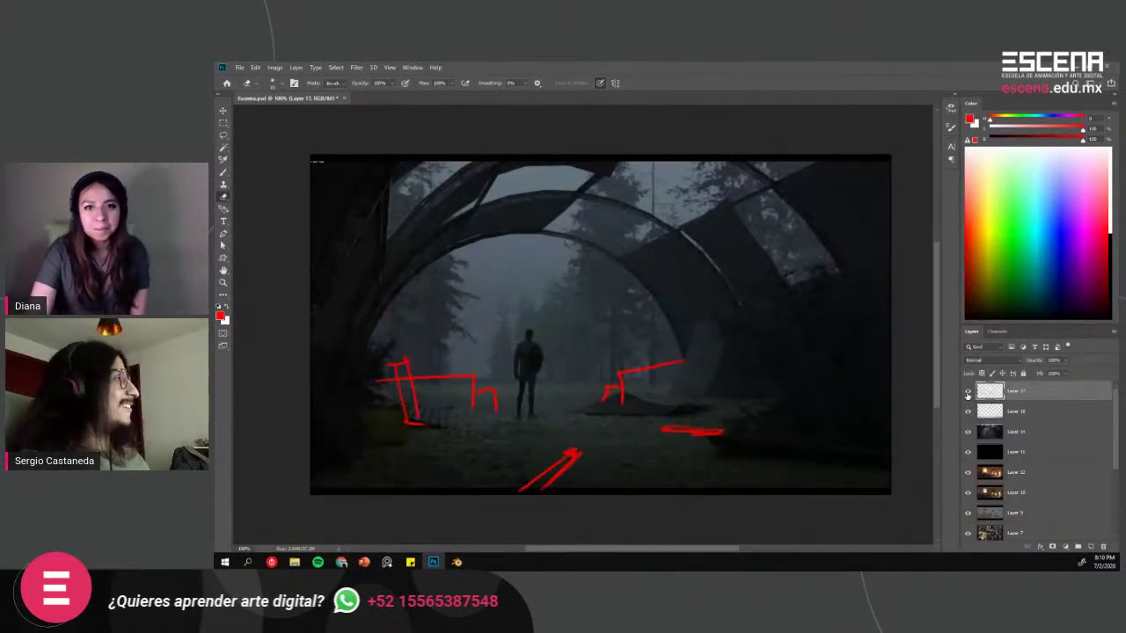
click(968, 394)
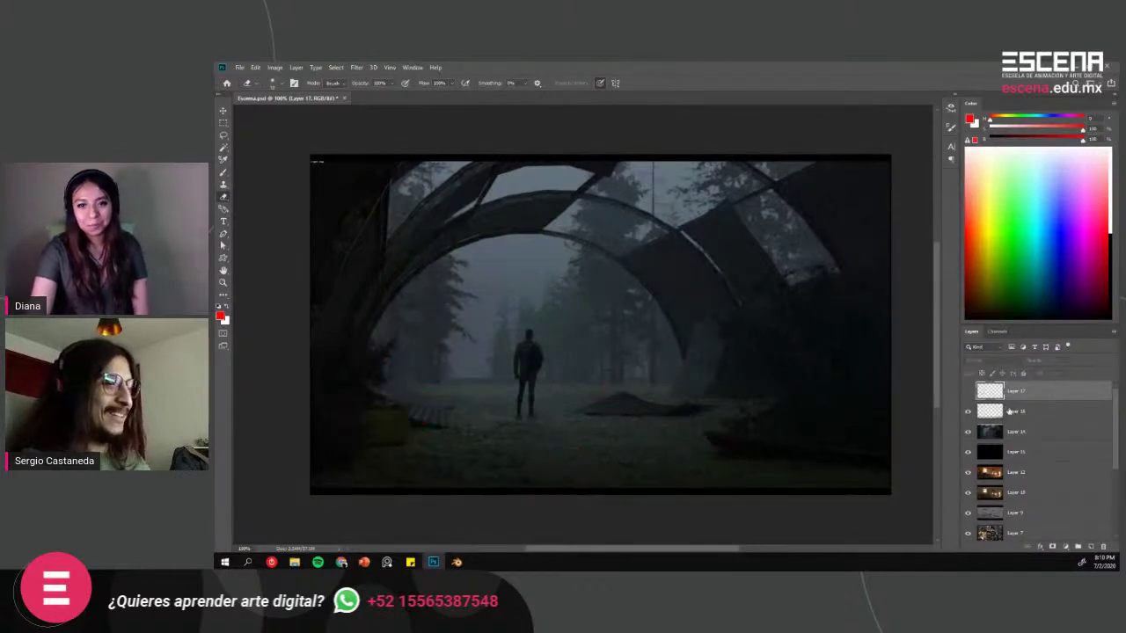
click(968, 394)
click(994, 411)
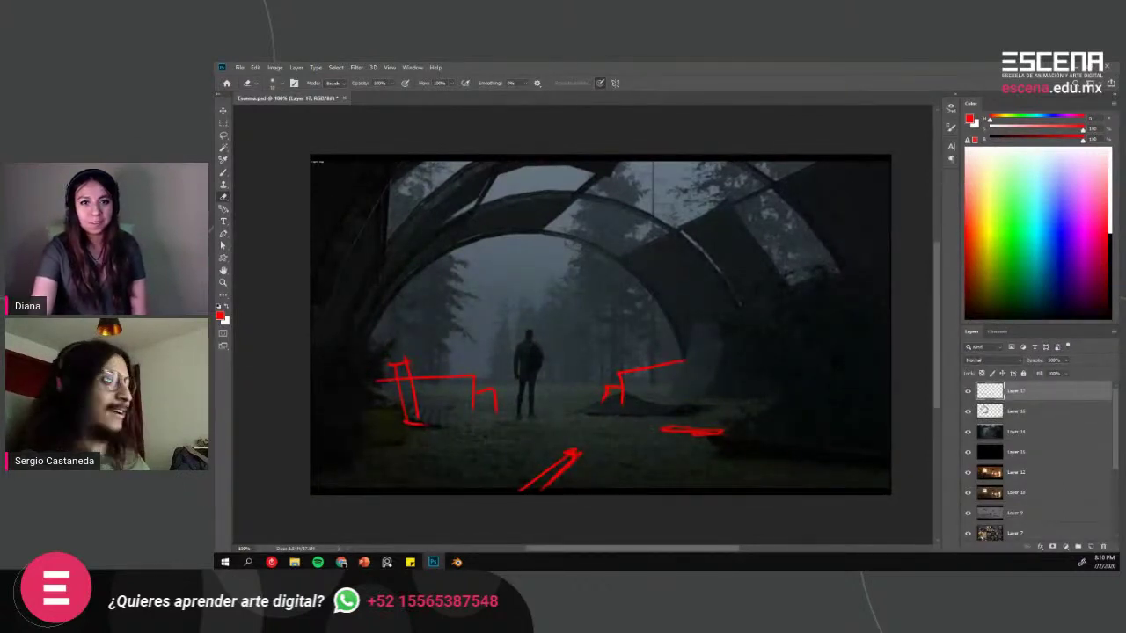
click(974, 394)
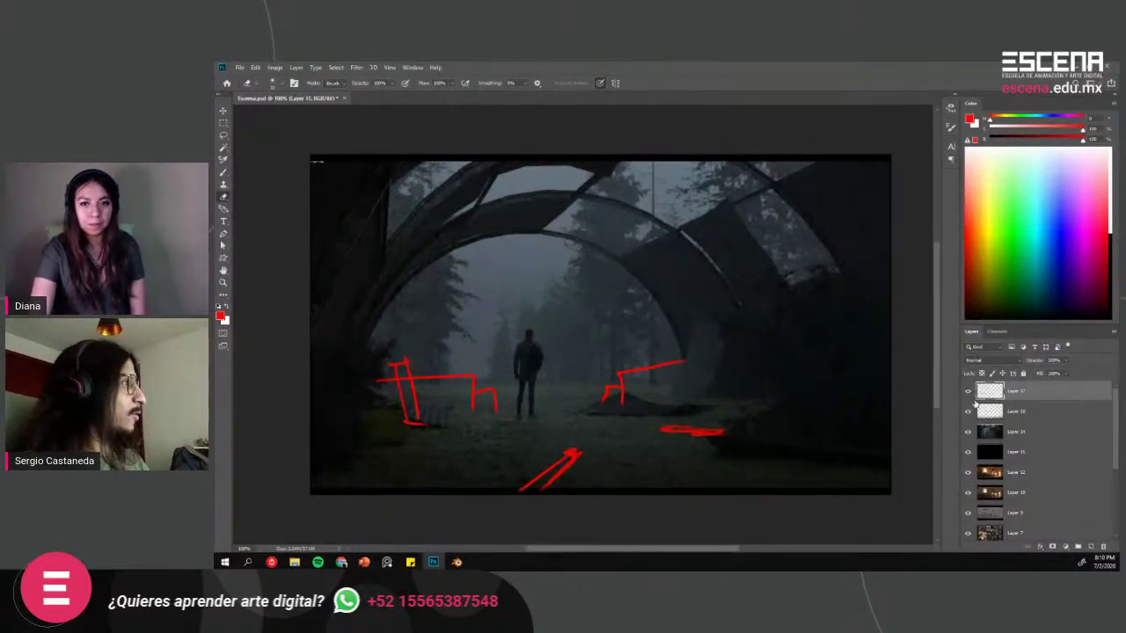
click(967, 392)
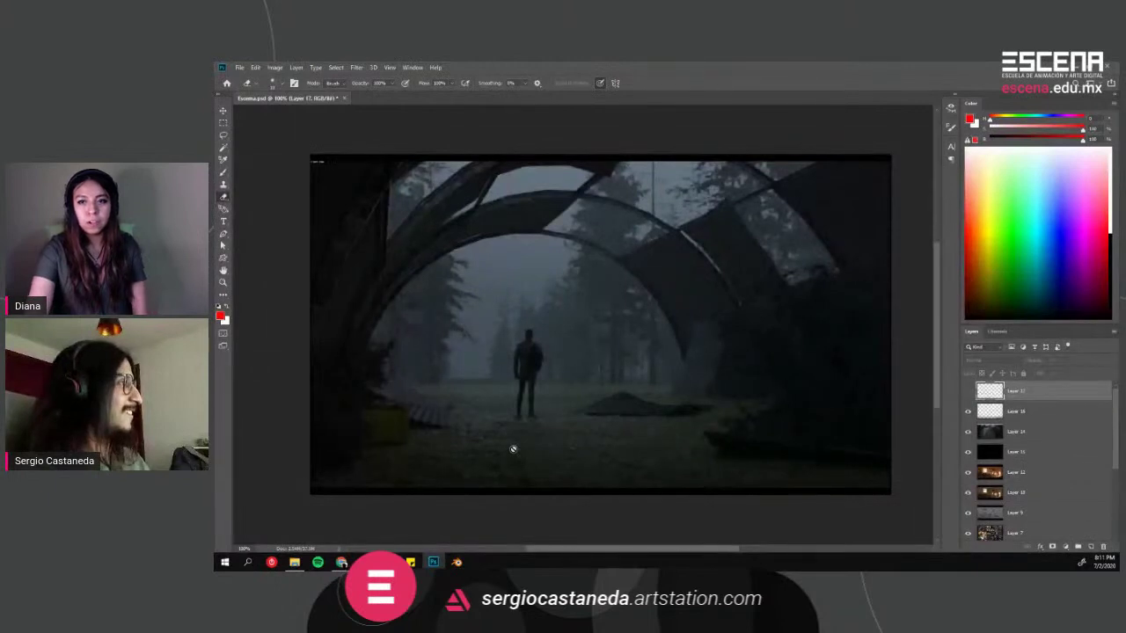
click(968, 391)
click(967, 391)
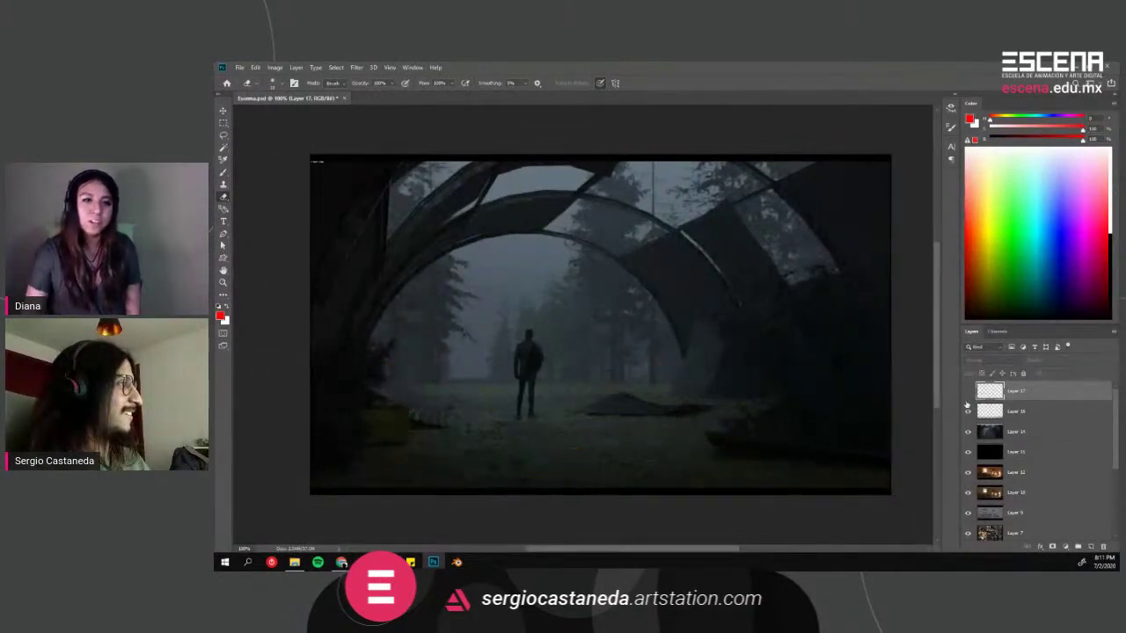
click(967, 391)
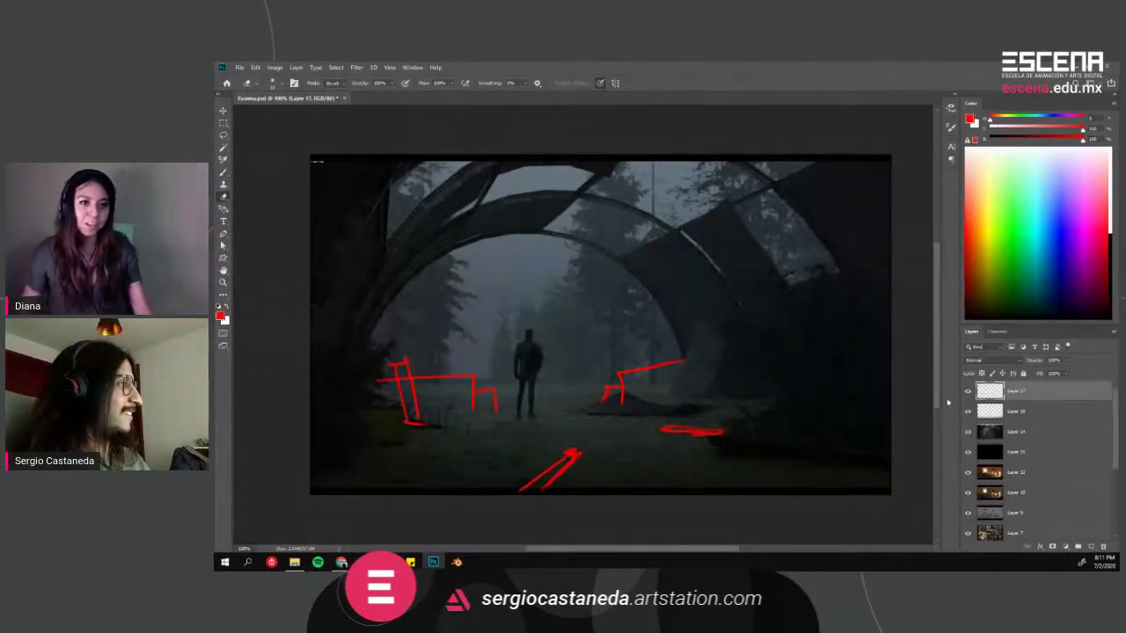